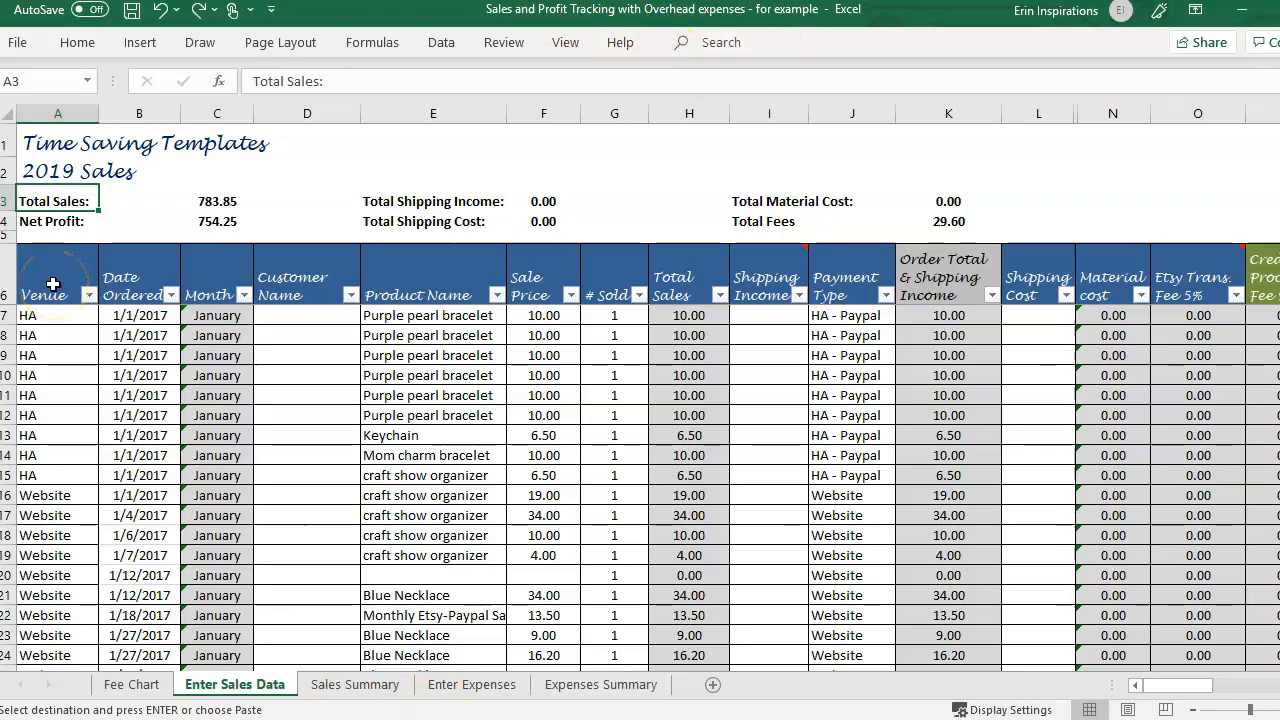
- Examine the column headings and sales records on the Enter Sales Data sheet, from Venue through Shipping Cost
{"action": "left_click", "coordinate": [420, 318]}
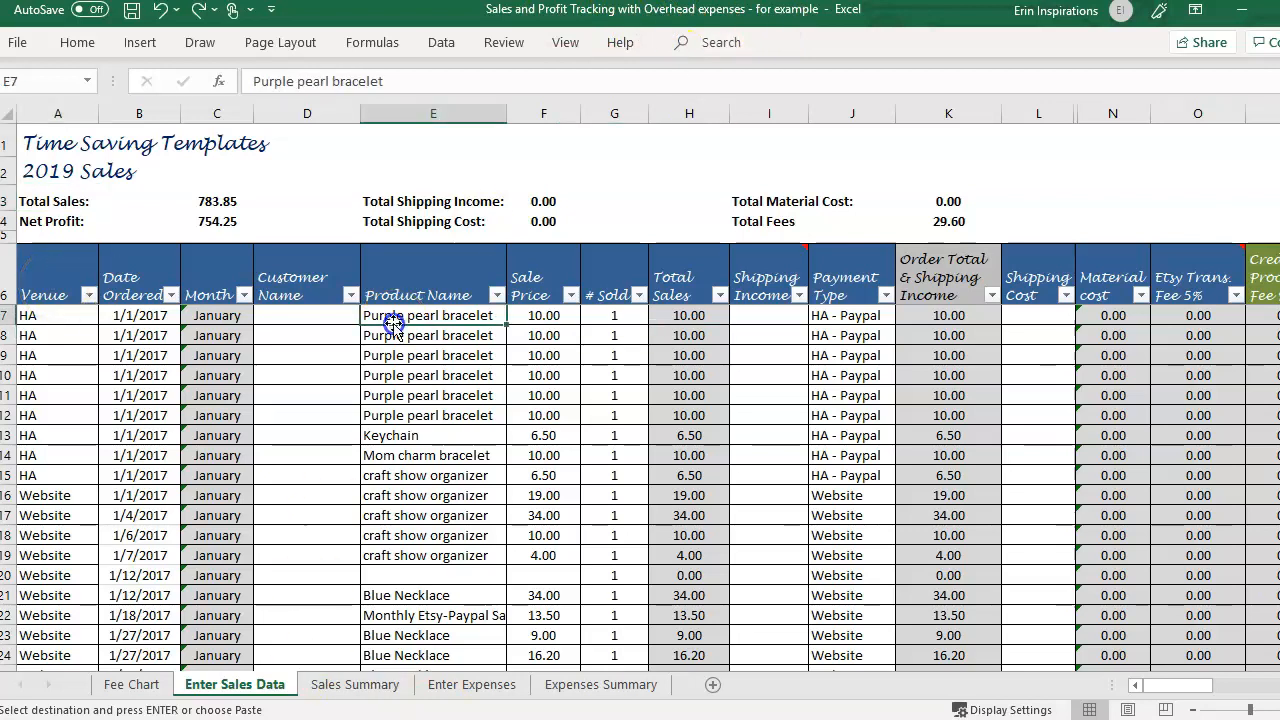
{"action": "left_click", "coordinate": [424, 281]}
{"action": "key", "text": "Left"}
{"action": "key", "text": "Left"}
{"action": "key", "text": "Left"}
{"action": "key", "text": "Left"}
{"action": "key", "text": "Right"}
{"action": "key", "text": "Right"}
{"action": "key", "text": "Right"}
{"action": "key", "text": "Right"}
{"action": "key", "text": "Right"}
{"action": "key", "text": "Right"}
{"action": "key", "text": "Right"}
{"action": "key", "text": "Right"}
{"action": "key", "text": "Right"}
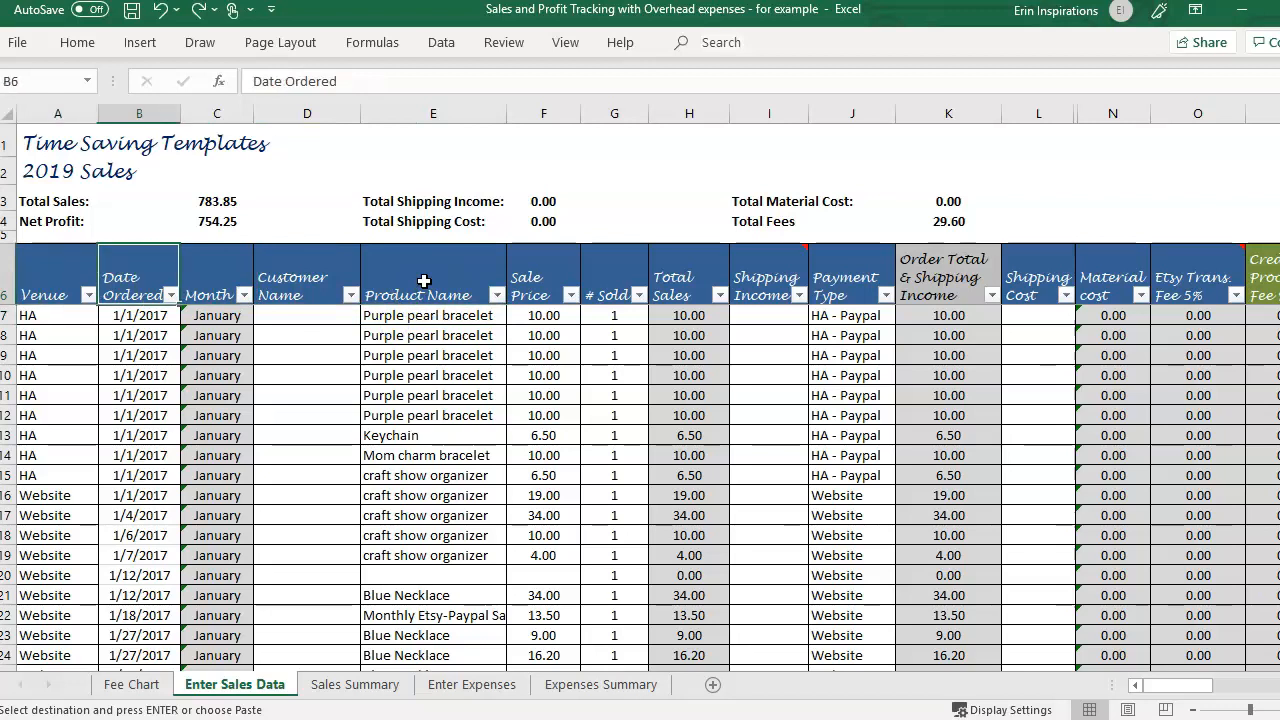
{"action": "key", "text": "Left"}
{"action": "key", "text": "Right"}
{"action": "key", "text": "Right"}
{"action": "key", "text": "Right"}
{"action": "key", "text": "Right"}
{"action": "key", "text": "Right"}
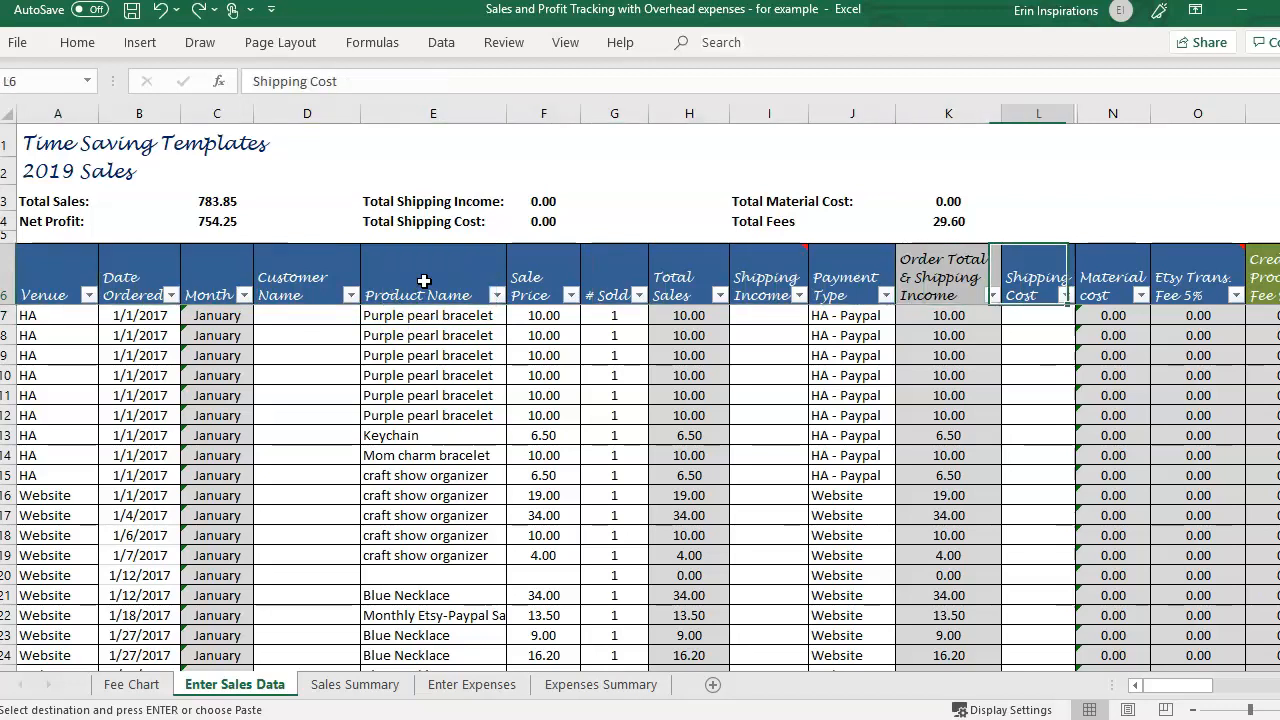
{"action": "key", "text": "Left"}
{"action": "key", "text": "Left"}
{"action": "key", "text": "Left"}
{"action": "key", "text": "Right"}
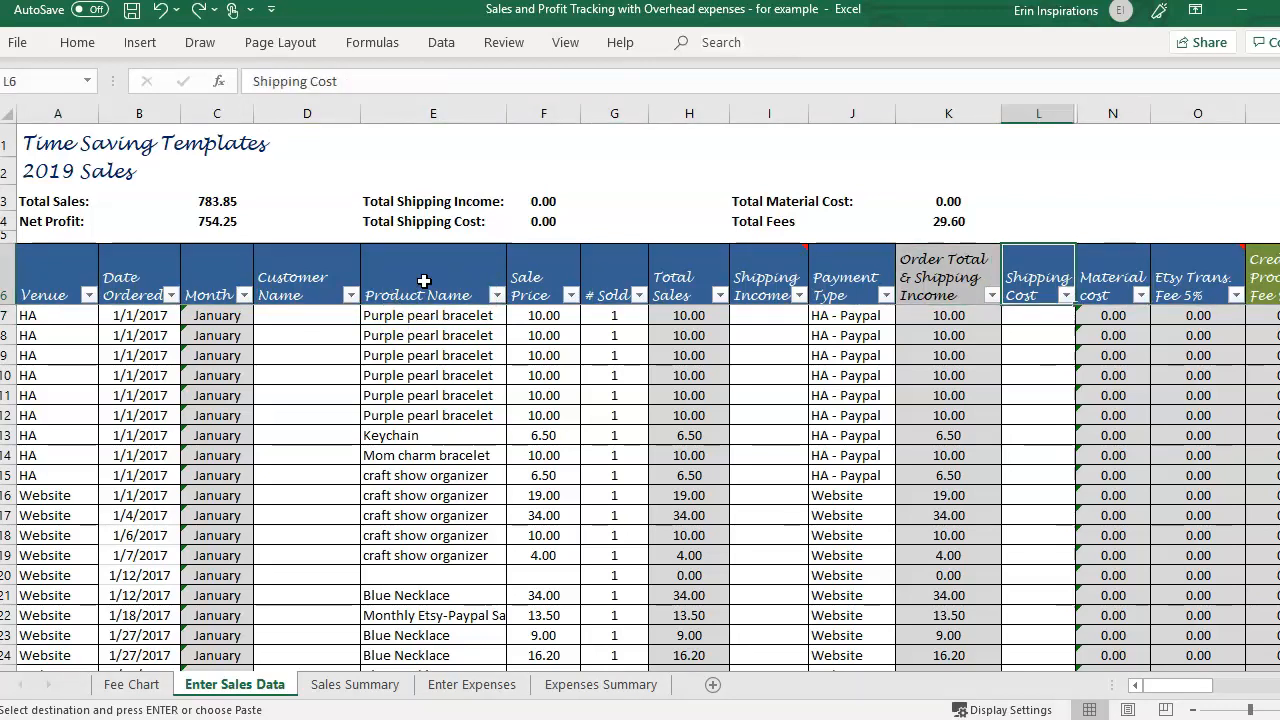
{"action": "key", "text": "Home"}
{"action": "key", "text": "Escape"}
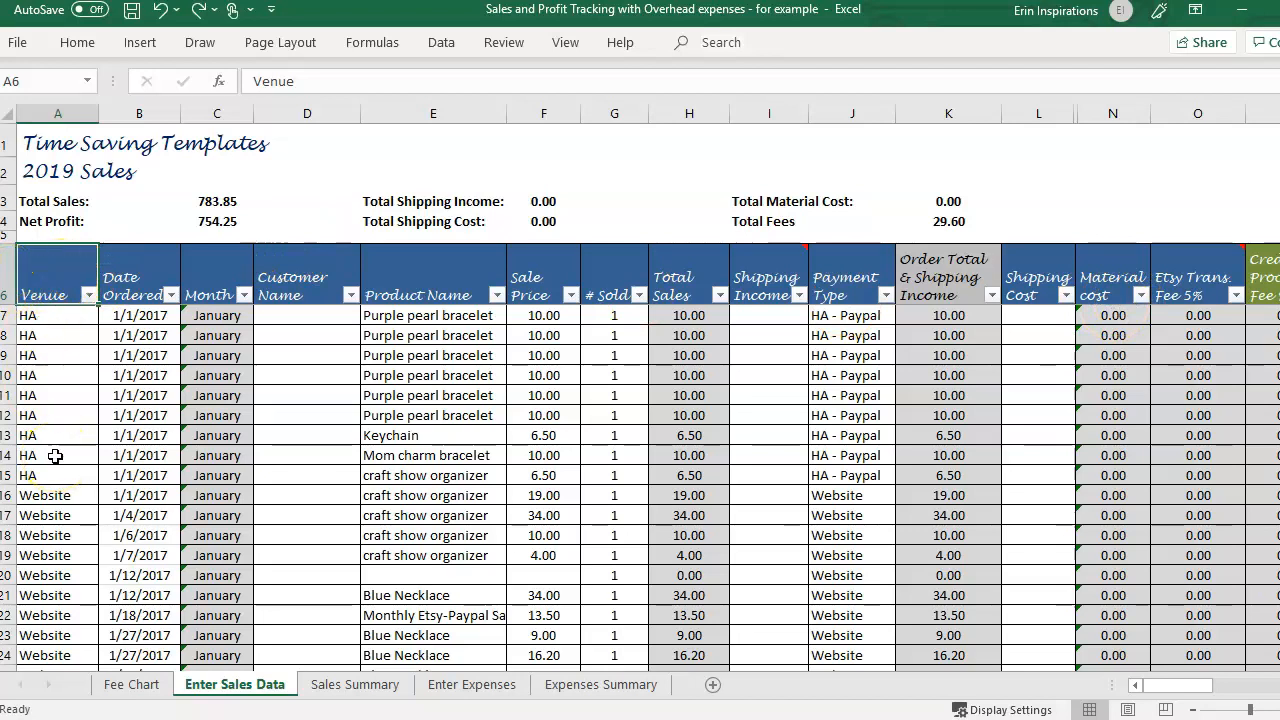
{"action": "key", "text": "Page_Down"}
{"action": "key", "text": "Page_Down"}
{"action": "key", "text": "ctrl+Home"}
- Open the Sales Summary sheet and examine its monthly, venue, product and customer summaries
{"action": "left_click", "coordinate": [389, 687]}
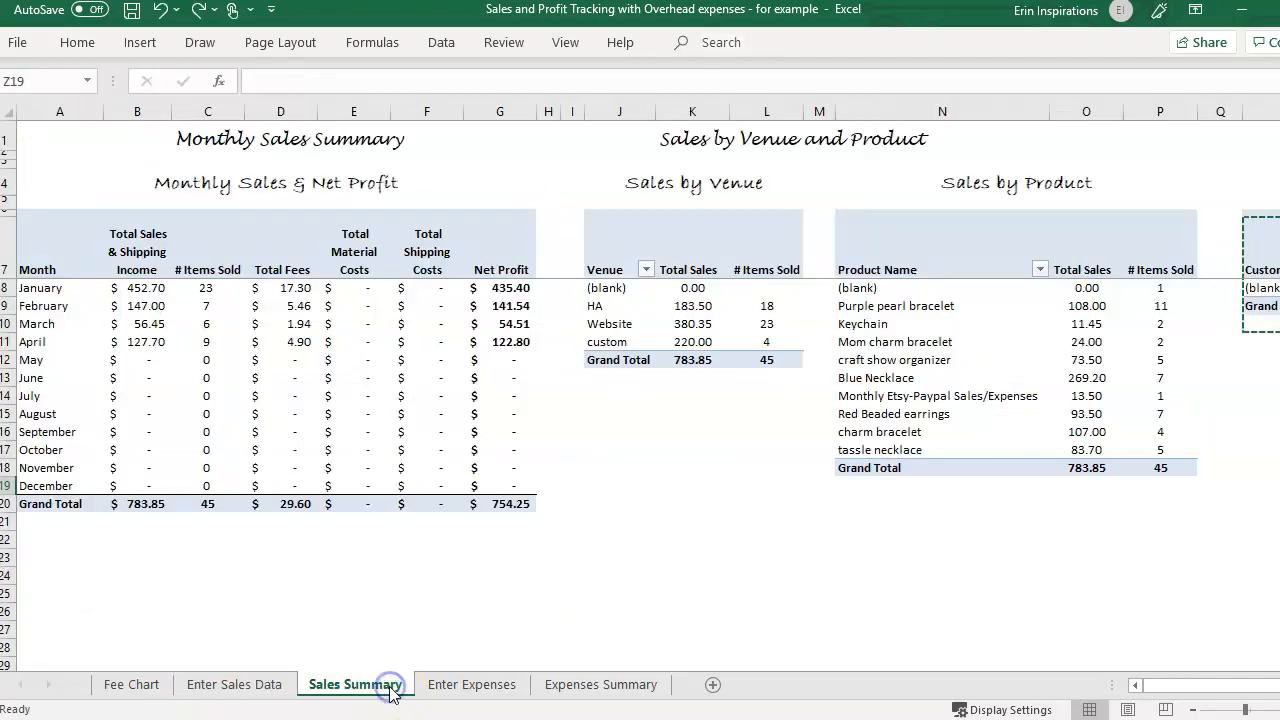
{"action": "left_click", "coordinate": [600, 342]}
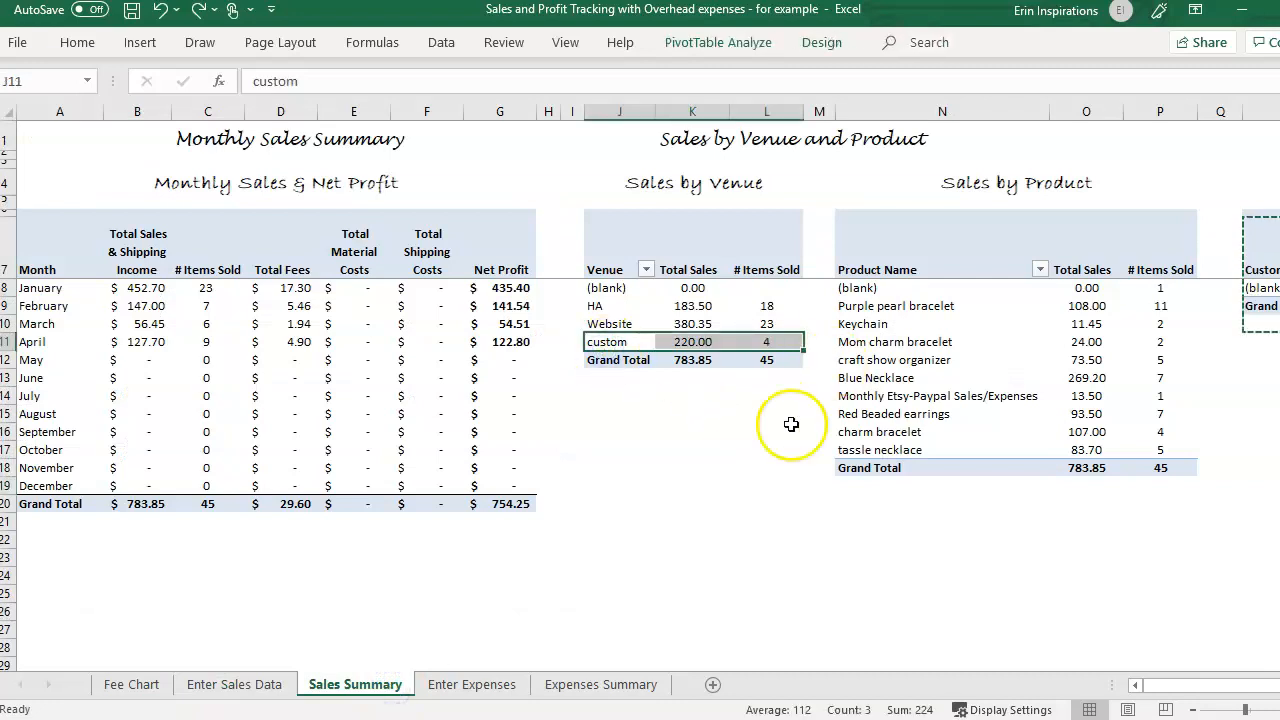
{"action": "left_click", "coordinate": [703, 445]}
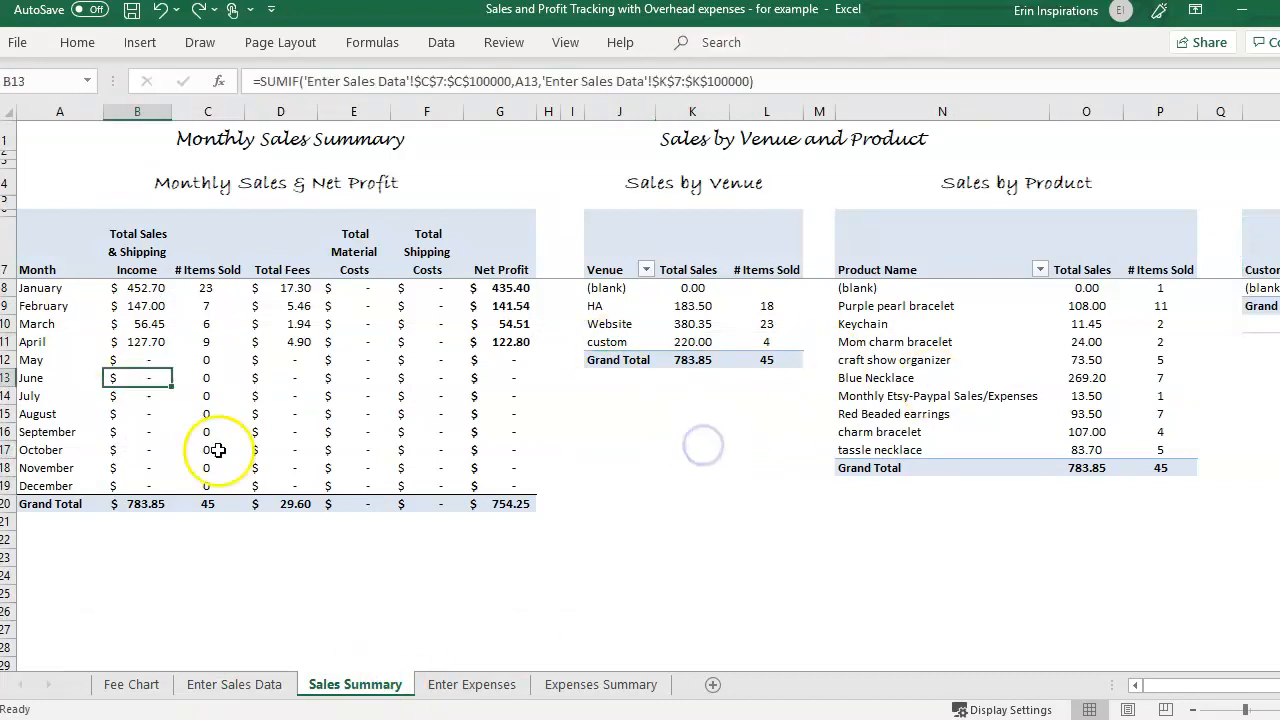
{"action": "left_click", "coordinate": [62, 340]}
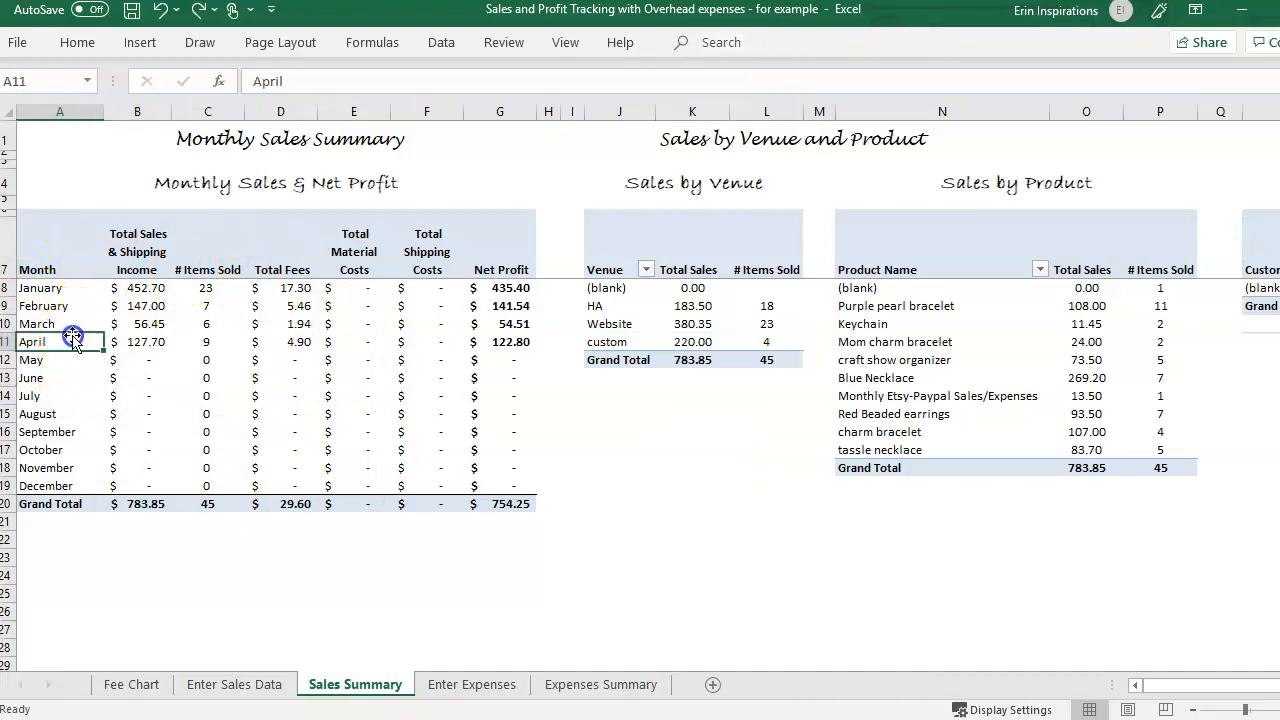
{"action": "left_click", "coordinate": [265, 326]}
{"action": "left_click", "coordinate": [300, 307]}
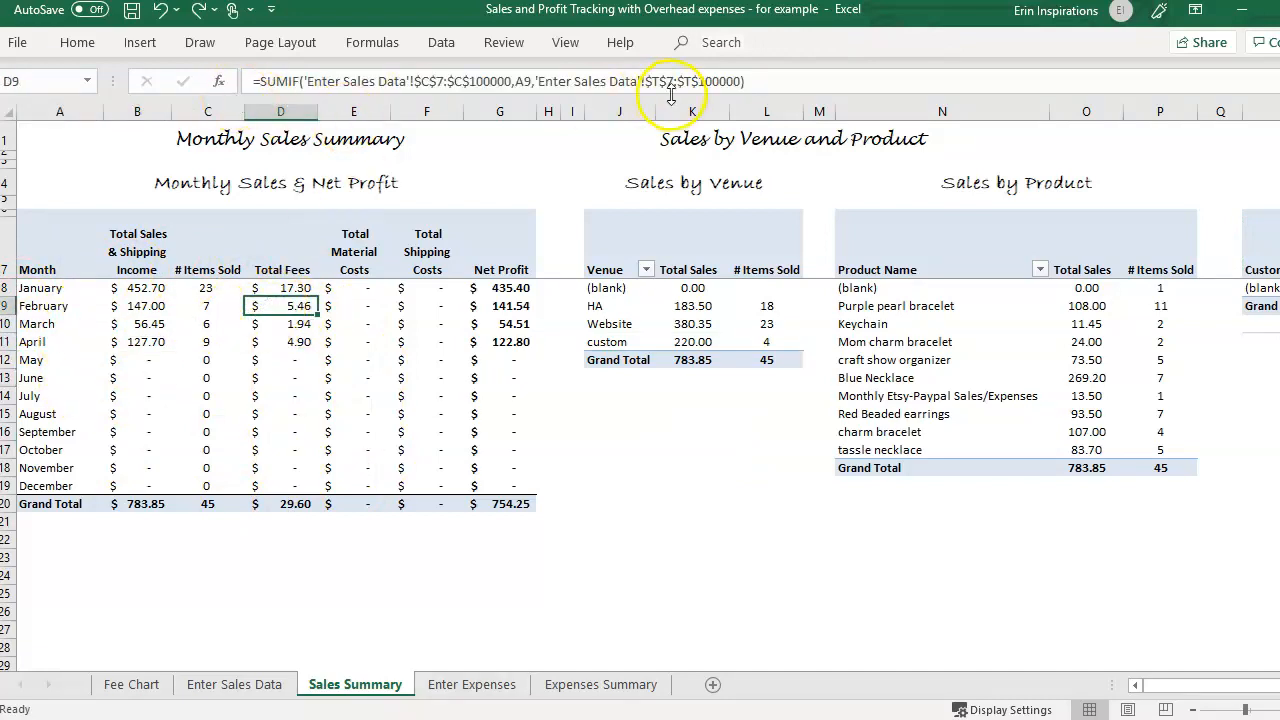
{"action": "left_click", "coordinate": [700, 328]}
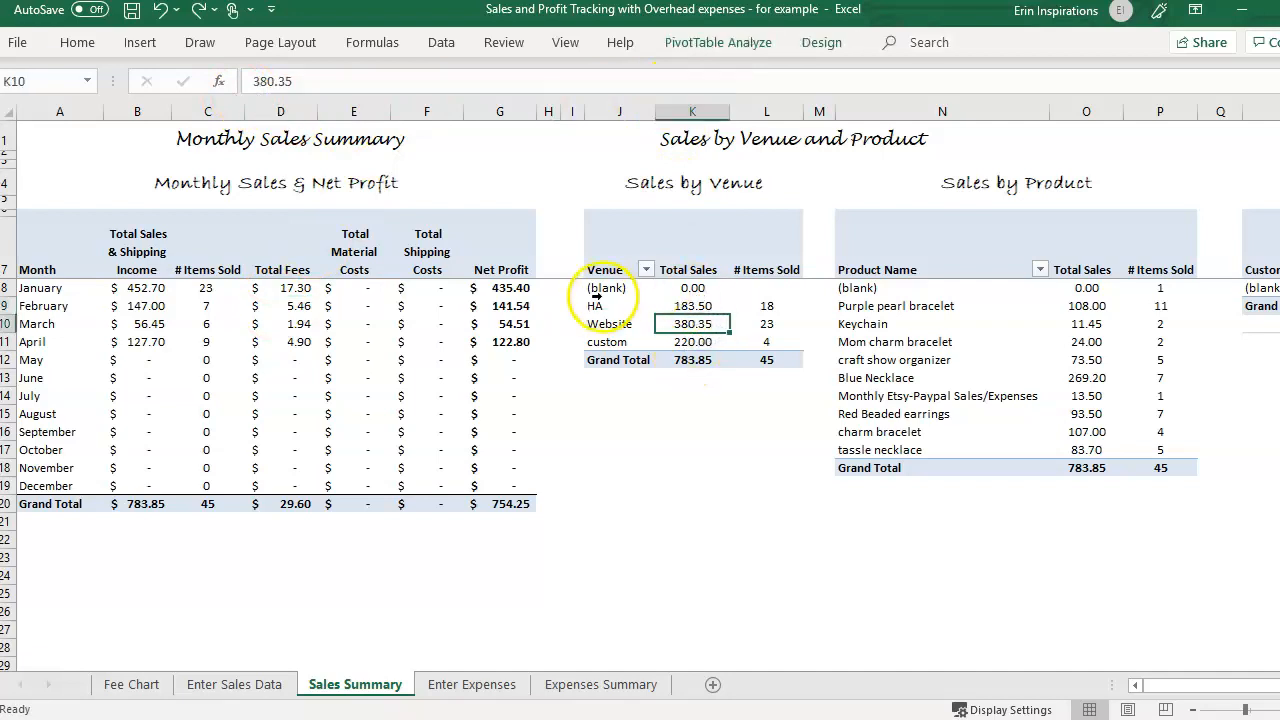
{"action": "left_click", "coordinate": [622, 310]}
{"action": "left_click", "coordinate": [693, 310]}
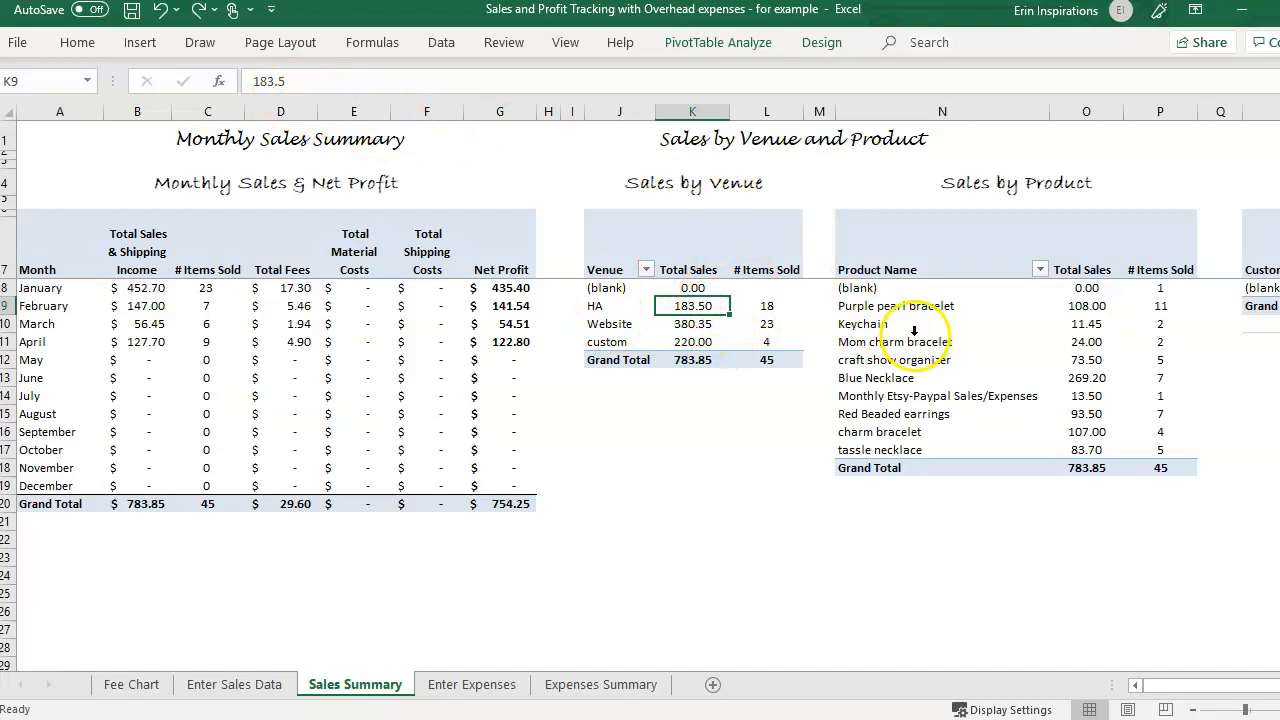
{"action": "left_click_drag", "start_coordinate": [1158, 689], "coordinate": [1192, 688]}
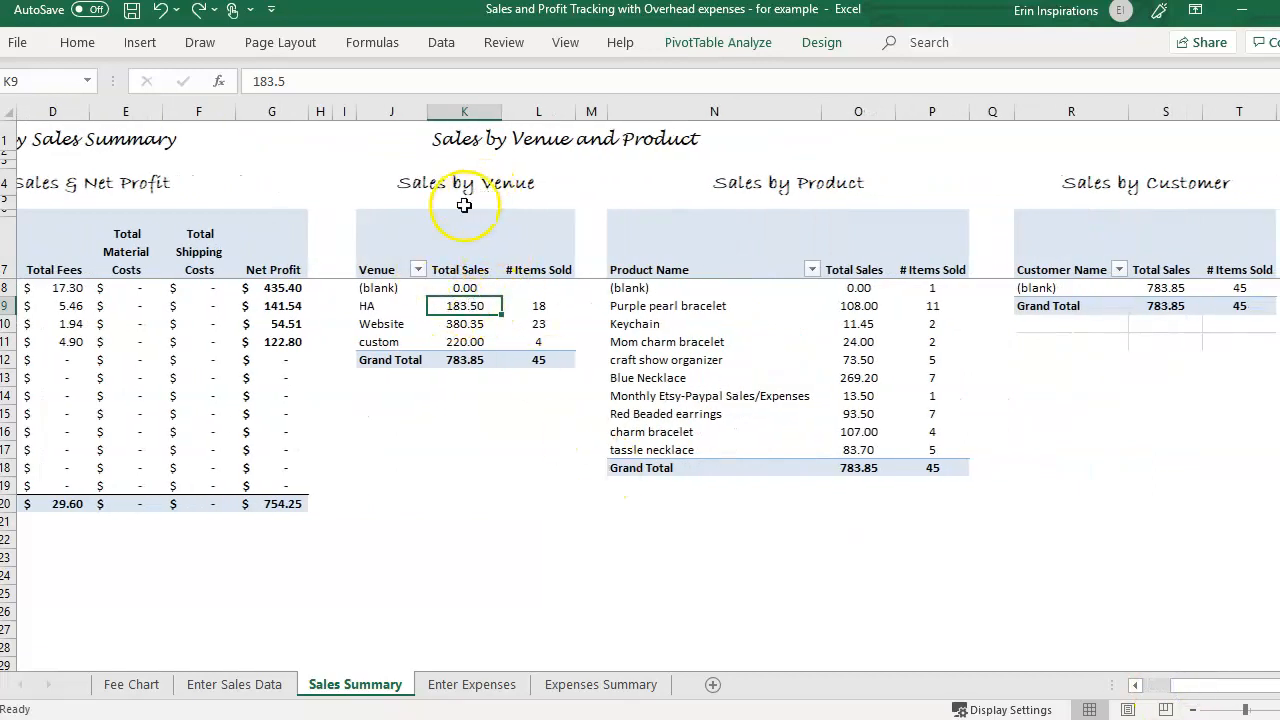
- Inspect cells in the Sales by Venue and Sales by Product pivot tables against the formula-based Monthly Sales Summary
{"action": "right_click", "coordinate": [468, 311]}
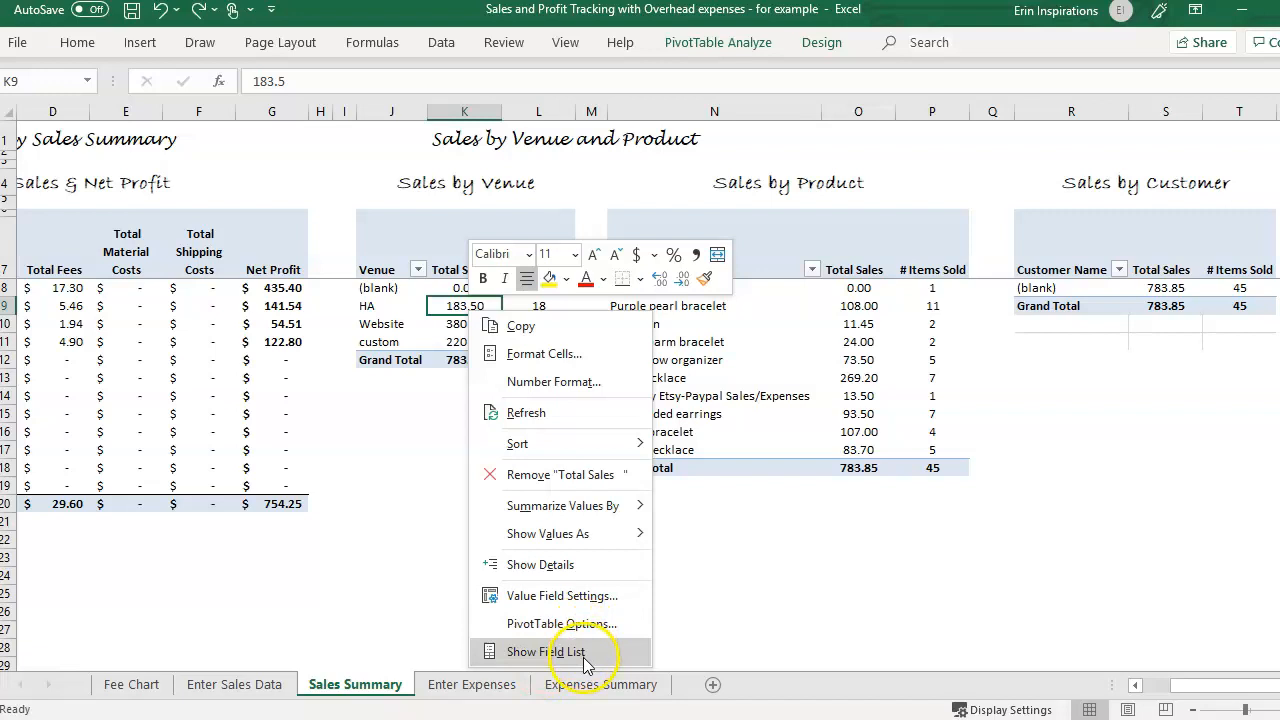
{"action": "left_click", "coordinate": [405, 316]}
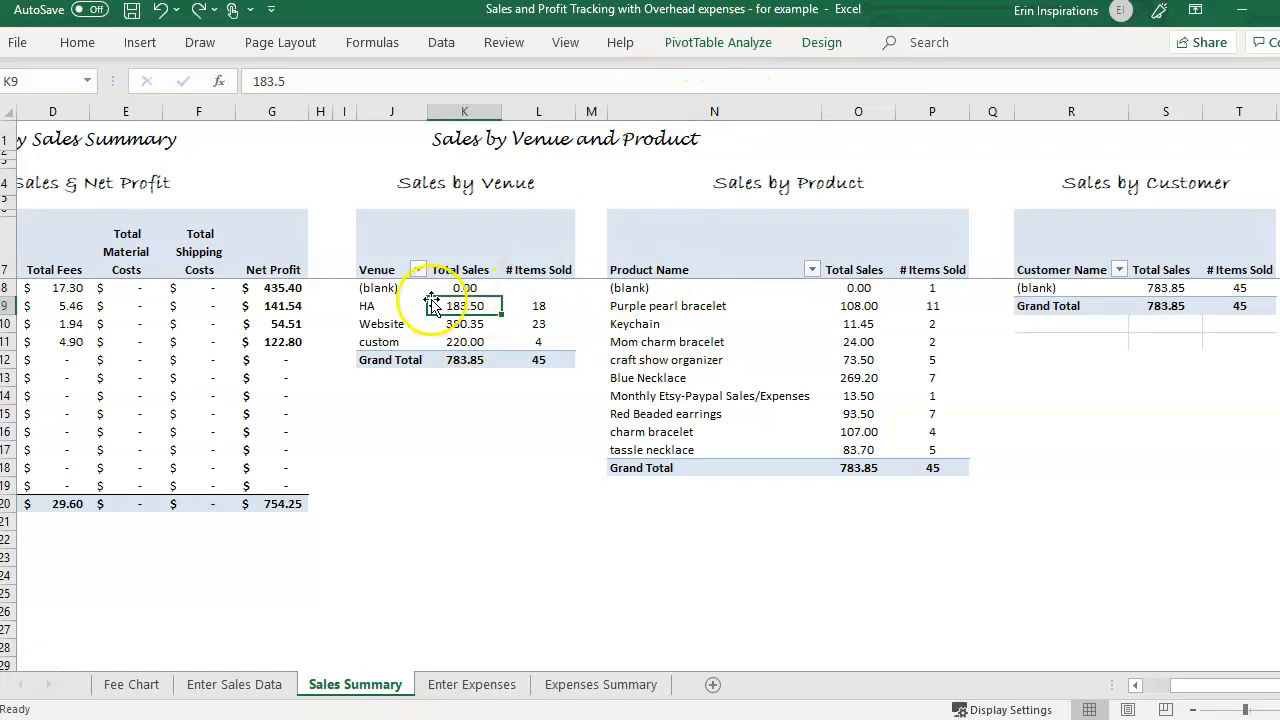
{"action": "left_click", "coordinate": [726, 304]}
{"action": "left_click", "coordinate": [124, 323]}
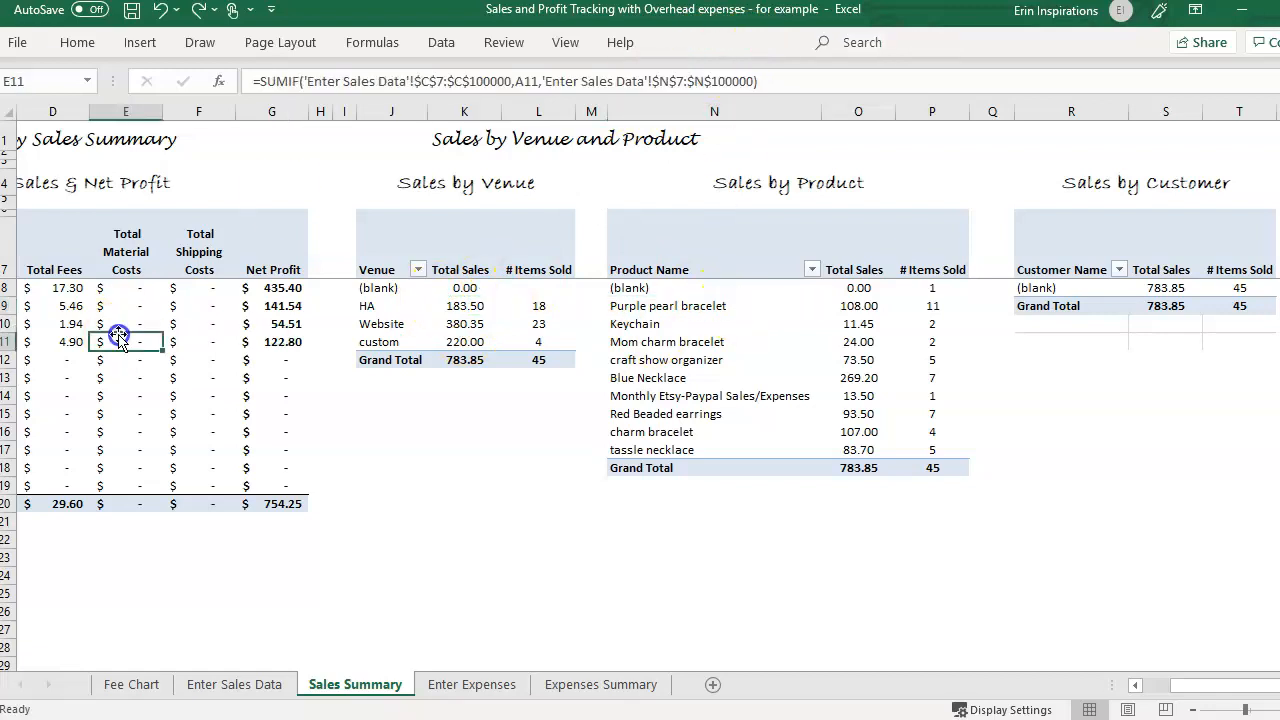
{"action": "left_click", "coordinate": [440, 322]}
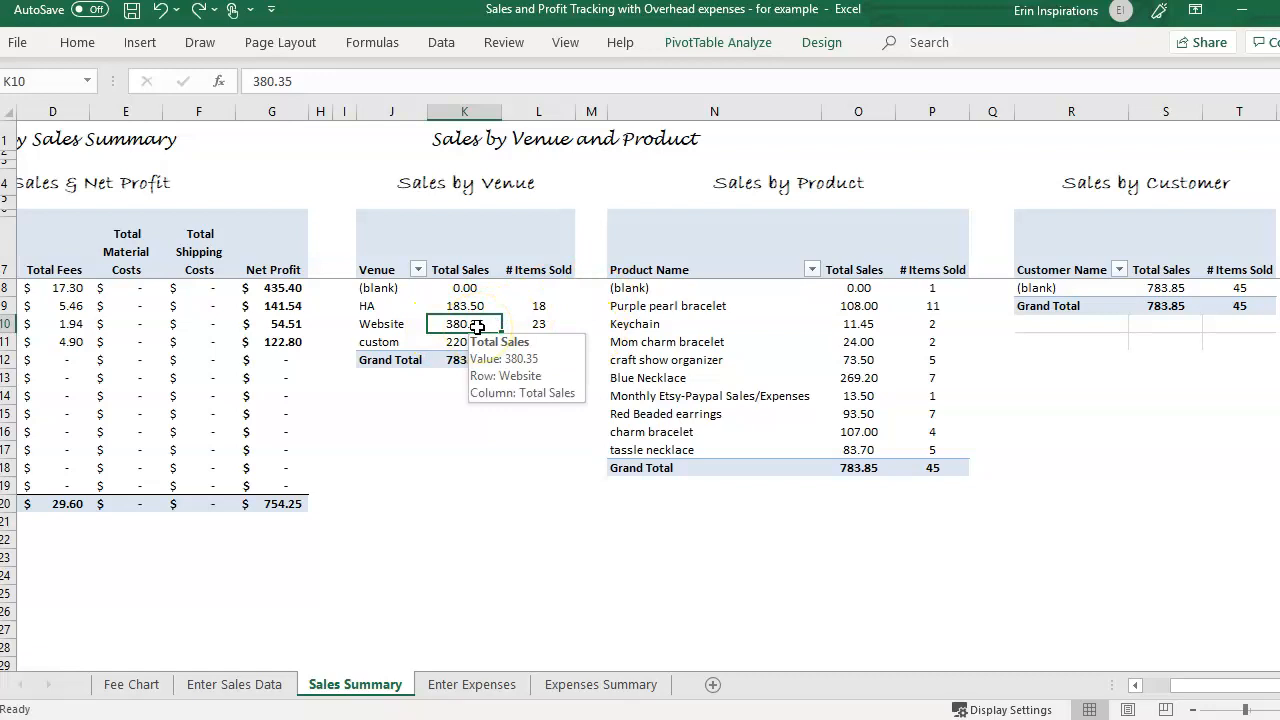
{"action": "key", "text": "Left"}
{"action": "key", "text": "Left"}
{"action": "key", "text": "Left"}
{"action": "key", "text": "Left"}
{"action": "key", "text": "Left"}
{"action": "key", "text": "Right"}
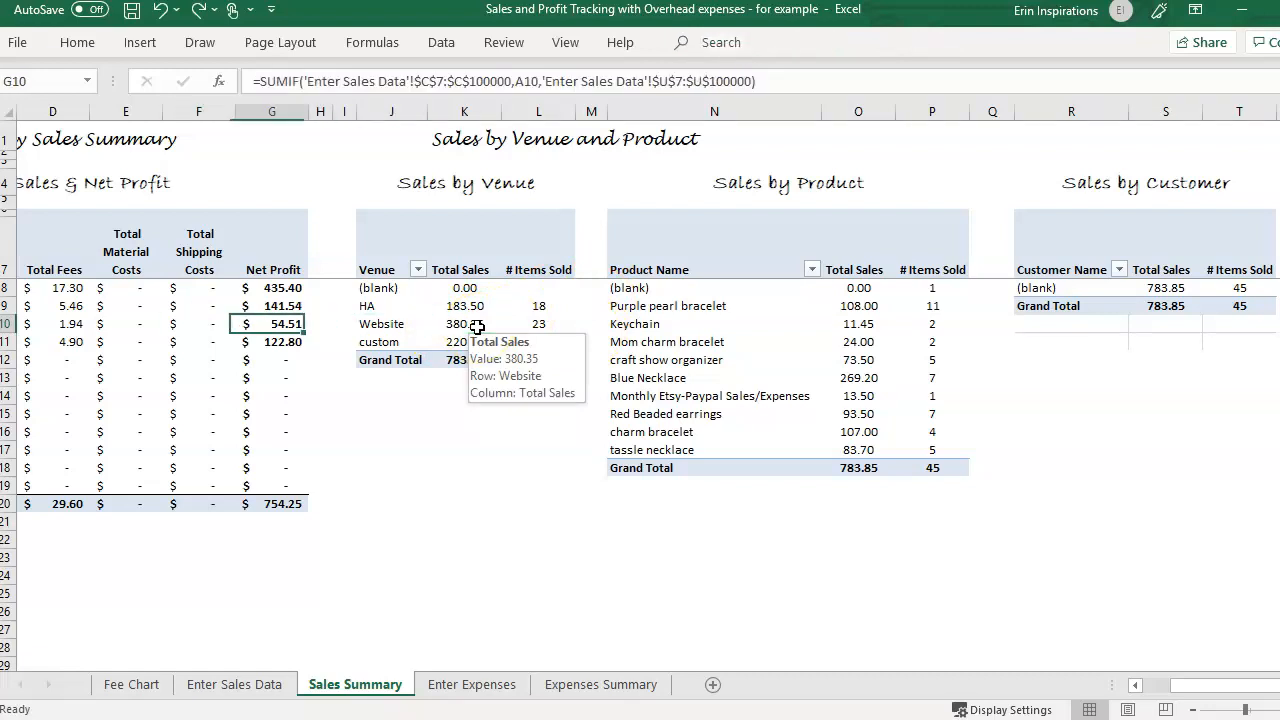
{"action": "key", "text": "Right"}
{"action": "key", "text": "Right"}
{"action": "key", "text": "Right"}
{"action": "key", "text": "Right"}
{"action": "key", "text": "Right"}
{"action": "key", "text": "Right"}
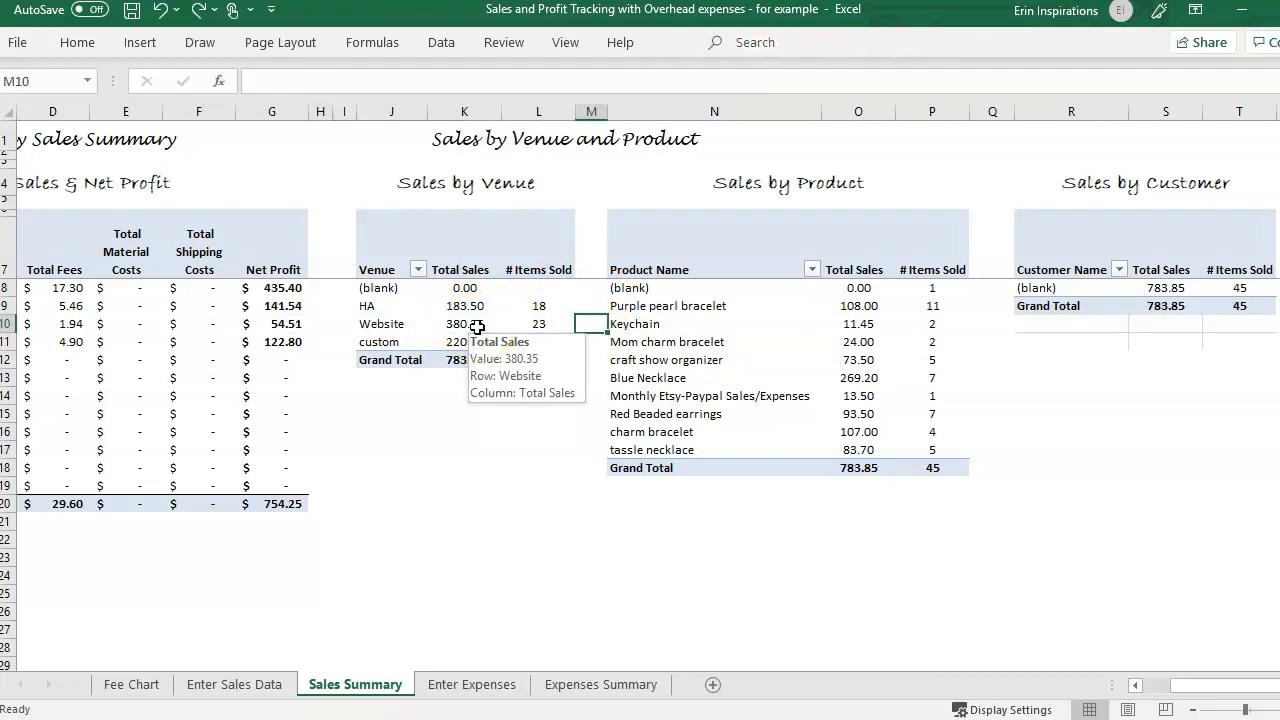
- Show the PivotTable field list for the Sales by Product table
{"action": "right_click", "coordinate": [656, 305]}
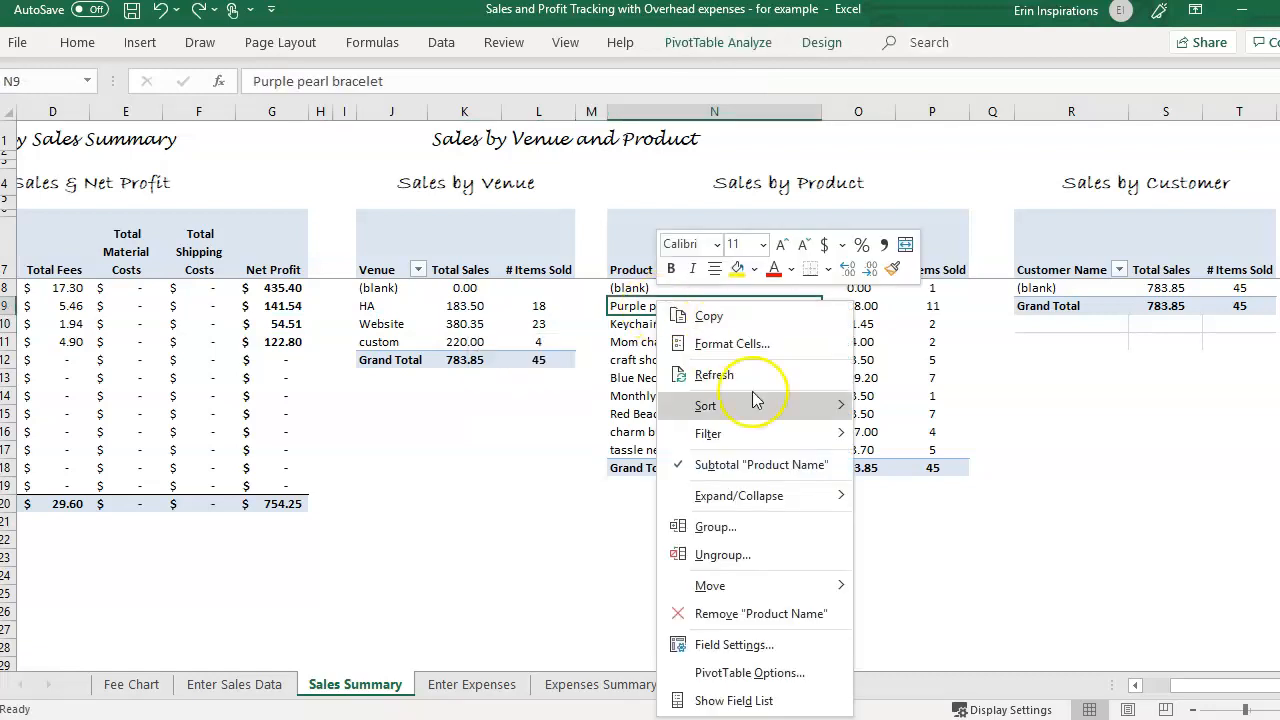
{"action": "left_click", "coordinate": [746, 697]}
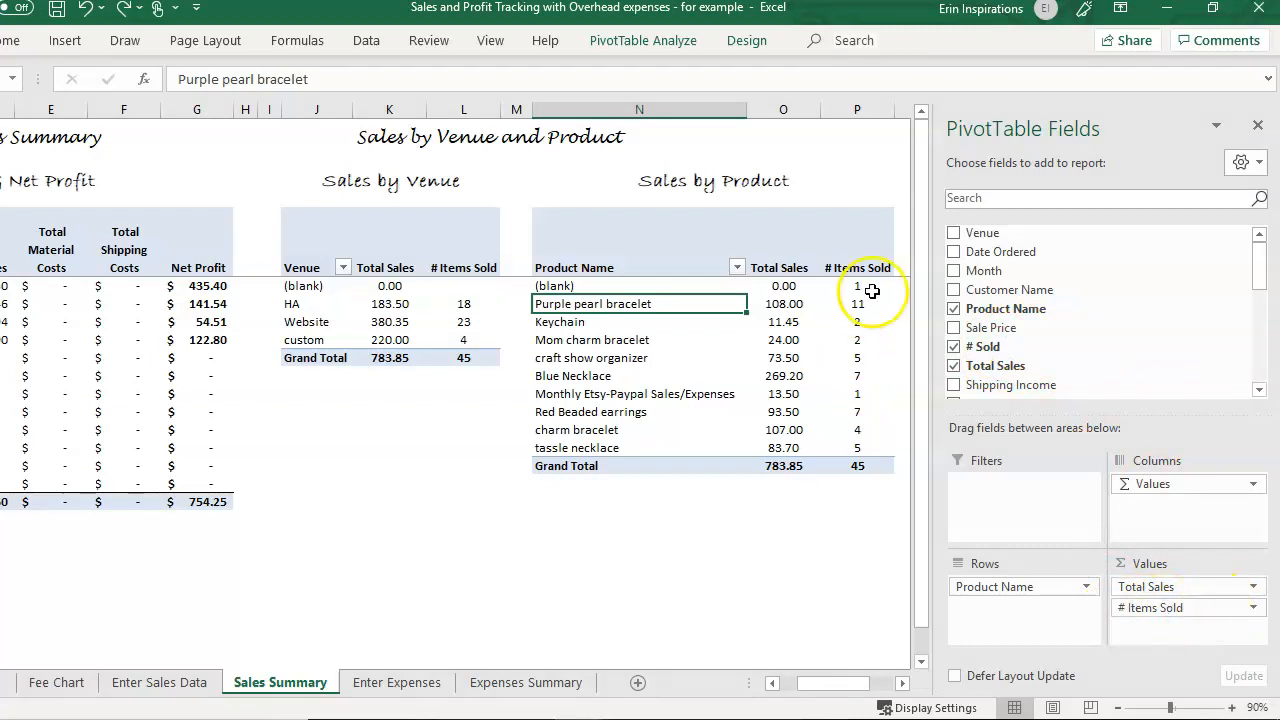
- Copy the whole Sales by Customer pivot table, including a blank row above and below, and paste it into the blank columns beyond it
{"action": "left_click", "coordinate": [903, 684]}
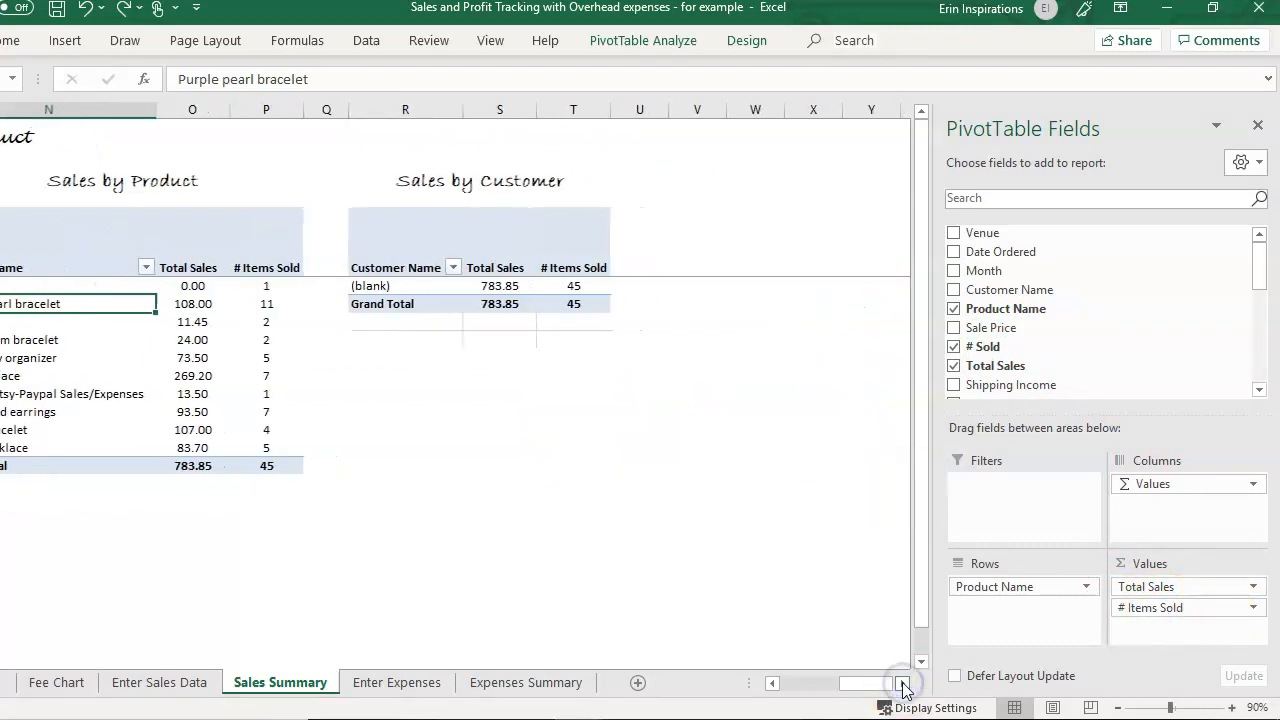
{"action": "left_click", "coordinate": [362, 209]}
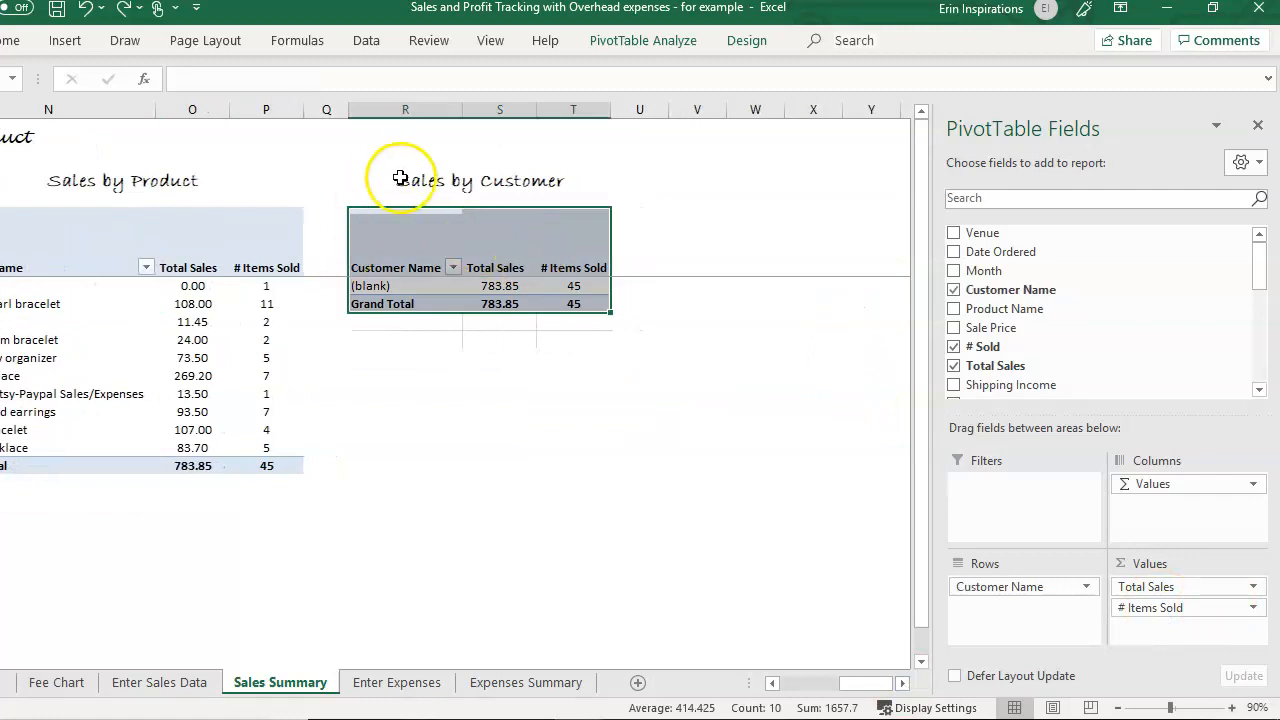
{"action": "left_click", "coordinate": [355, 199]}
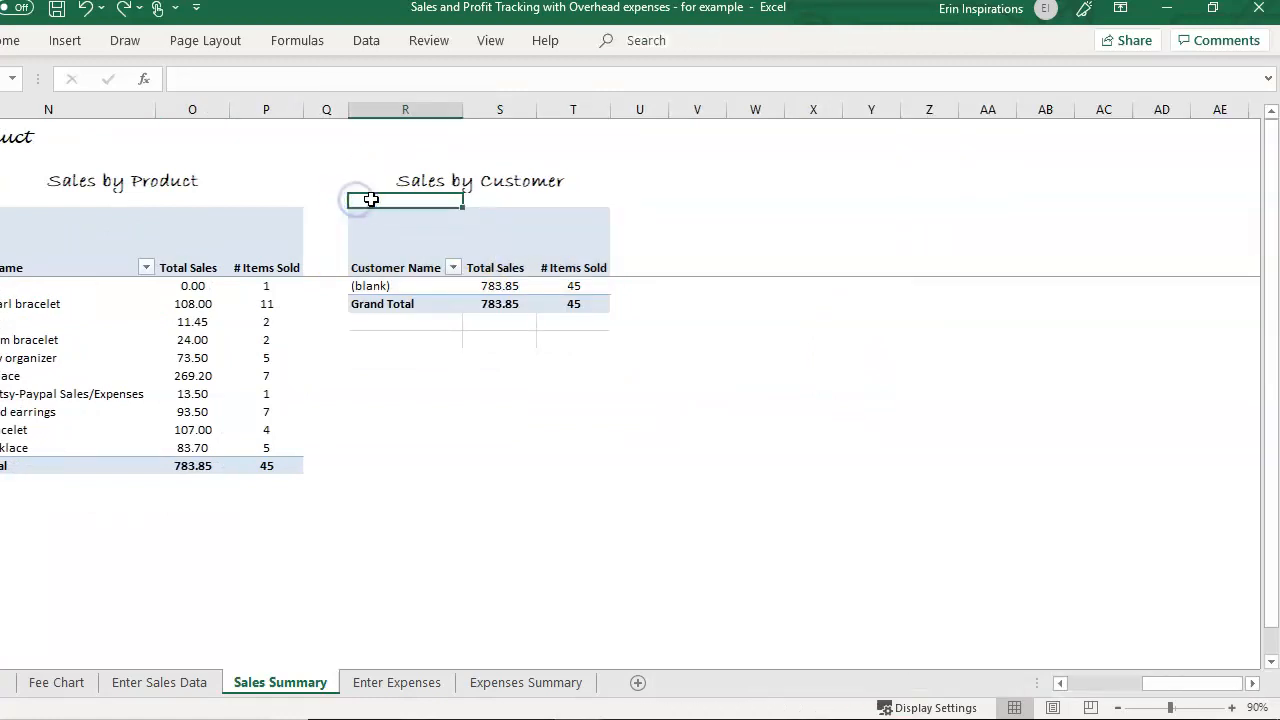
{"action": "left_click_drag", "start_coordinate": [383, 202], "coordinate": [574, 321]}
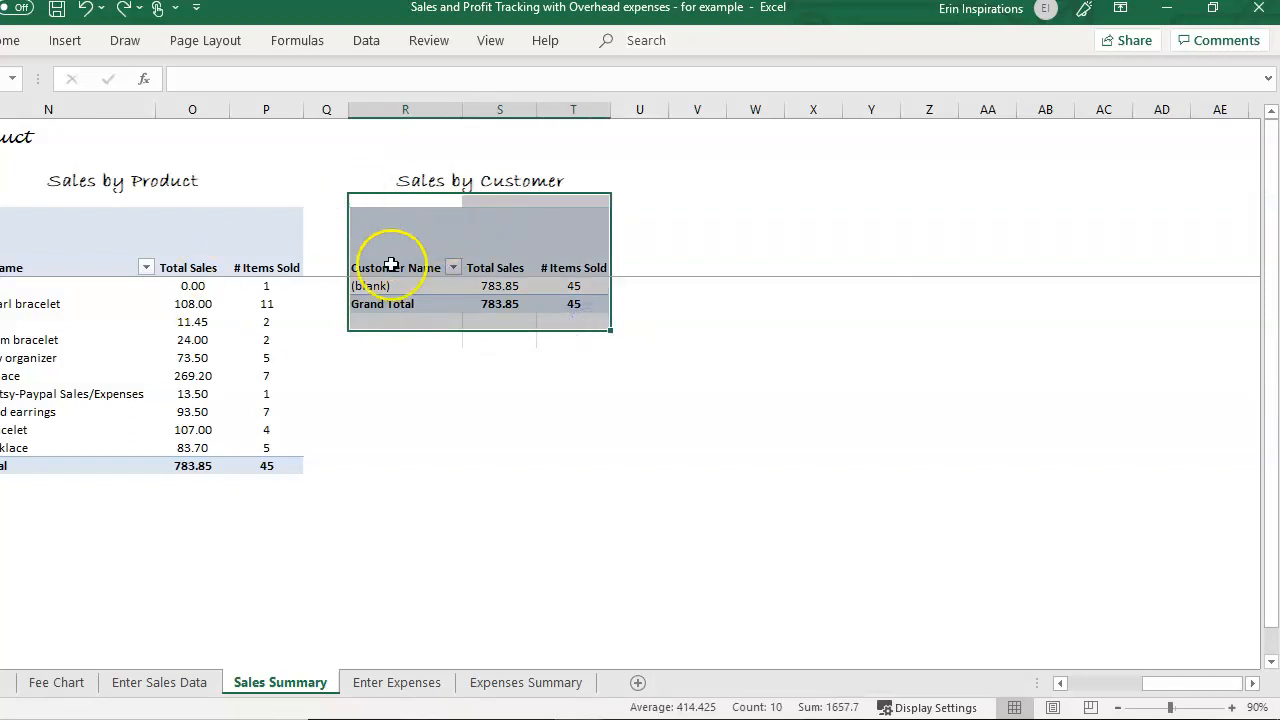
{"action": "key", "text": "ctrl+c"}
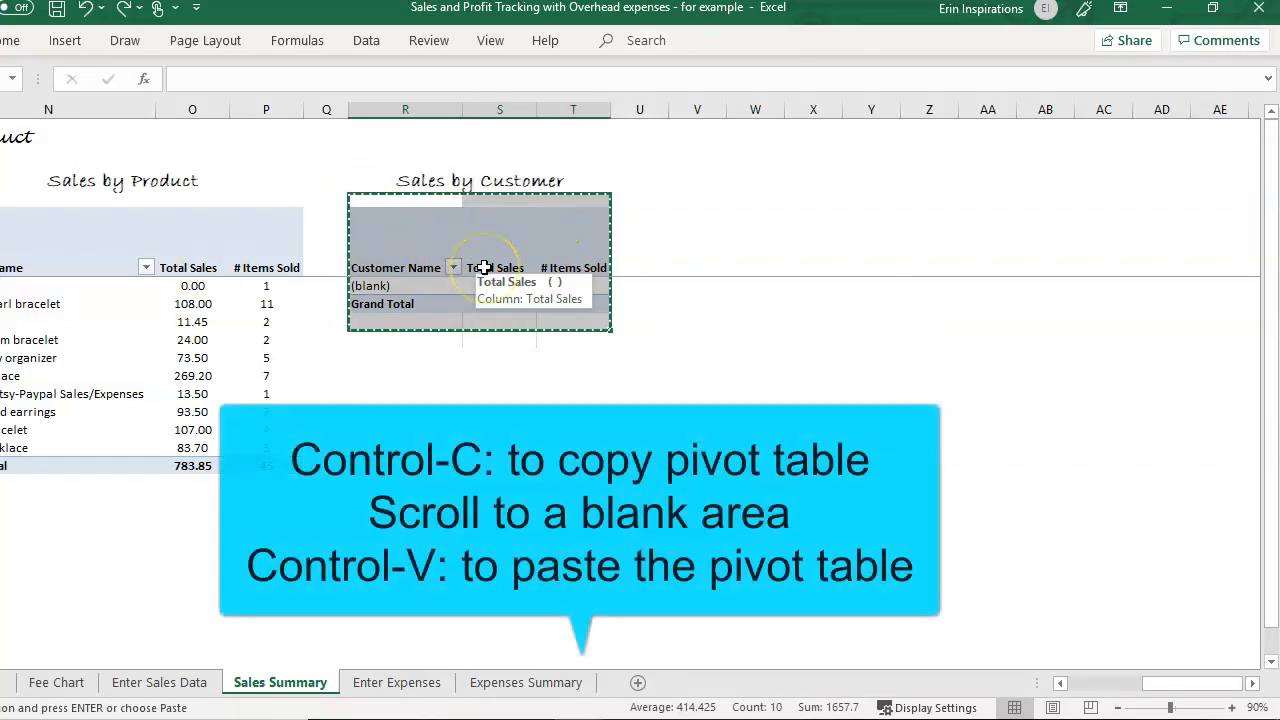
{"action": "left_click", "coordinate": [790, 193]}
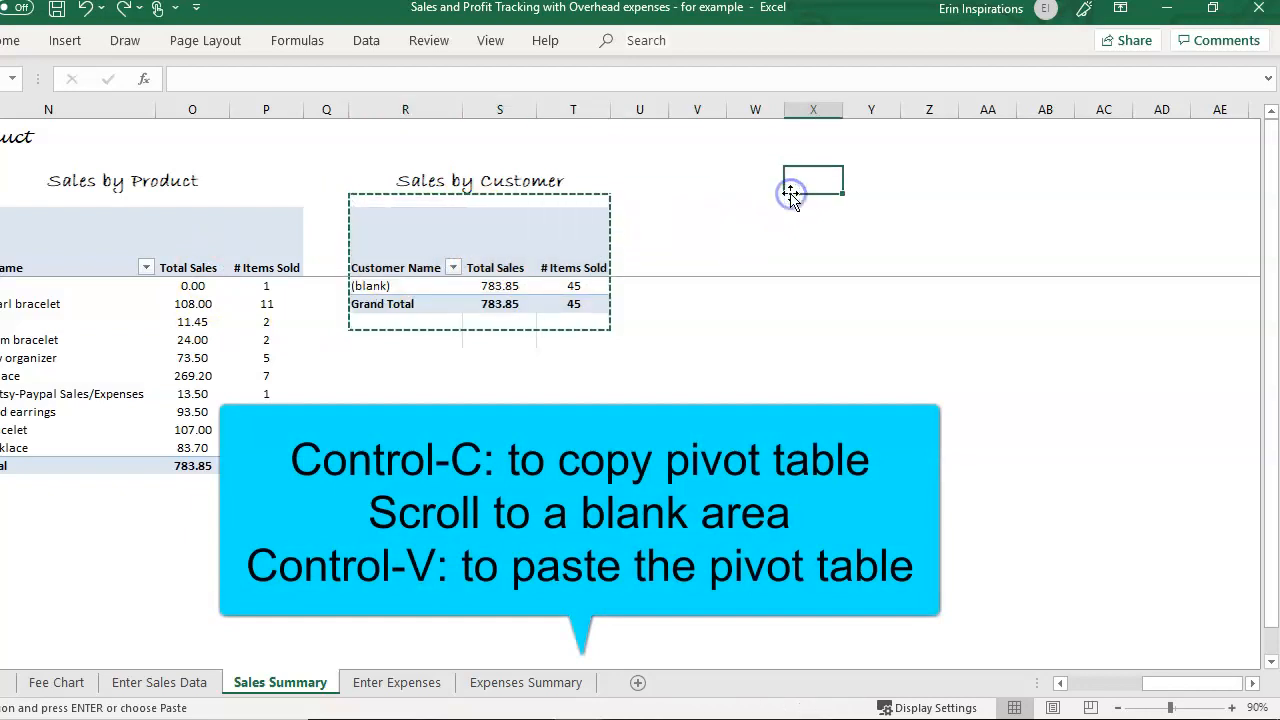
{"action": "key", "text": "ctrl+v"}
{"action": "left_click_drag", "start_coordinate": [727, 109], "coordinate": [910, 113]}
{"action": "left_click", "coordinate": [824, 213]}
{"action": "left_click", "coordinate": [800, 211]}
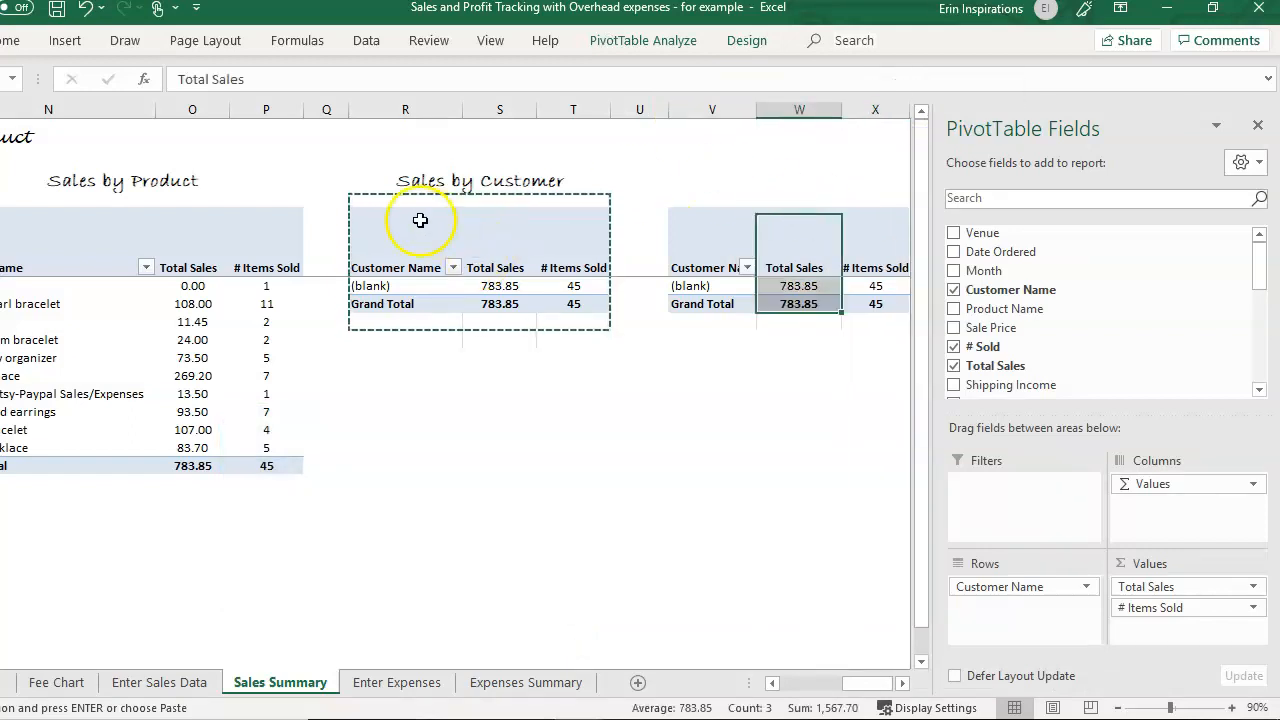
- Remove the Customer Name field from the rows of the pasted pivot table
{"action": "key", "text": "Right"}
{"action": "key", "text": "Right"}
{"action": "key", "text": "Right"}
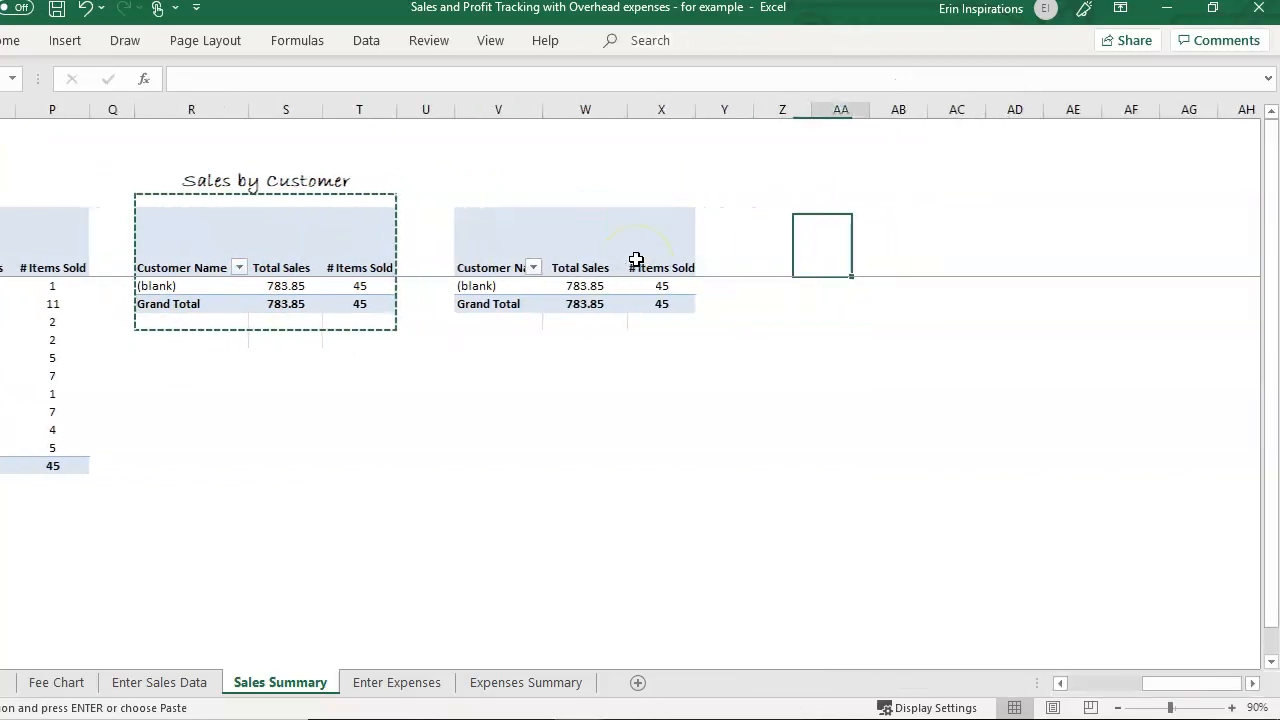
{"action": "left_click", "coordinate": [577, 270]}
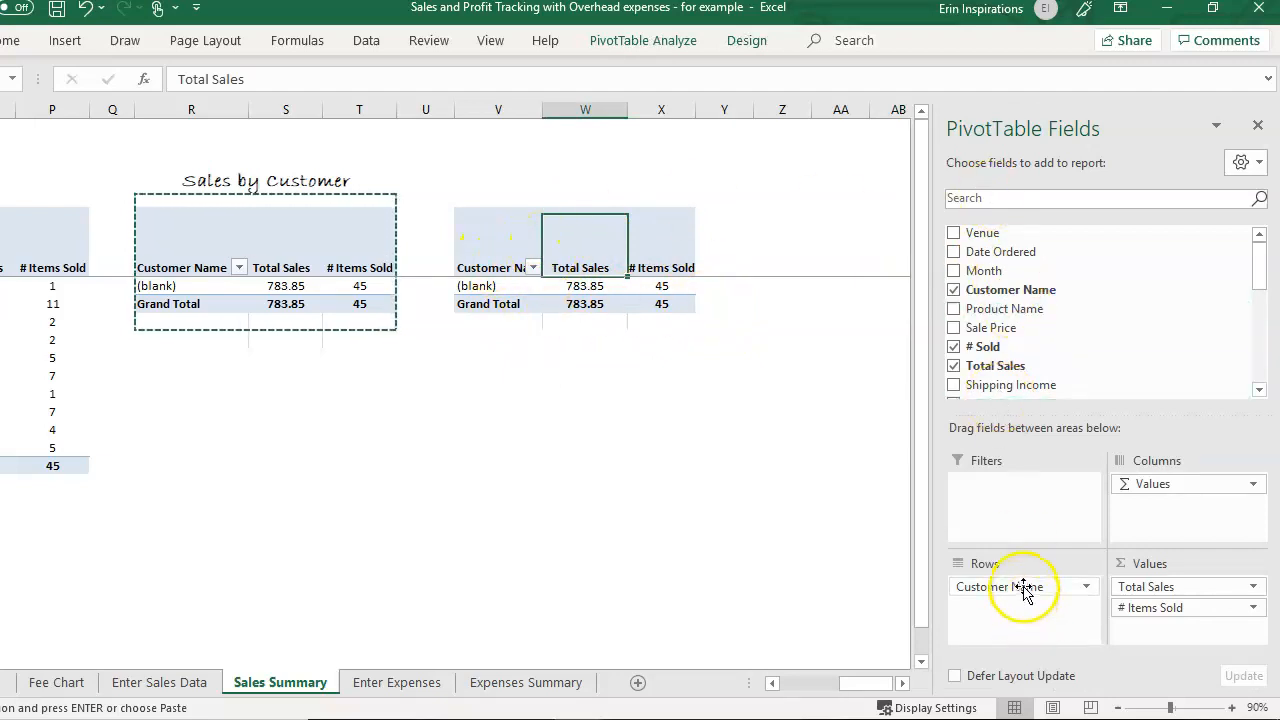
{"action": "left_click_drag", "start_coordinate": [1048, 590], "coordinate": [746, 578]}
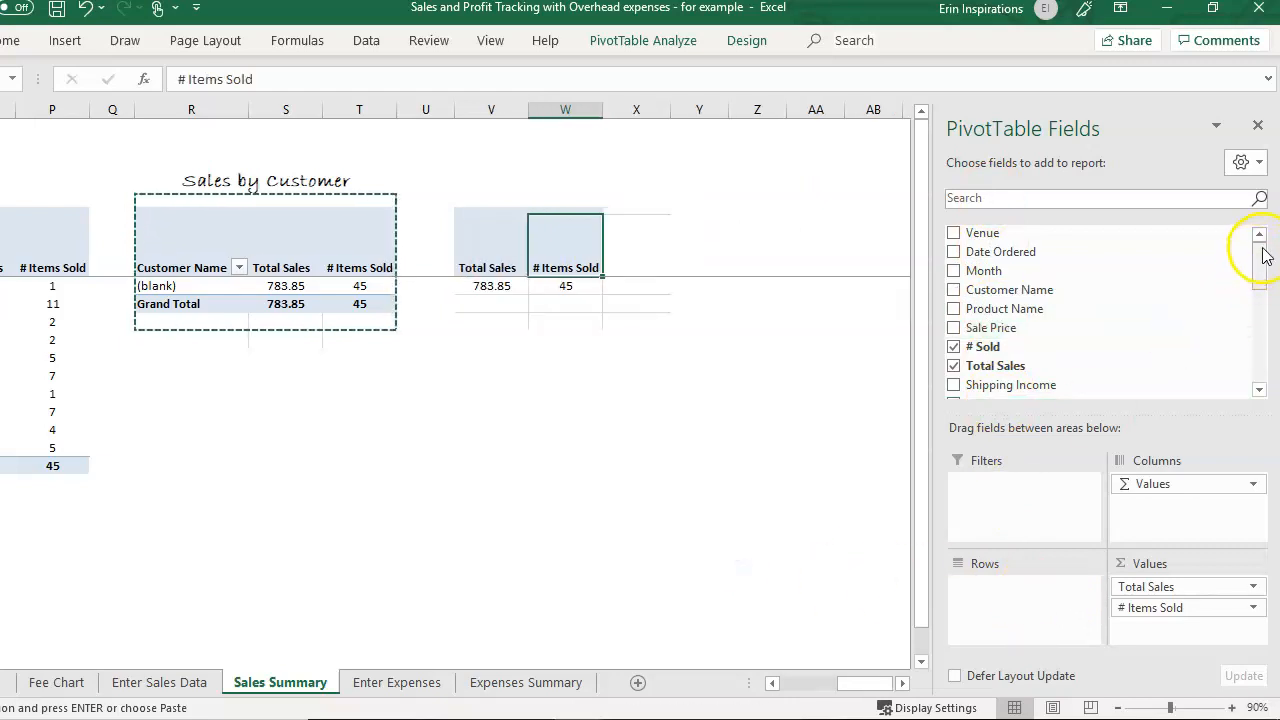
- Add the Payment Type field to the rows of the pasted pivot table
{"action": "left_click_drag", "start_coordinate": [1263, 255], "coordinate": [1261, 307]}
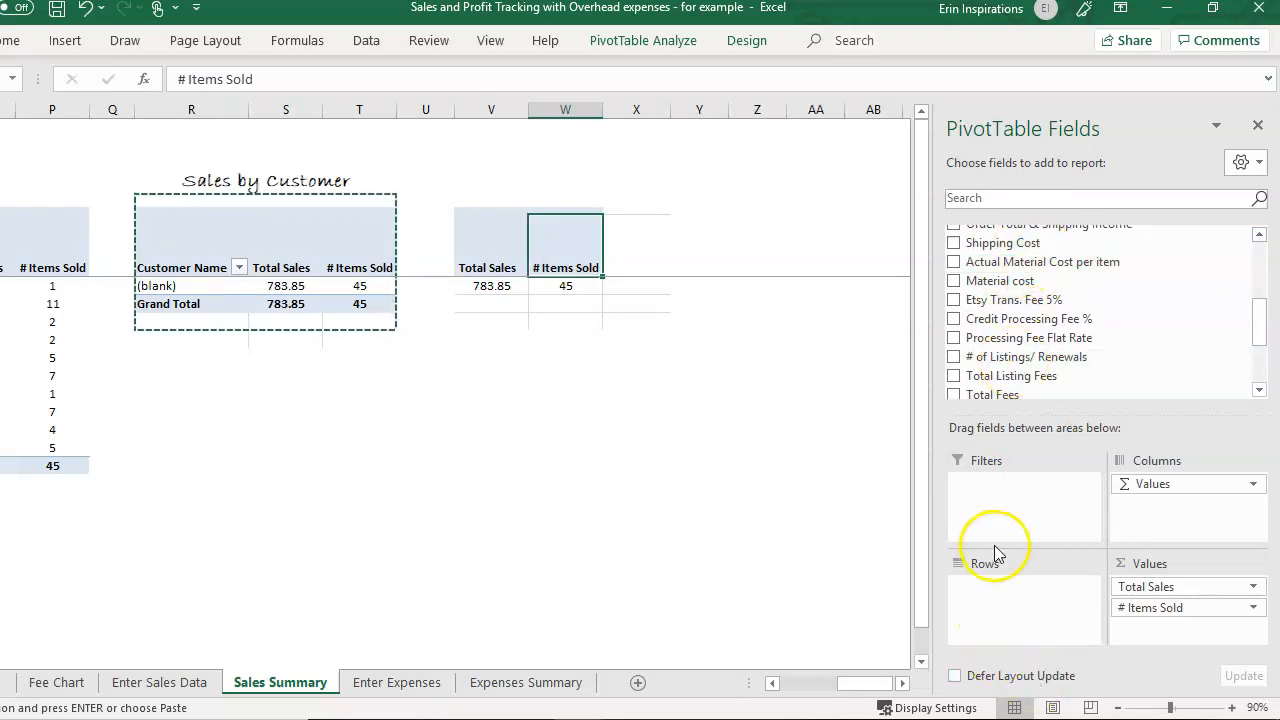
{"action": "left_click_drag", "start_coordinate": [1258, 330], "coordinate": [1257, 294]}
{"action": "left_click_drag", "start_coordinate": [994, 320], "coordinate": [1000, 590]}
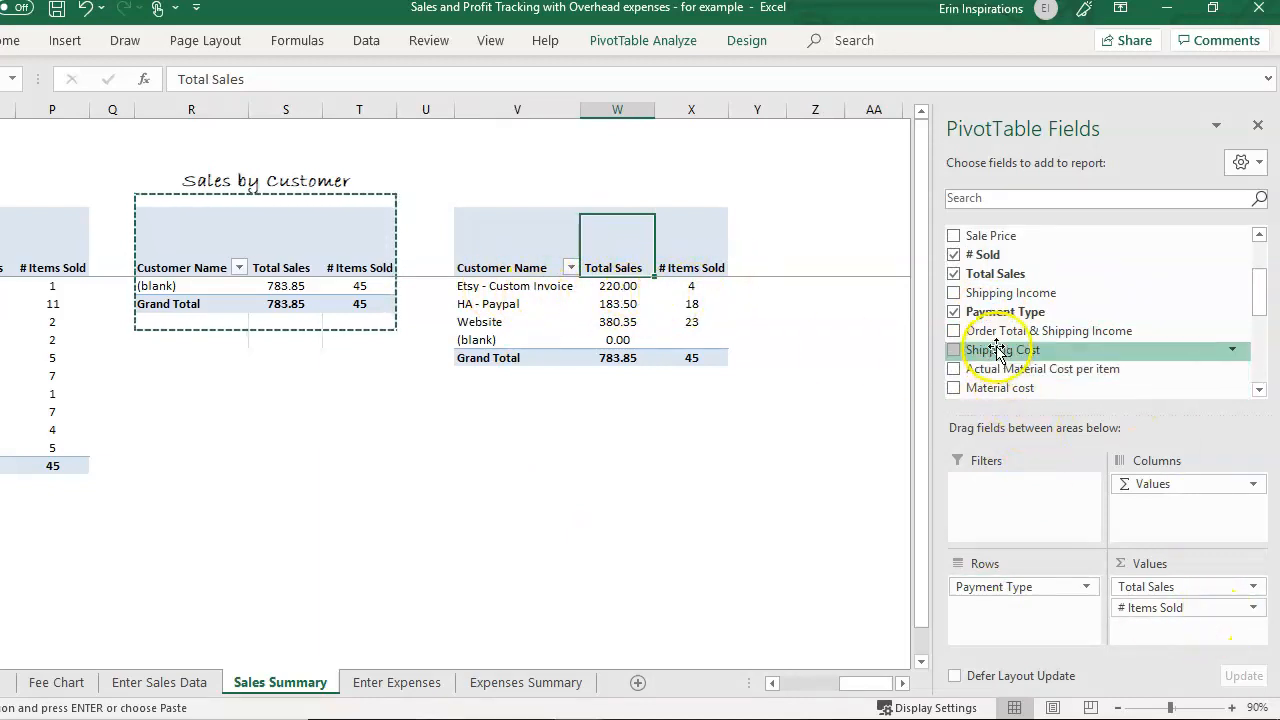
- Add Shipping Cost to the pasted pivot table's values, summarized by Sum and named Total Shipping Cost
{"action": "left_click_drag", "start_coordinate": [997, 349], "coordinate": [1163, 627]}
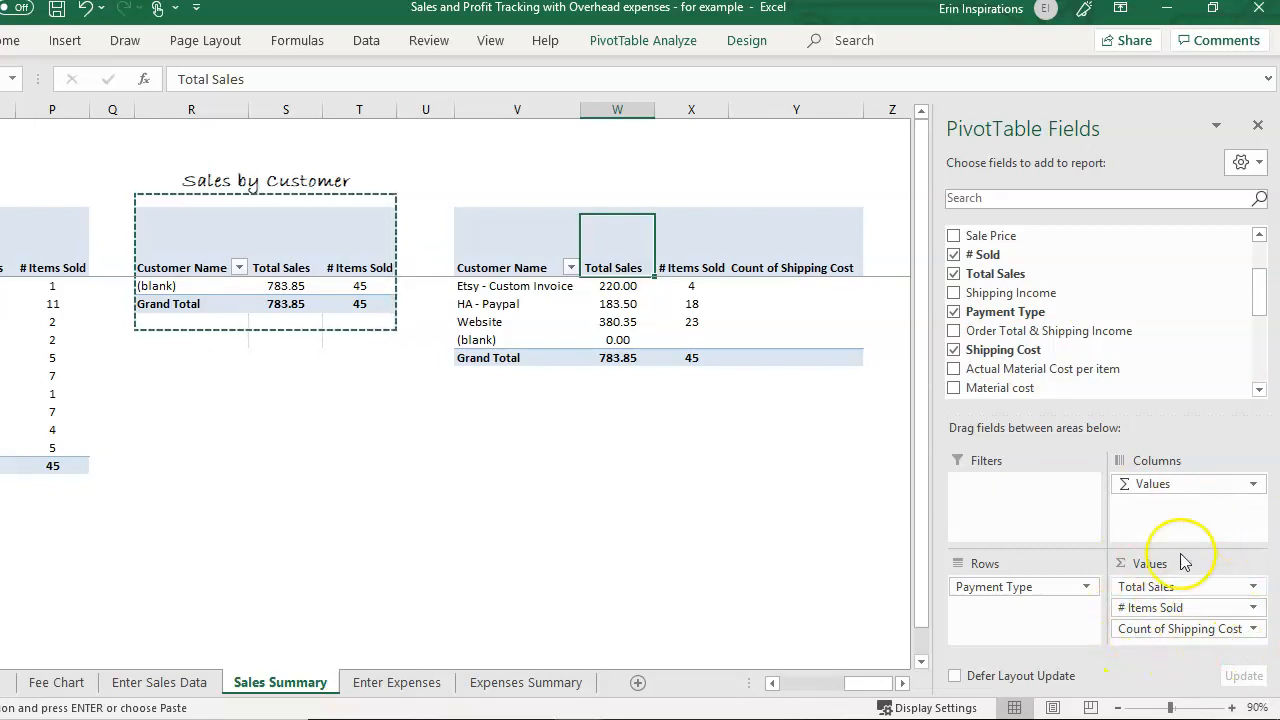
{"action": "left_click", "coordinate": [1147, 630]}
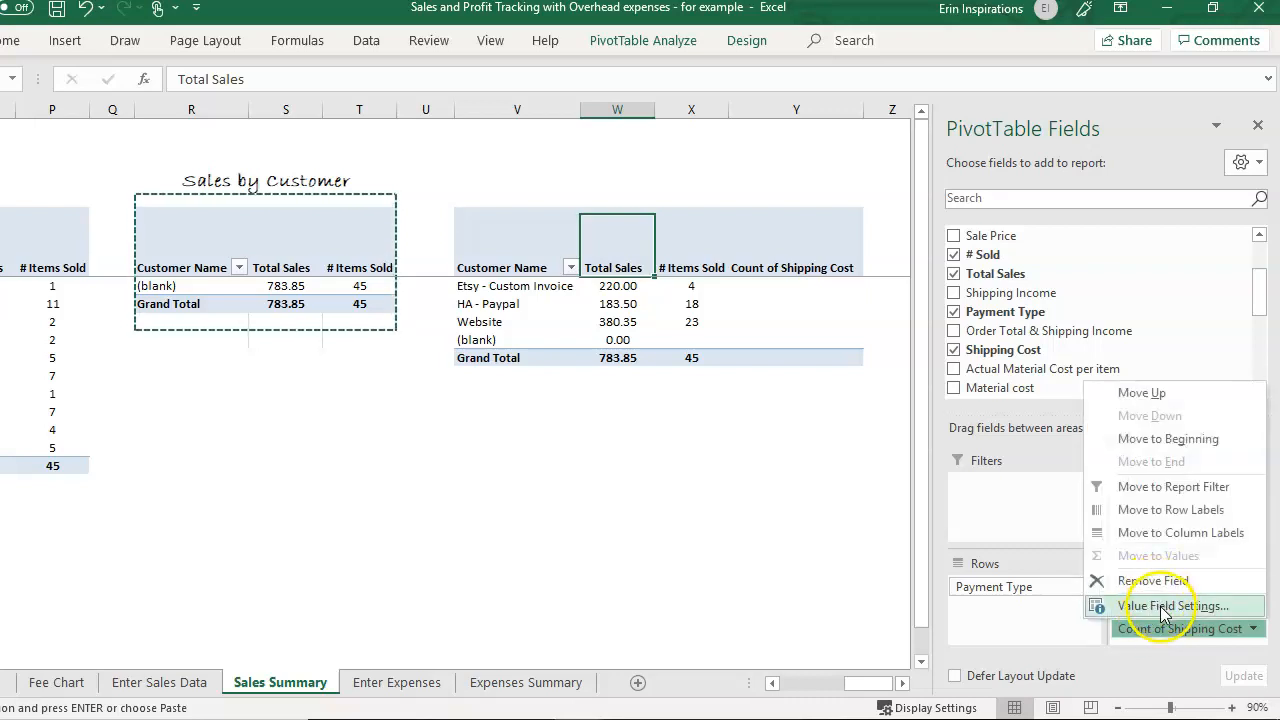
{"action": "left_click", "coordinate": [1164, 607]}
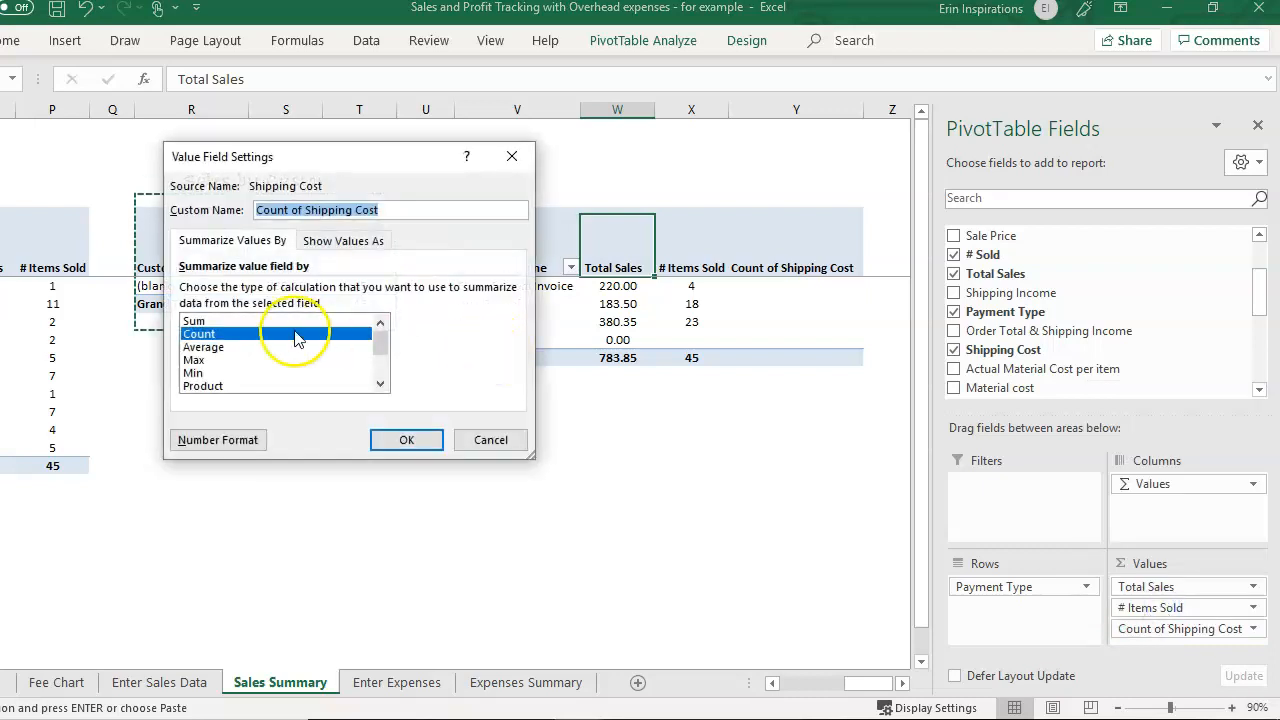
{"action": "left_click", "coordinate": [196, 321]}
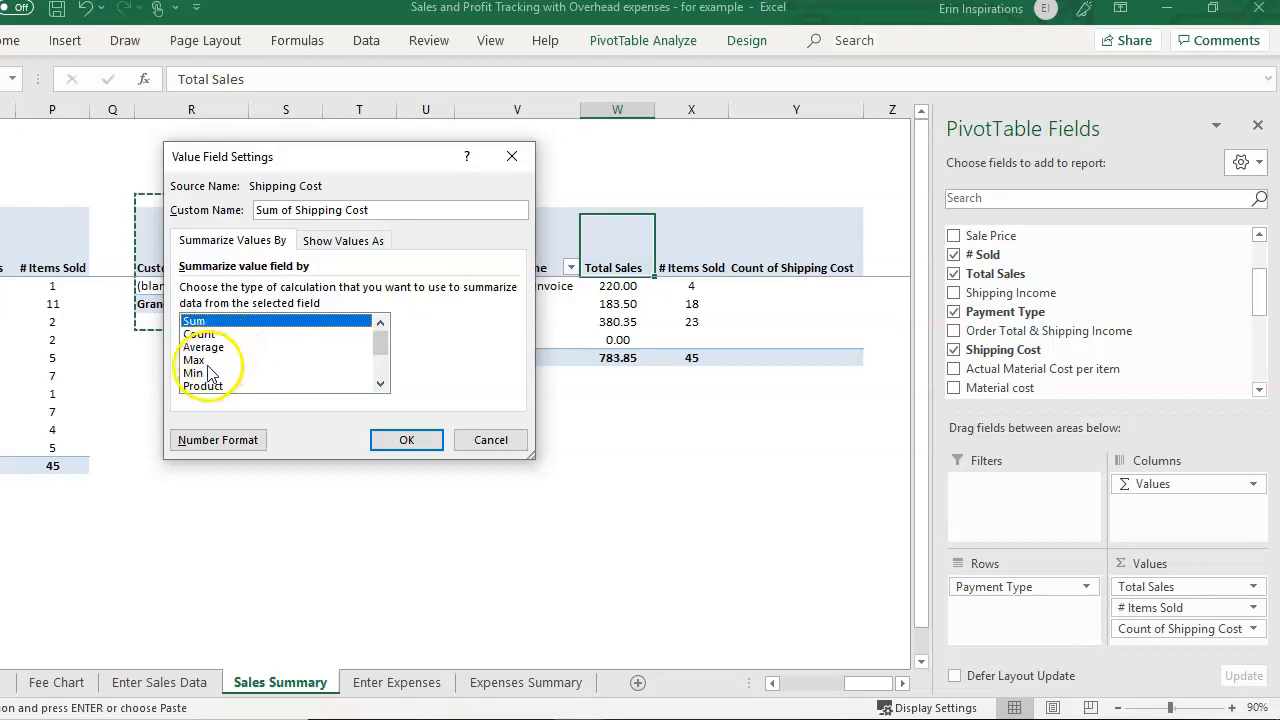
{"action": "left_click_drag", "start_coordinate": [380, 346], "coordinate": [389, 206]}
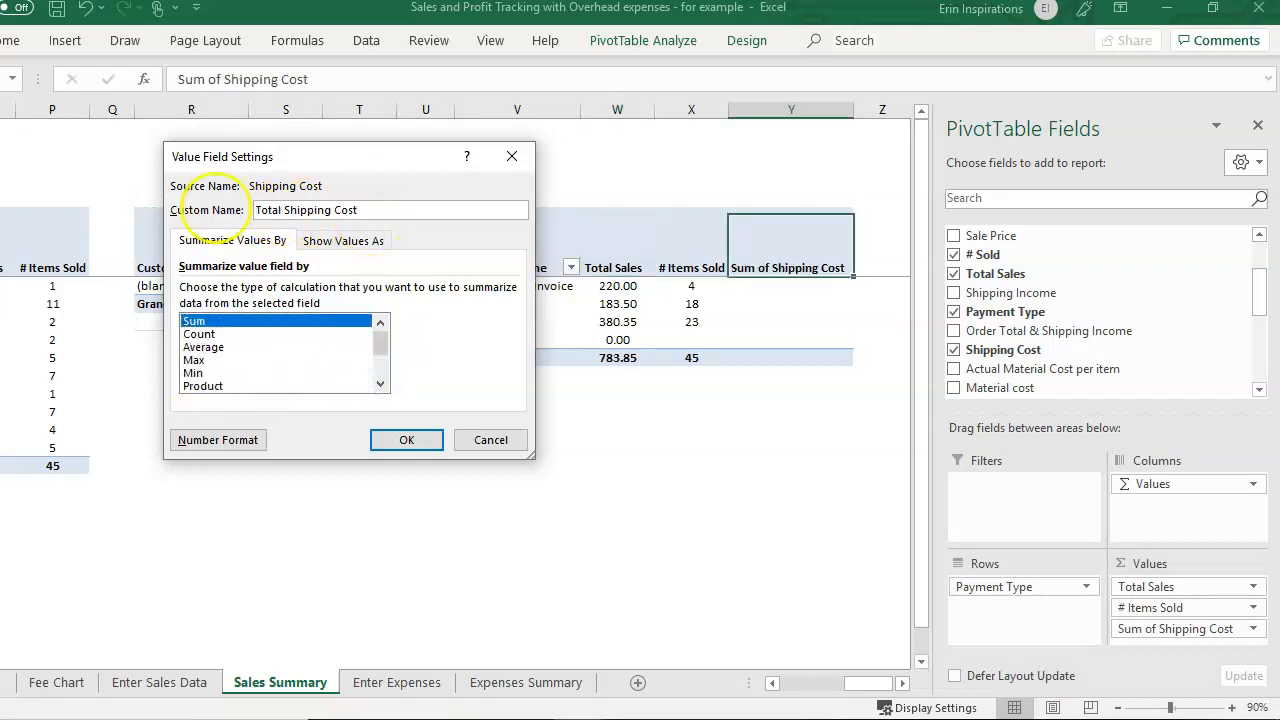
{"action": "left_click", "coordinate": [406, 440]}
{"action": "left_click", "coordinate": [607, 287]}
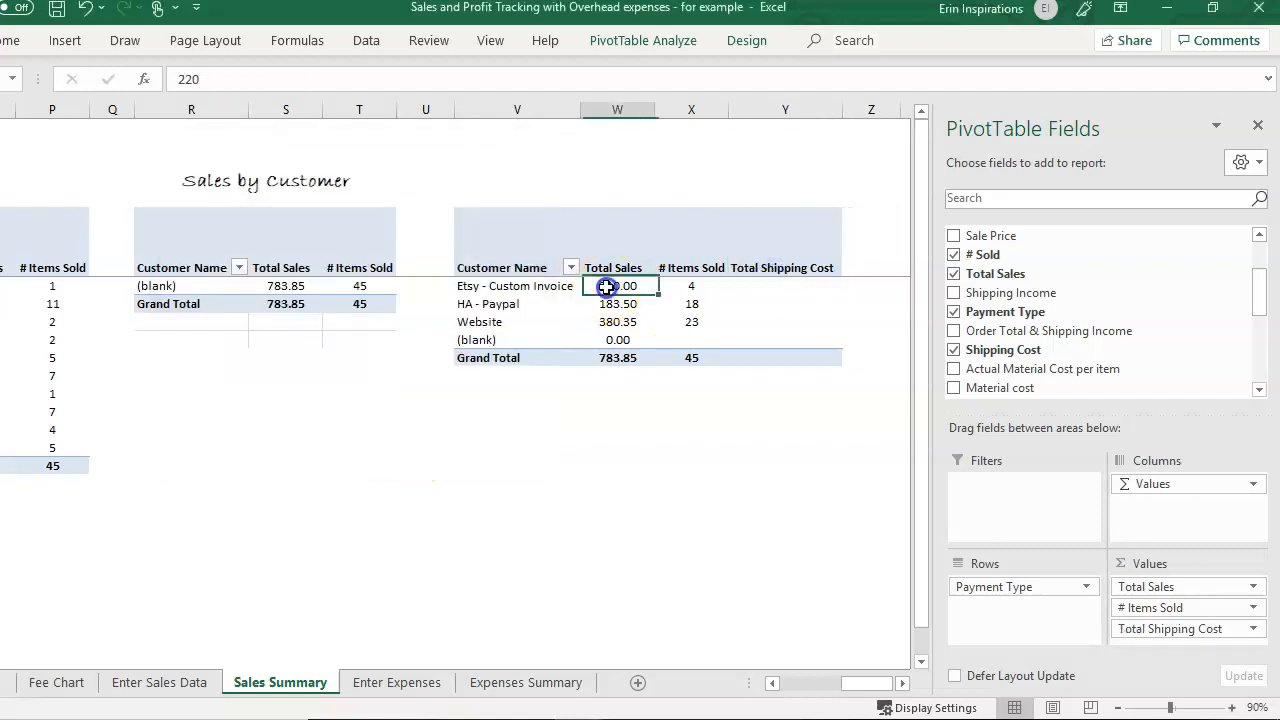
{"action": "left_click", "coordinate": [704, 320]}
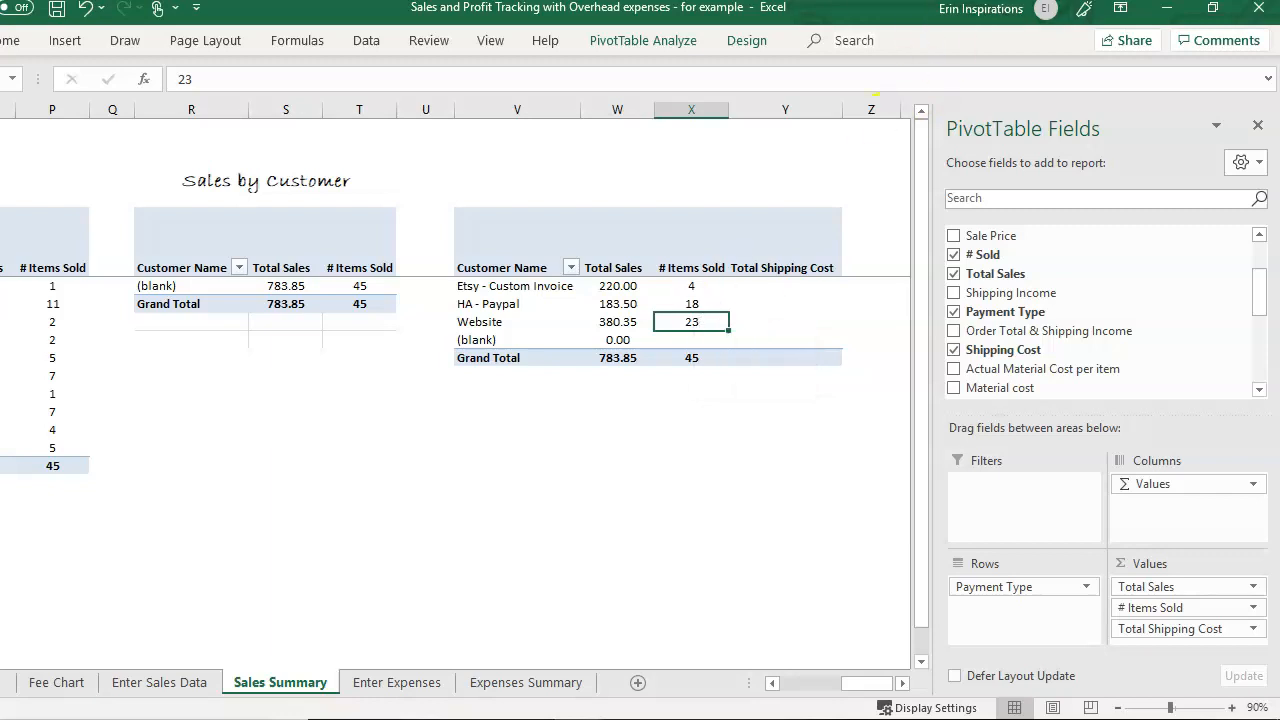
- Examine the source data range of the pasted pivot table, then leave it without changing the source
{"action": "left_click", "coordinate": [567, 317]}
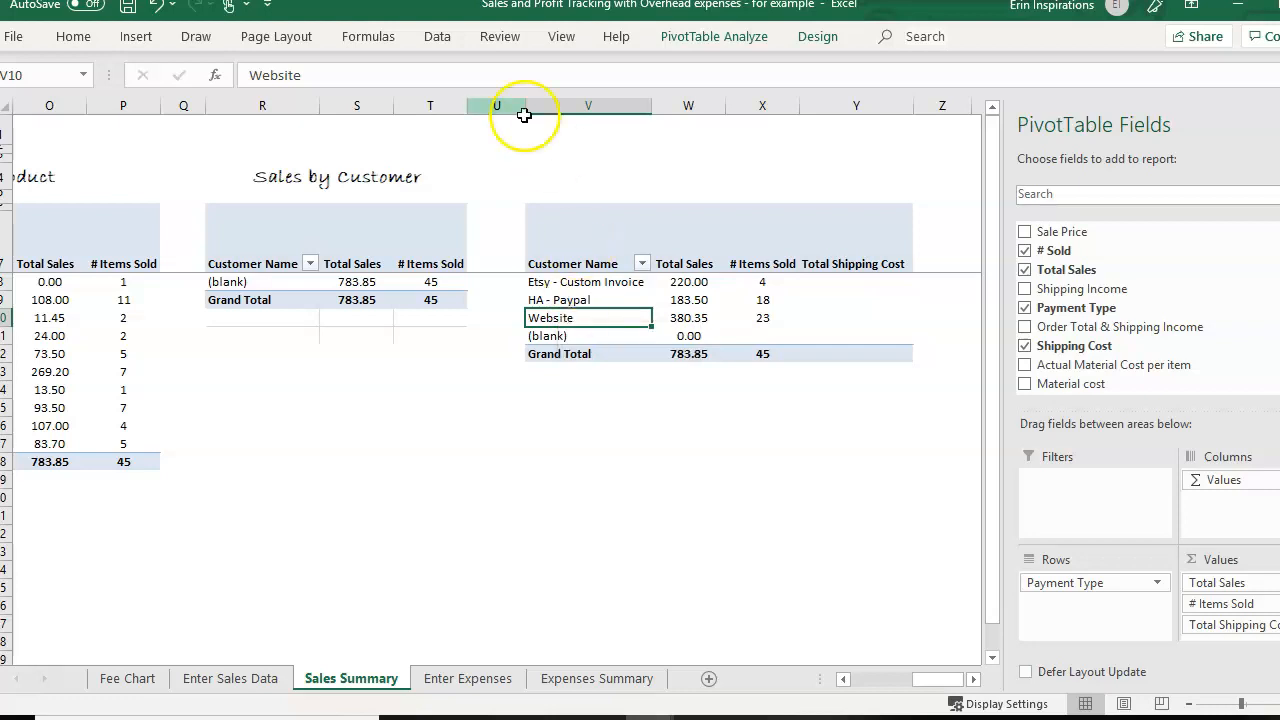
{"action": "left_click", "coordinate": [714, 36]}
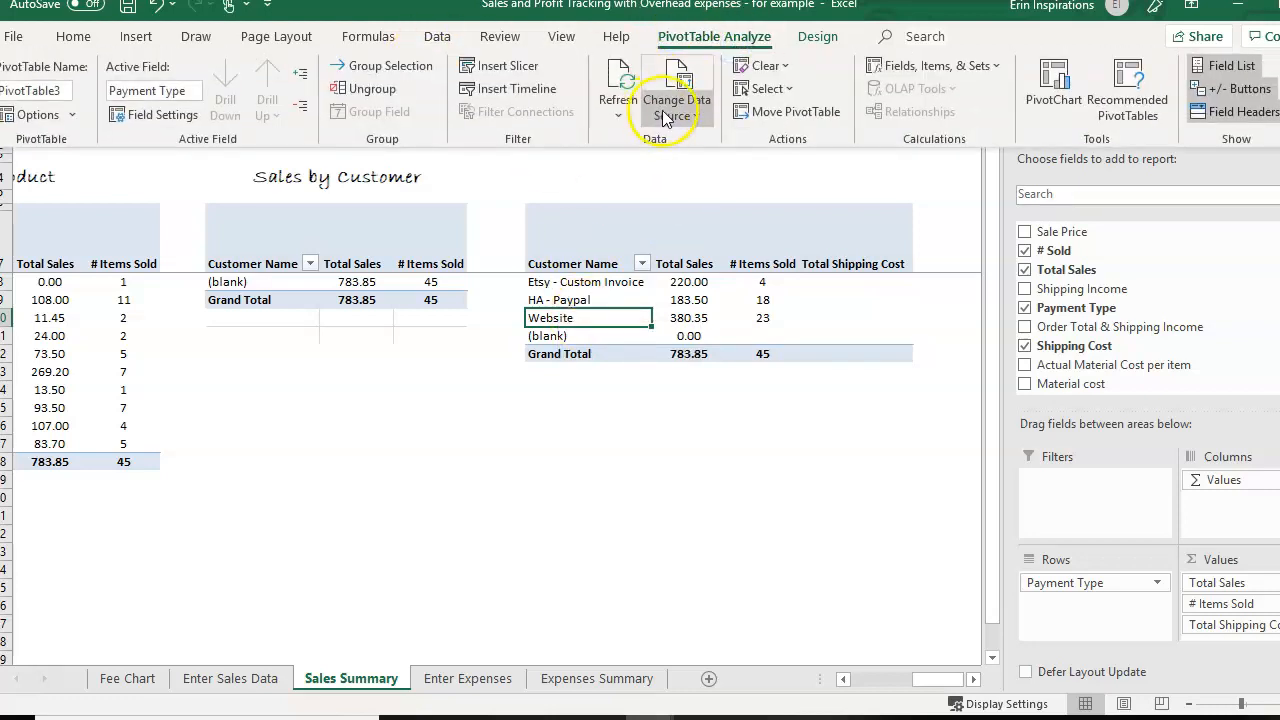
{"action": "left_click", "coordinate": [697, 118]}
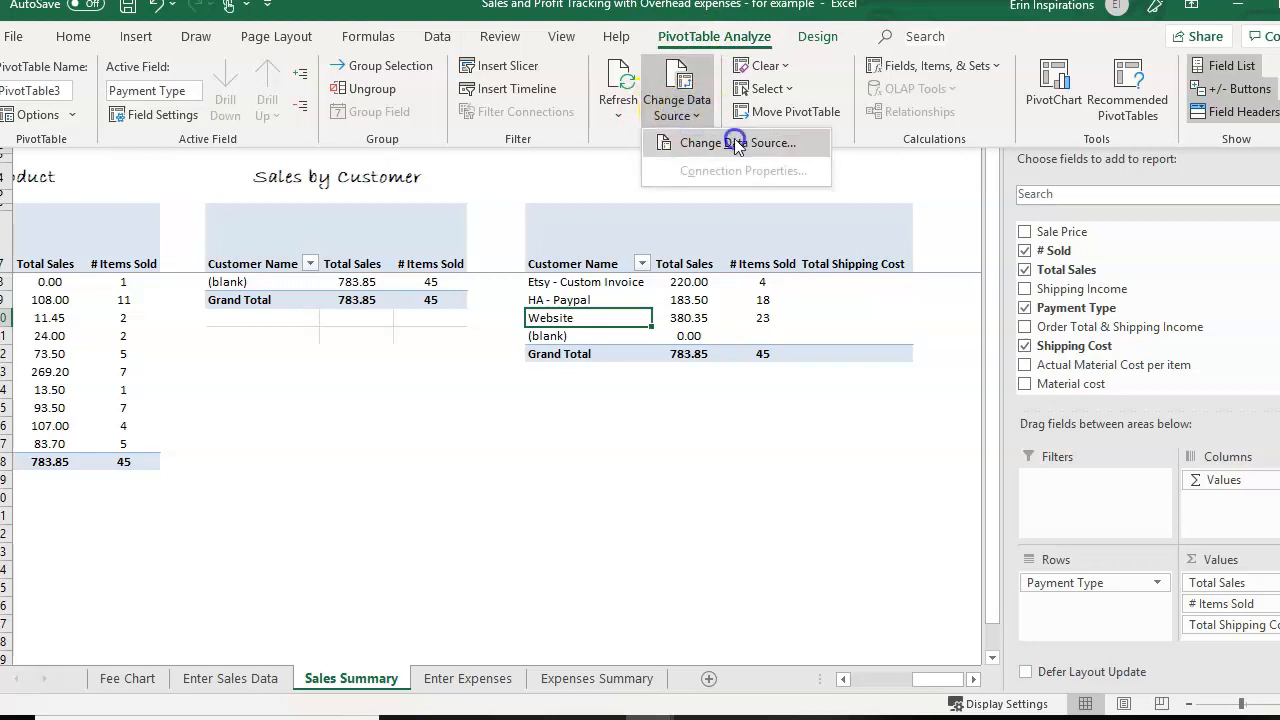
{"action": "left_click", "coordinate": [735, 142]}
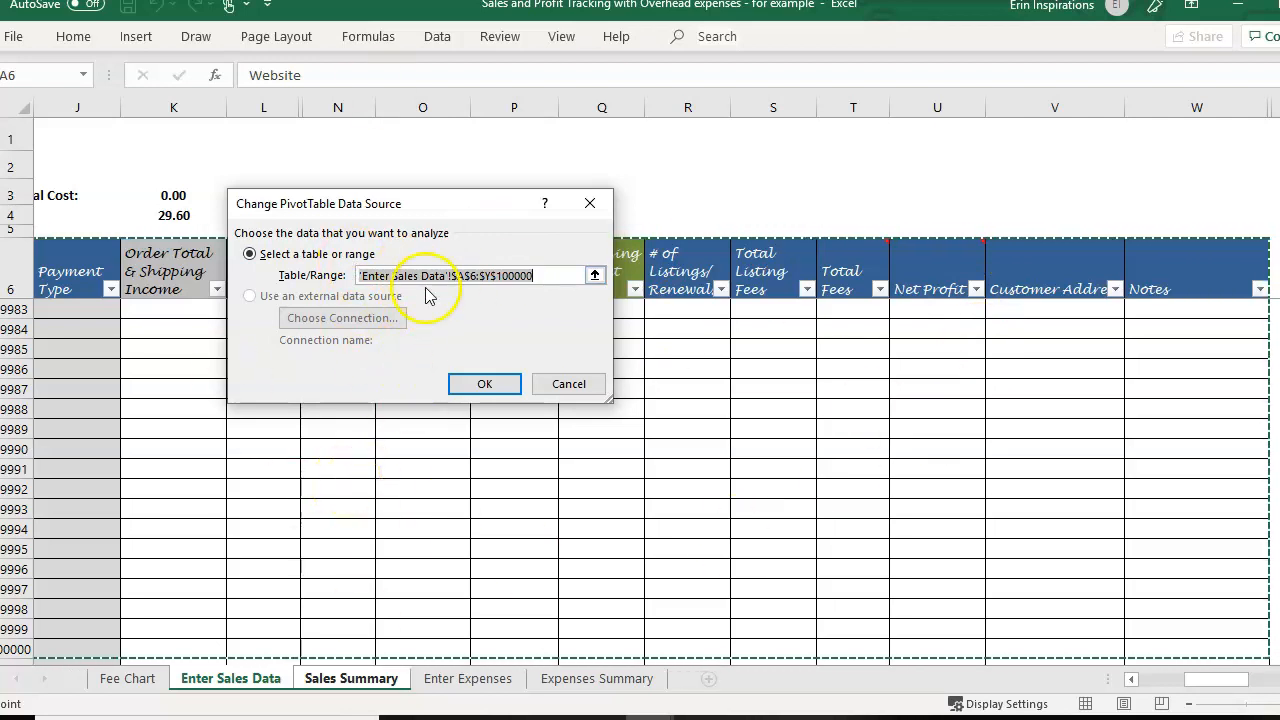
{"action": "left_click", "coordinate": [512, 276]}
{"action": "key", "text": "Delete"}
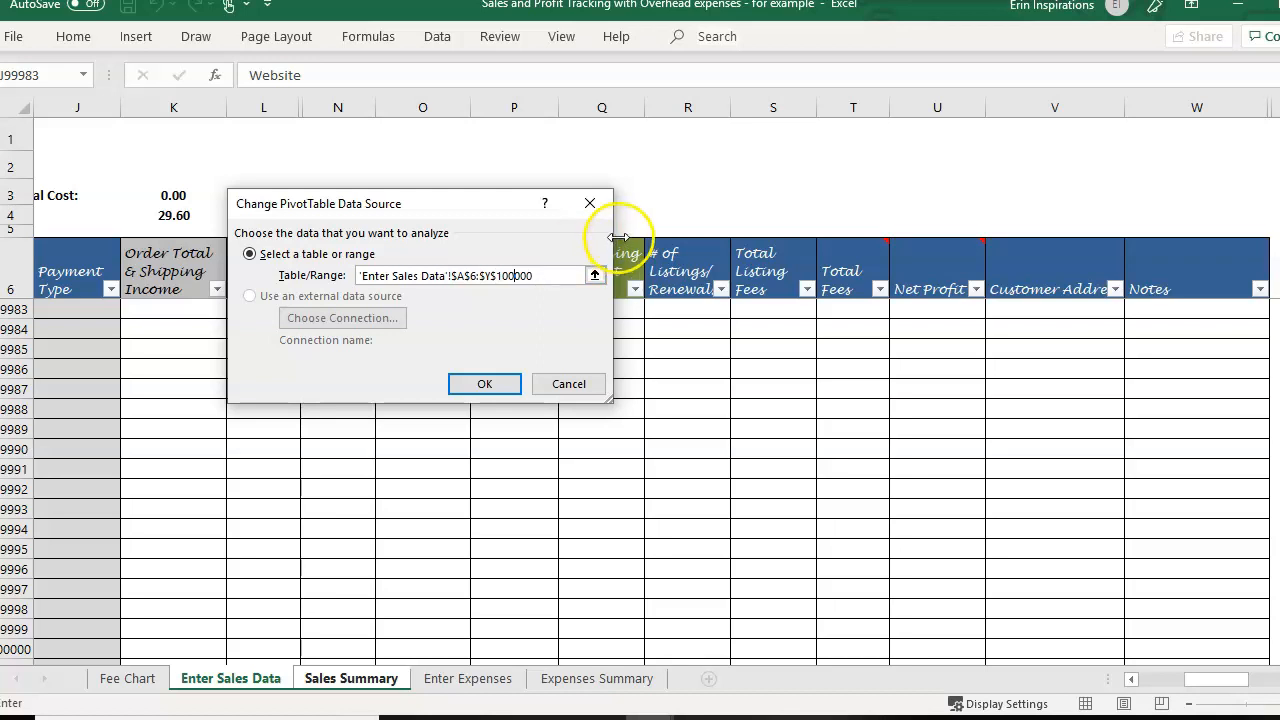
{"action": "left_click", "coordinate": [591, 204]}
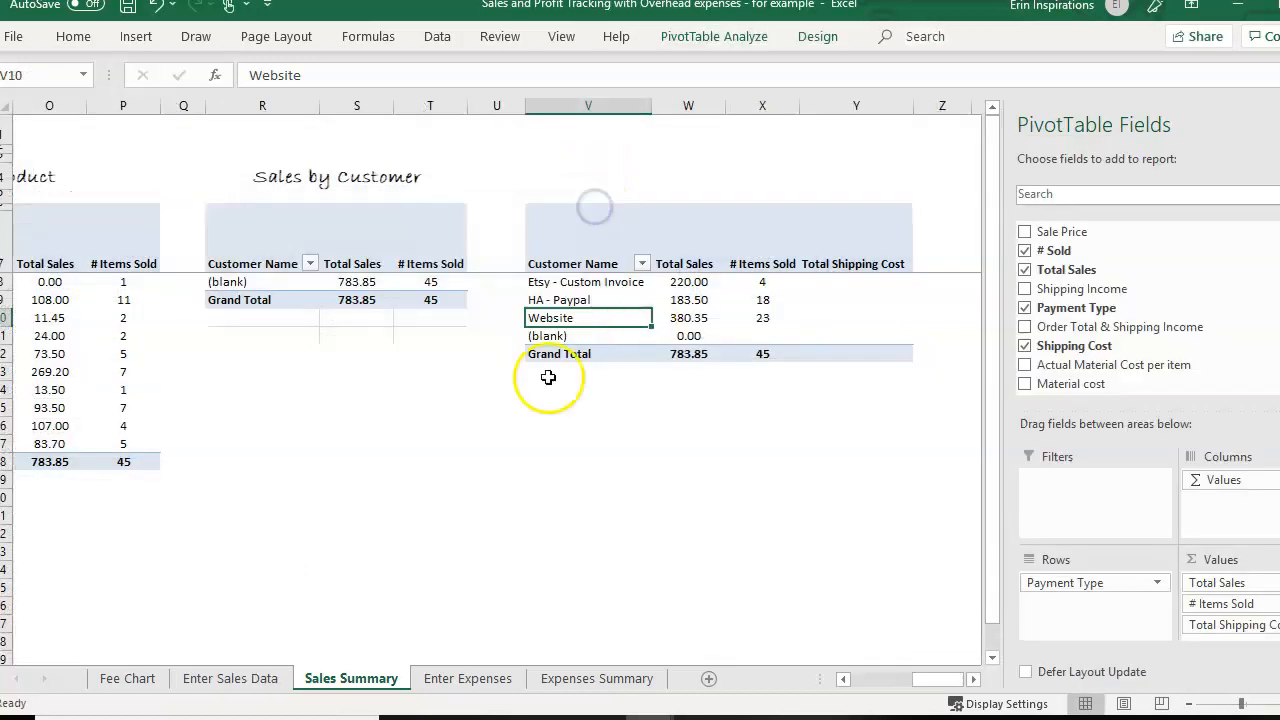
{"action": "left_click", "coordinate": [780, 440]}
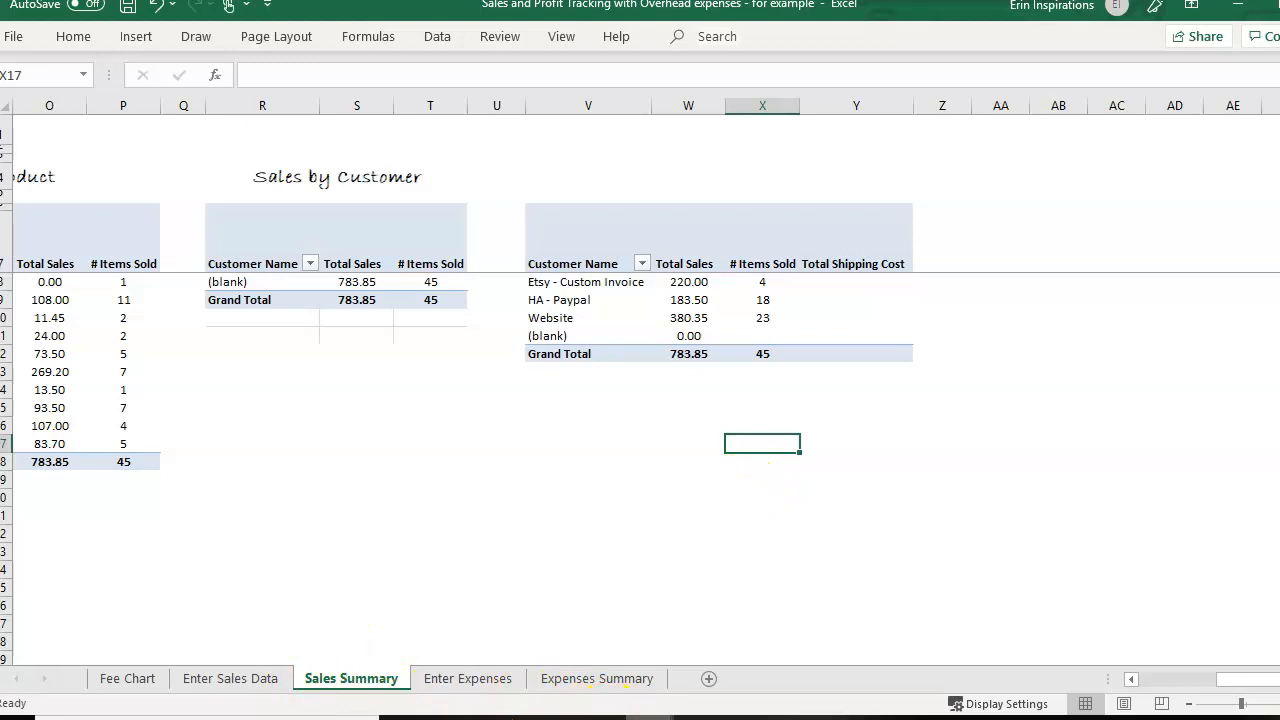
- Switch to the Merit Worksheet workbook and examine all the column headings on the Merit Increase Details sheet
{"action": "mouse_move", "coordinate": [648, 717]}
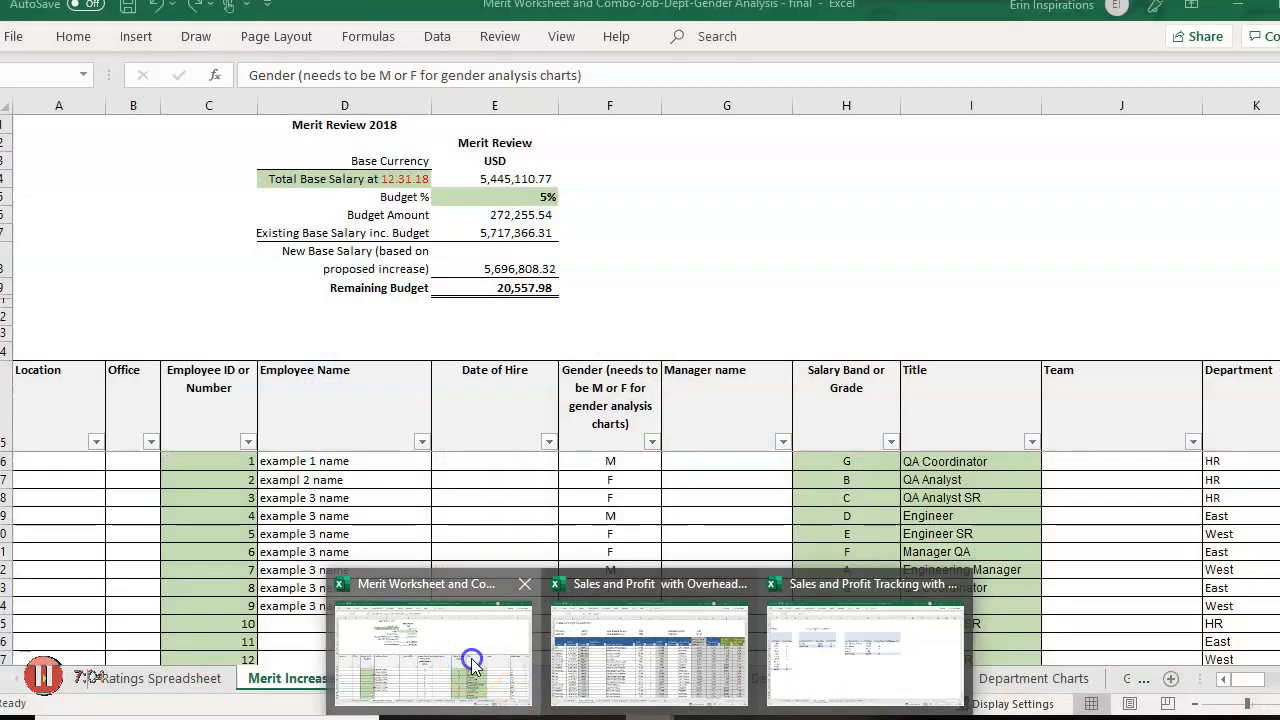
{"action": "left_click", "coordinate": [490, 673]}
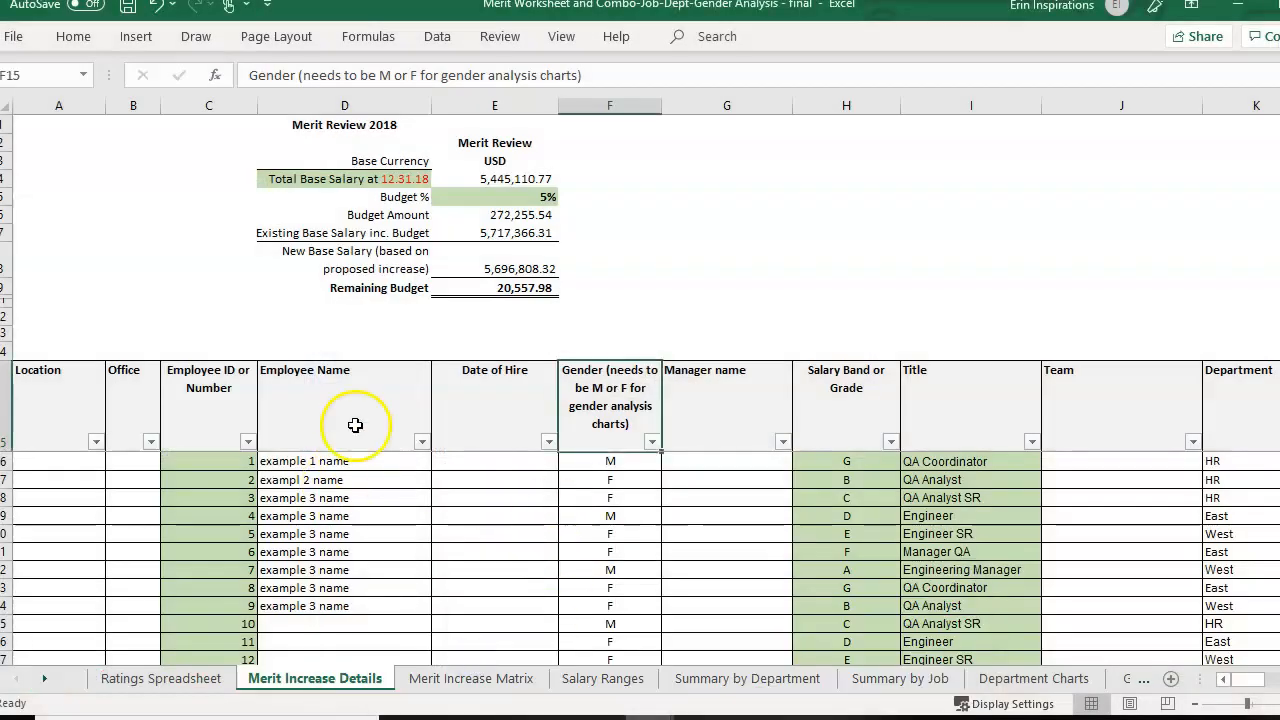
{"action": "left_click", "coordinate": [325, 386]}
{"action": "key", "text": "Left"}
{"action": "key", "text": "Left"}
{"action": "key", "text": "Left"}
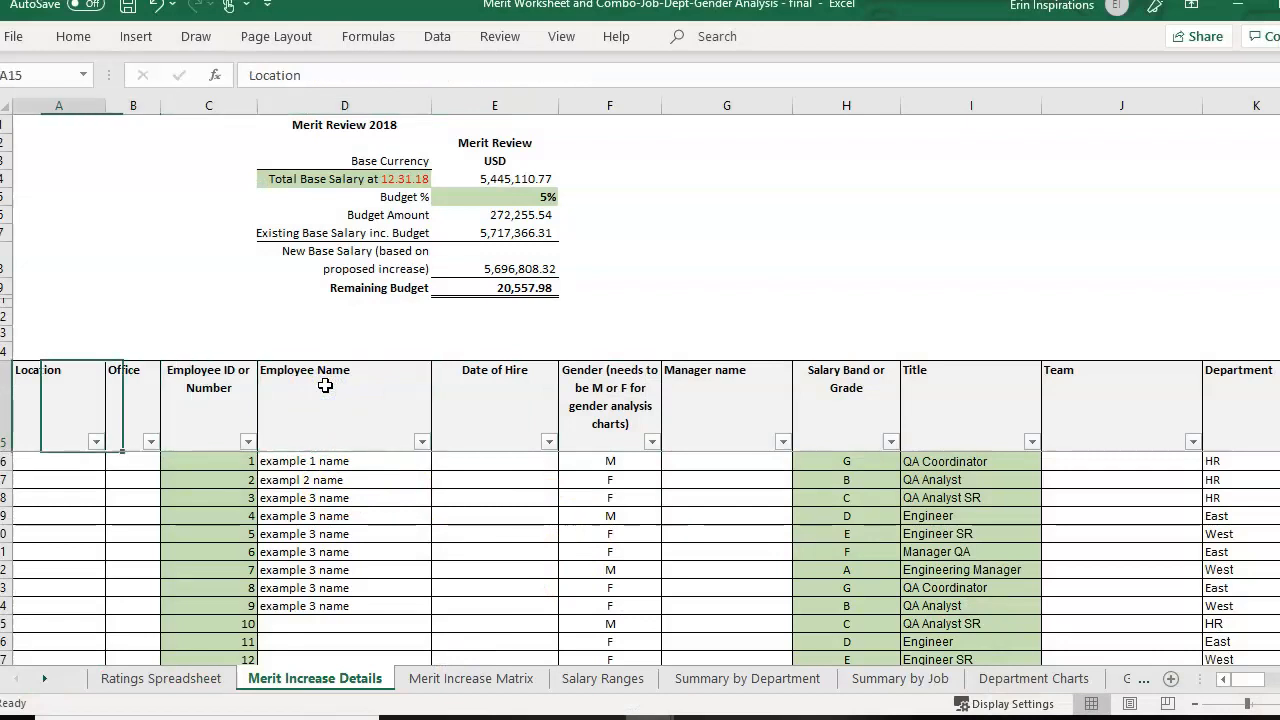
{"action": "key", "text": "Right"}
{"action": "key", "text": "Right"}
{"action": "key", "text": "Right"}
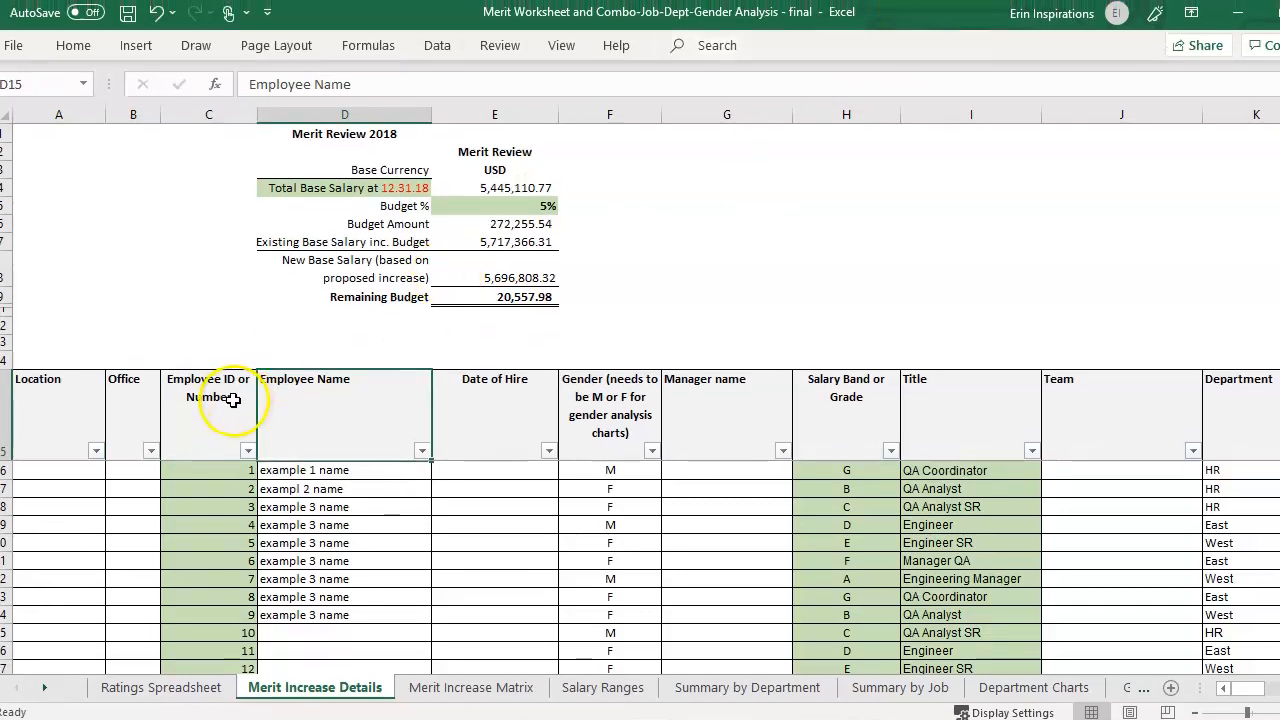
{"action": "key", "text": "Right"}
{"action": "key", "text": "Right"}
{"action": "key", "text": "Right"}
{"action": "key", "text": "Right"}
{"action": "key", "text": "Right"}
{"action": "key", "text": "Right"}
{"action": "key", "text": "Right"}
{"action": "key", "text": "Right"}
{"action": "key", "text": "Right"}
{"action": "key", "text": "Right"}
{"action": "key", "text": "Right"}
{"action": "key", "text": "Right"}
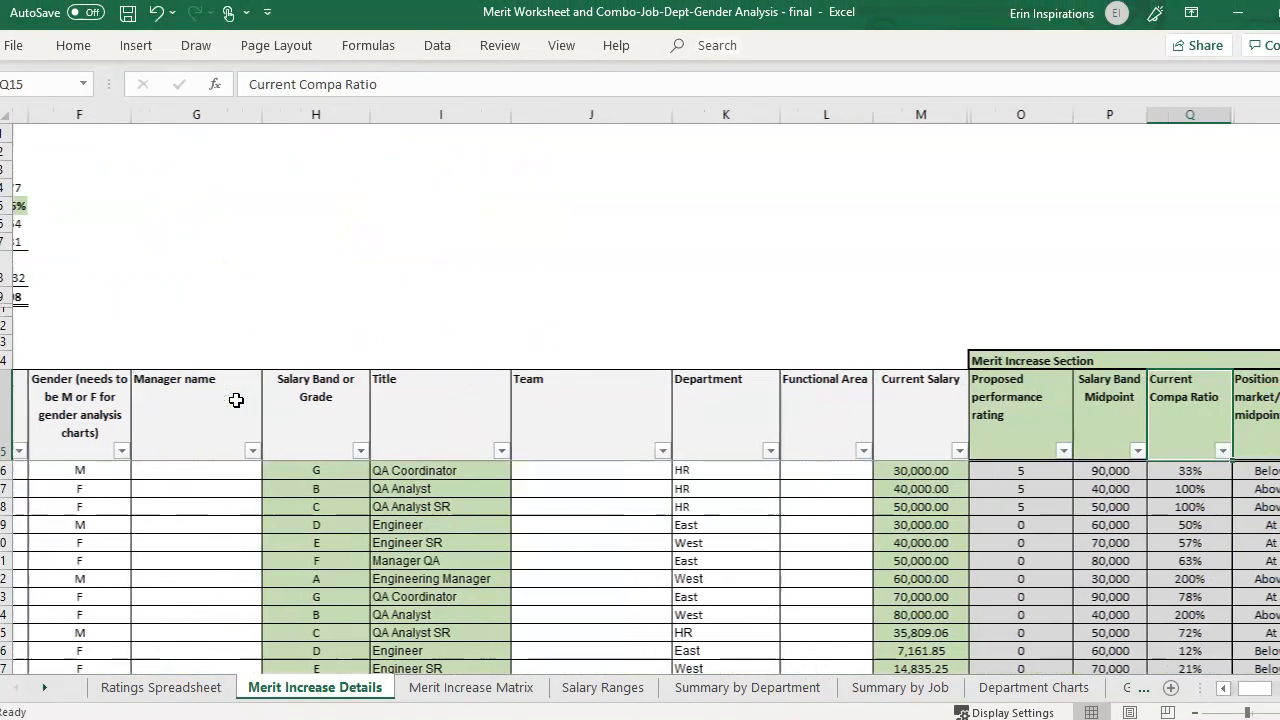
{"action": "key", "text": "Right"}
{"action": "key", "text": "Right"}
{"action": "key", "text": "Right"}
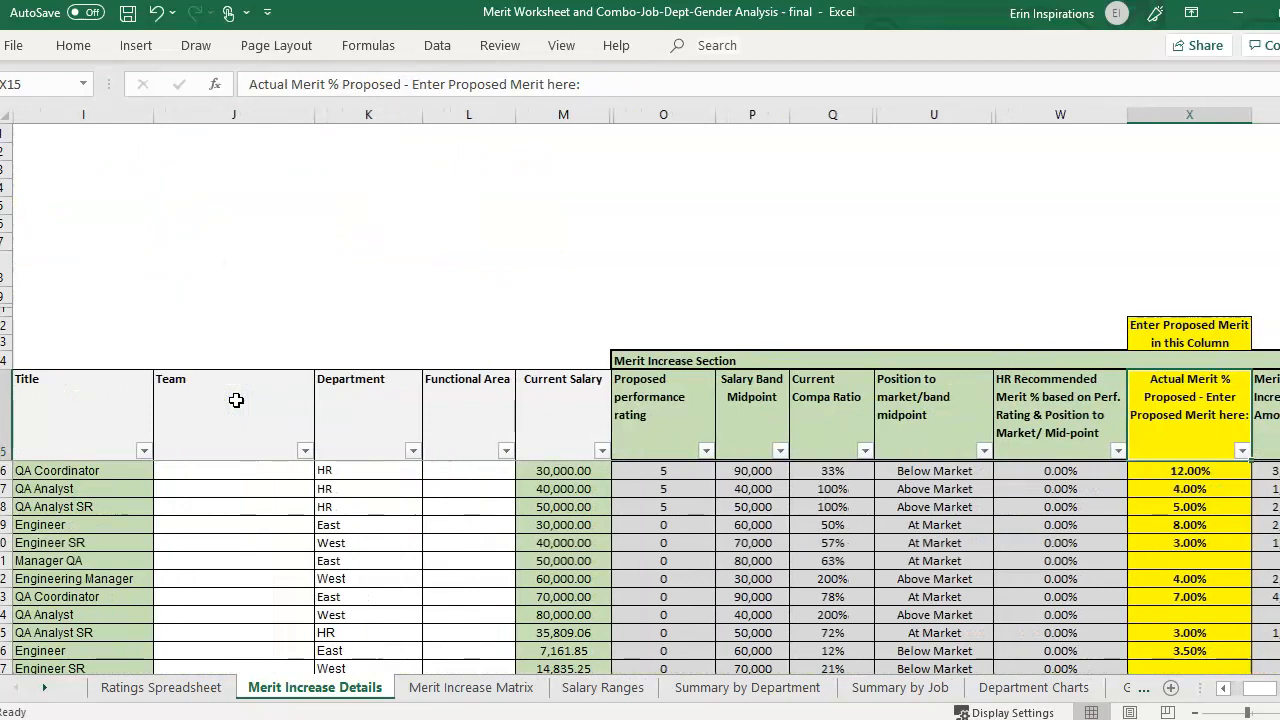
{"action": "key", "text": "Left"}
{"action": "key", "text": "Left"}
{"action": "key", "text": "Left"}
{"action": "key", "text": "Left"}
{"action": "key", "text": "Left"}
{"action": "key", "text": "Left"}
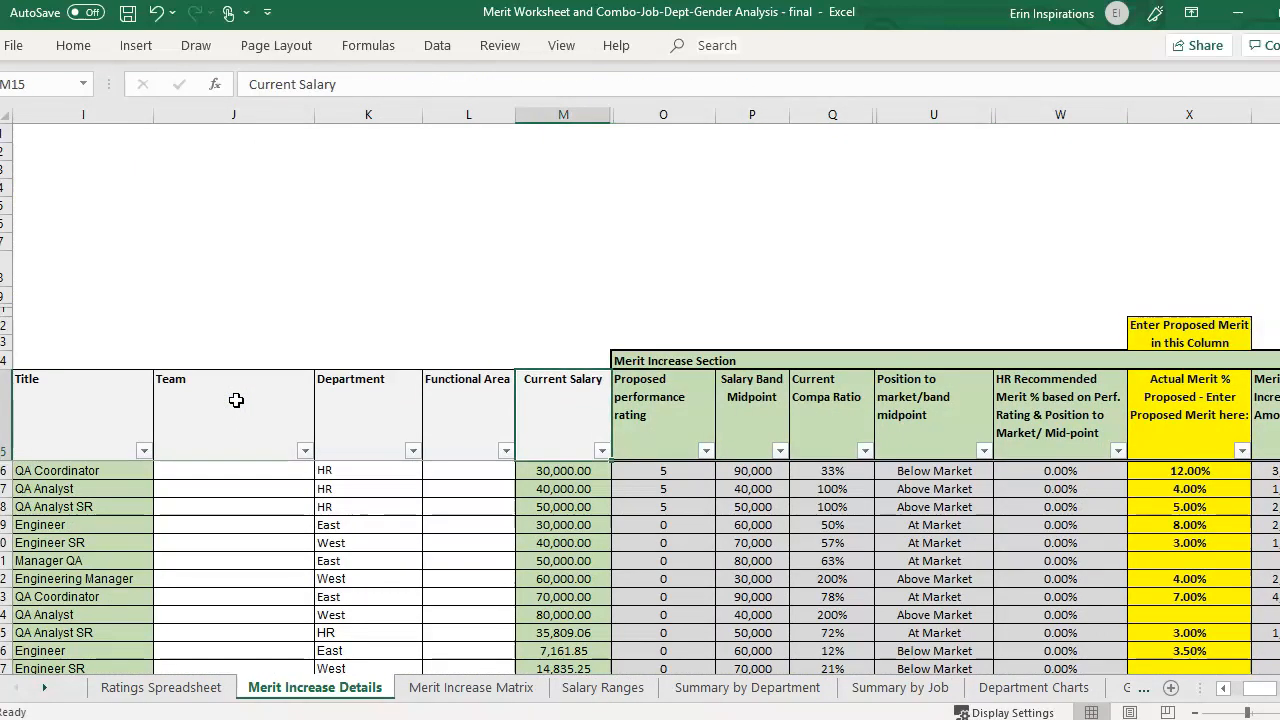
{"action": "key", "text": "Down"}
{"action": "key", "text": "Down"}
{"action": "key", "text": "Right"}
{"action": "key", "text": "Right"}
{"action": "key", "text": "Right"}
{"action": "key", "text": "Right"}
{"action": "key", "text": "Right"}
{"action": "key", "text": "Right"}
{"action": "key", "text": "Right"}
{"action": "key", "text": "Right"}
{"action": "key", "text": "Right"}
{"action": "key", "text": "Right"}
{"action": "key", "text": "Right"}
{"action": "key", "text": "Right"}
{"action": "key", "text": "Right"}
{"action": "key", "text": "Right"}
{"action": "key", "text": "Right"}
{"action": "key", "text": "Right"}
{"action": "key", "text": "Right"}
{"action": "key", "text": "Right"}
{"action": "key", "text": "Right"}
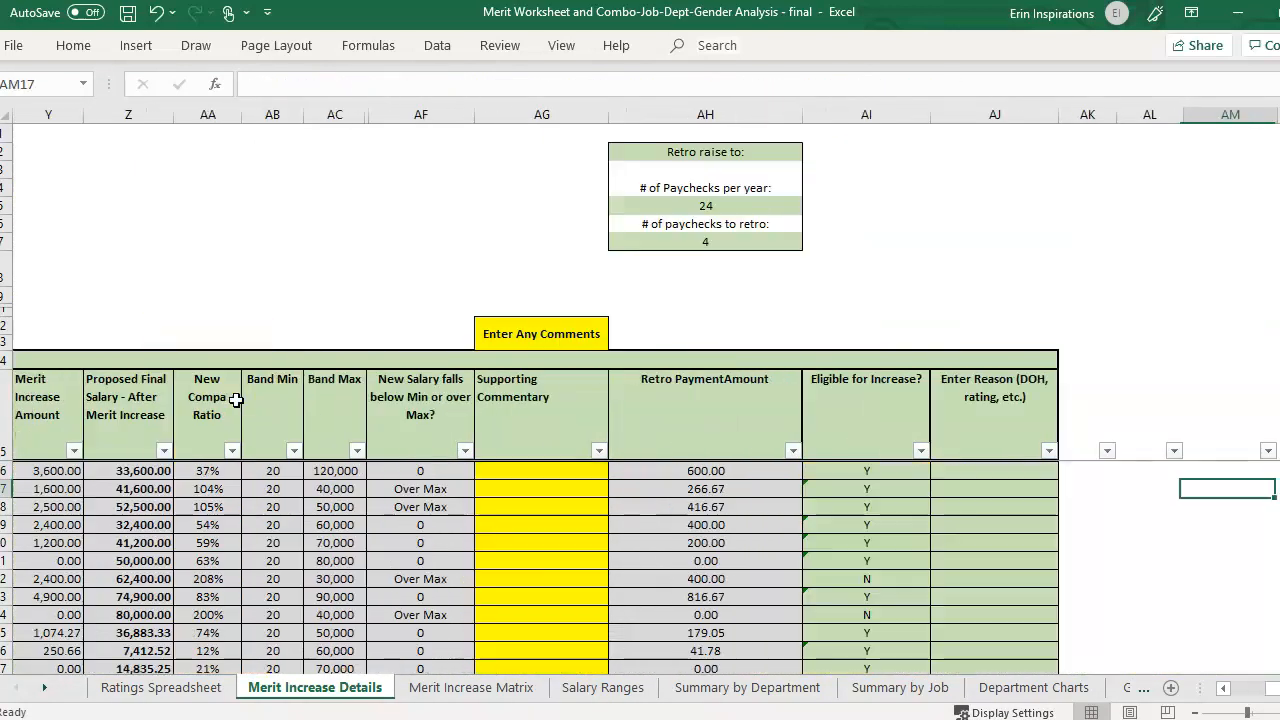
{"action": "key", "text": "Right"}
- Examine the Summary by Department, Summary by Job and Department Charts sheets
{"action": "left_click", "coordinate": [747, 687]}
{"action": "left_click", "coordinate": [897, 687]}
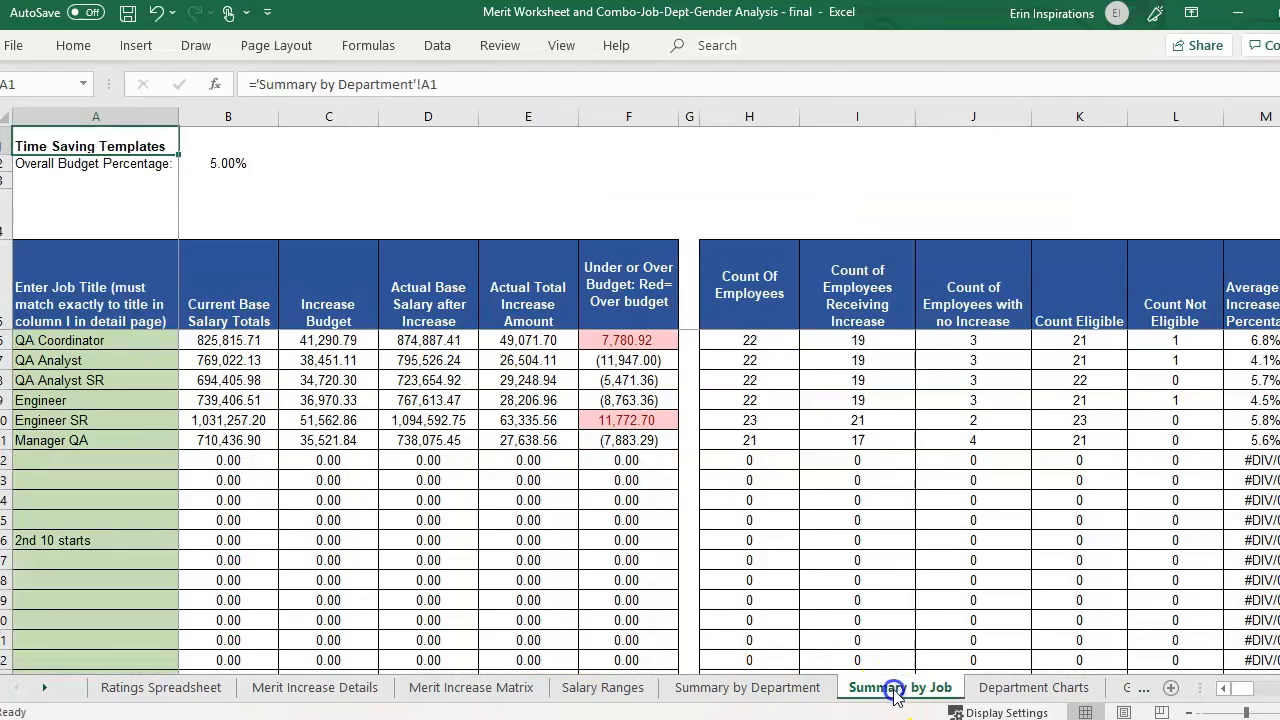
{"action": "left_click", "coordinate": [750, 340]}
{"action": "left_click", "coordinate": [930, 300]}
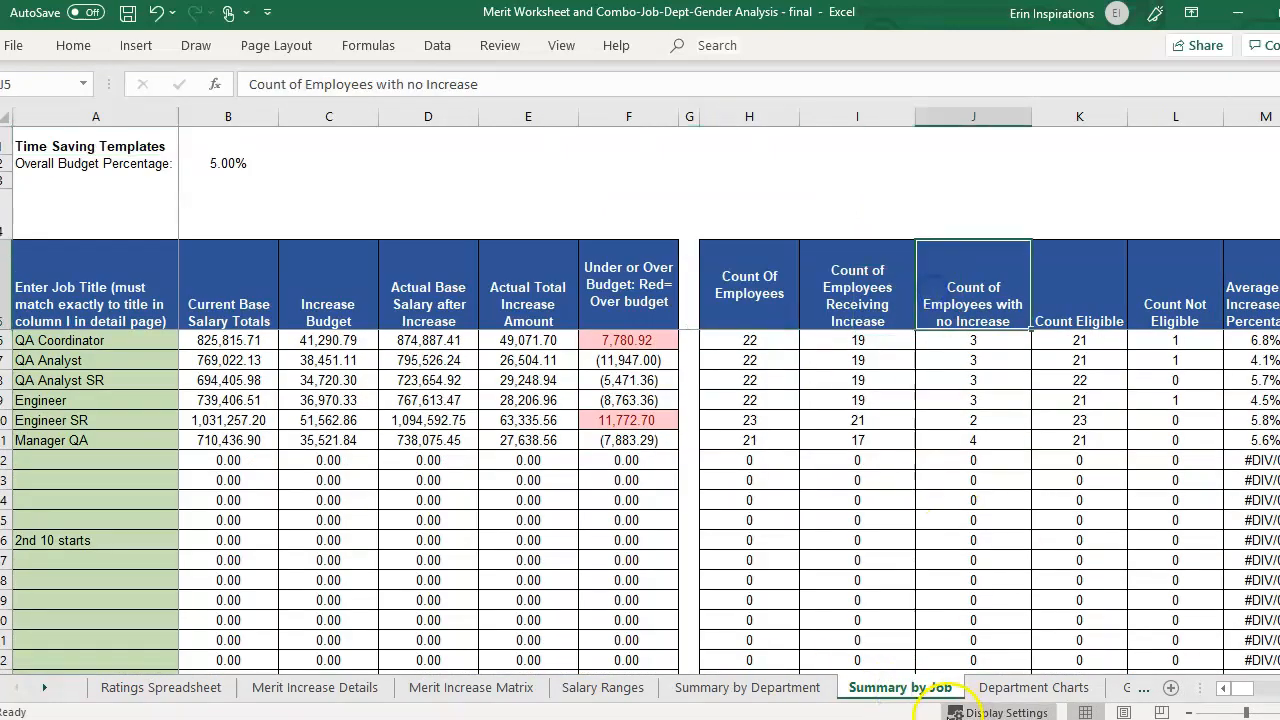
{"action": "left_click", "coordinate": [1025, 687]}
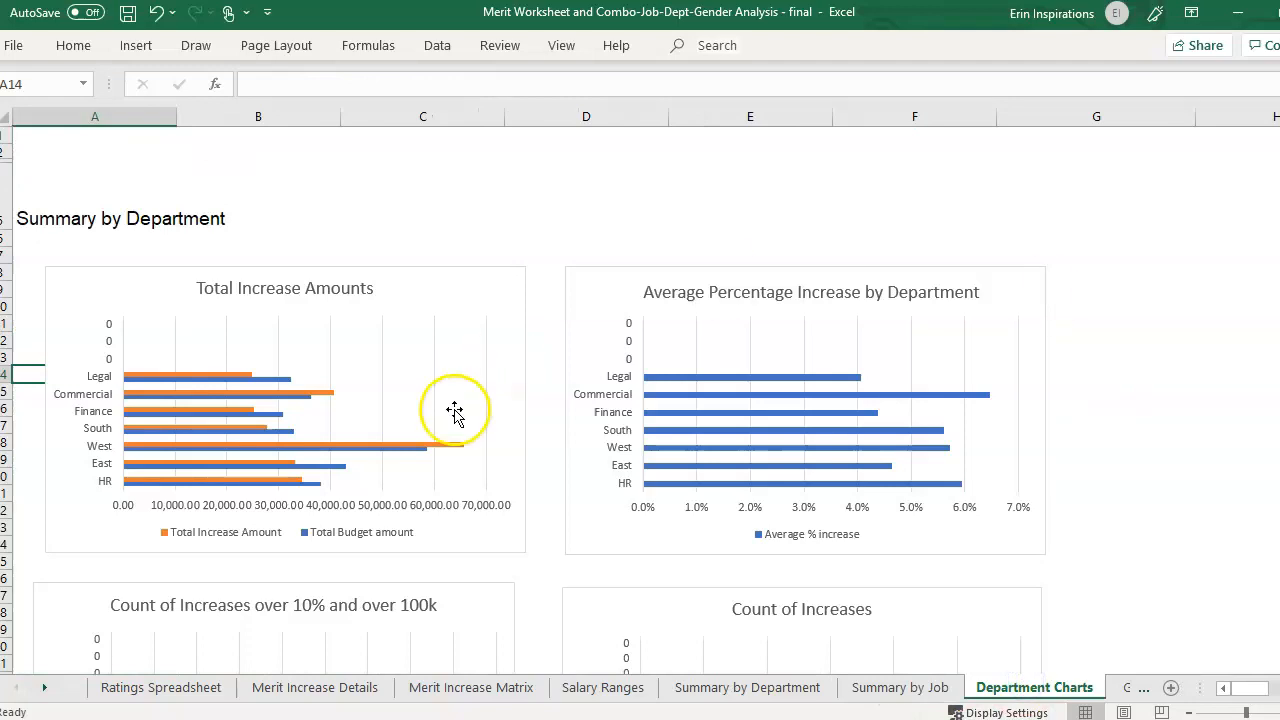
{"action": "scroll", "coordinate": [640, 400], "scroll_direction": "down", "scroll_amount": 13}
{"action": "scroll", "coordinate": [640, 400], "scroll_direction": "up", "scroll_amount": 13}
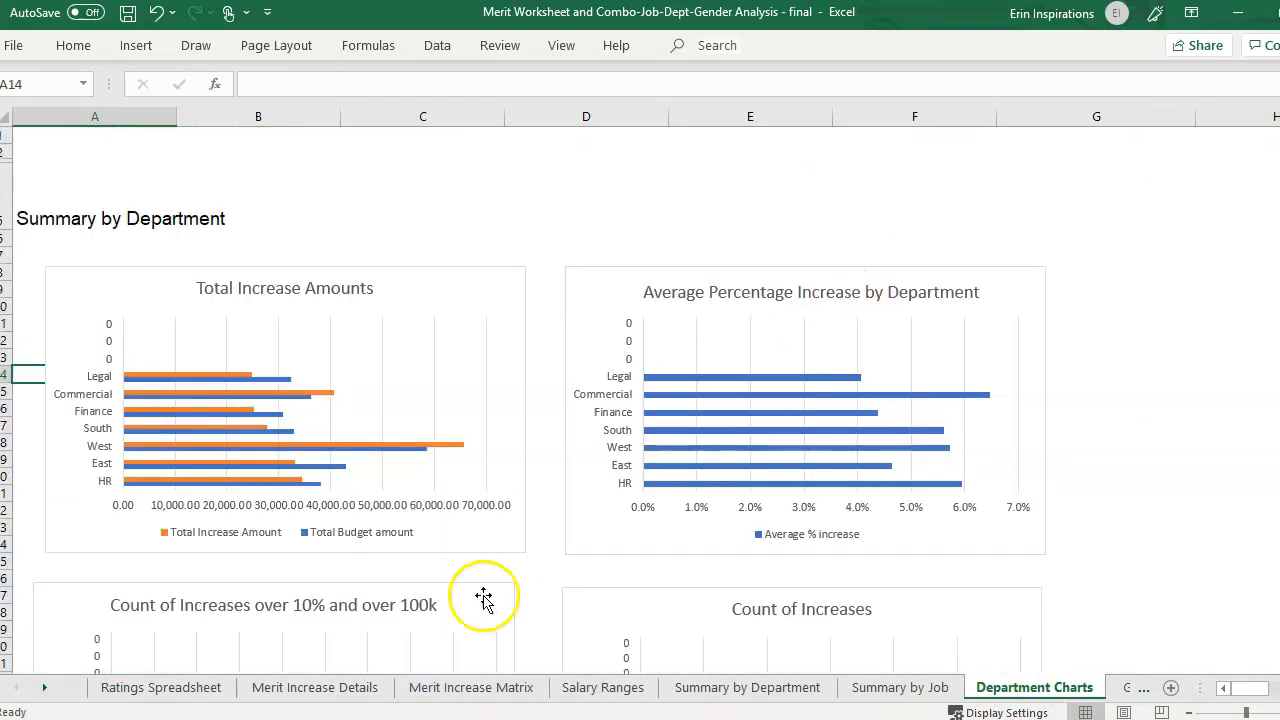
- Select the data range A15:AJ339, including its header row, on the Merit Increase Details sheet
{"action": "left_click", "coordinate": [314, 687]}
{"action": "key", "text": "shift+Right"}
{"action": "key", "text": "shift+Right"}
{"action": "key", "text": "shift+Right"}
{"action": "key", "text": "shift+Right"}
{"action": "key", "text": "shift+Right"}
{"action": "key", "text": "shift+Right"}
{"action": "key", "text": "shift+Right"}
{"action": "key", "text": "shift+Right"}
{"action": "key", "text": "shift+Right"}
{"action": "key", "text": "shift+Right"}
{"action": "key", "text": "shift+Right"}
{"action": "key", "text": "shift+Right"}
{"action": "key", "text": "shift+Right"}
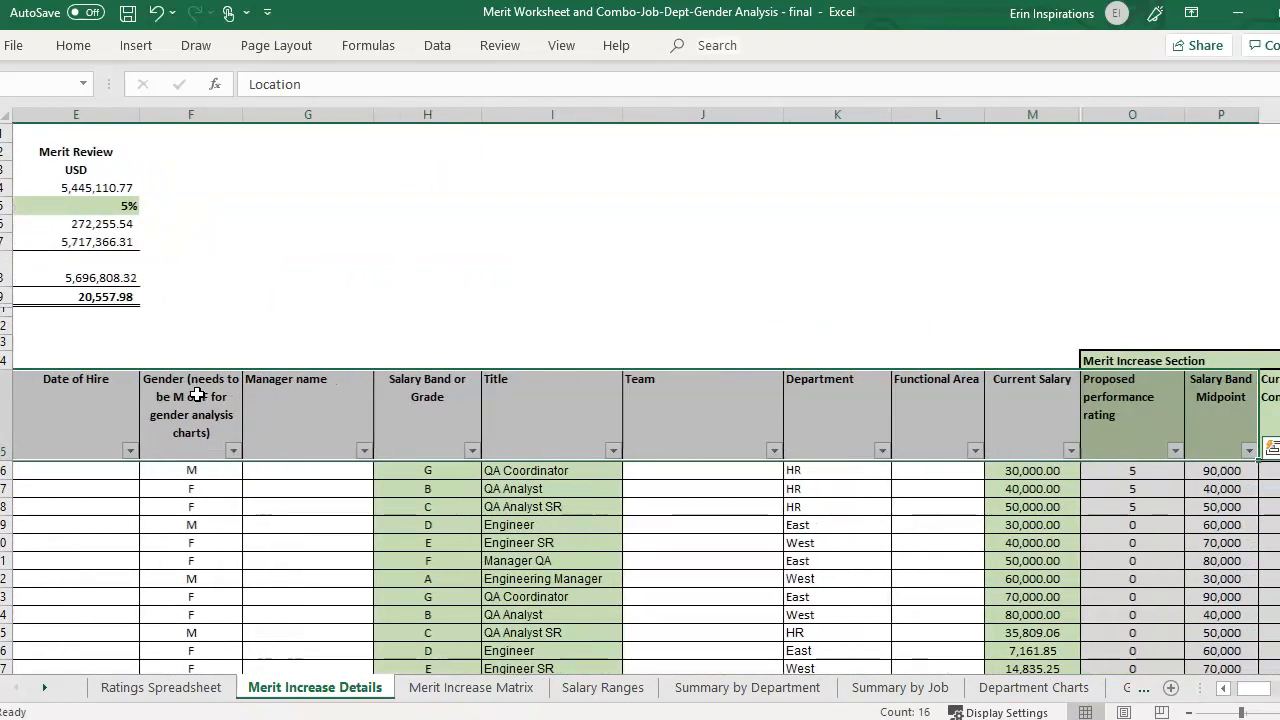
{"action": "key", "text": "shift+Right"}
{"action": "key", "text": "shift+Right"}
{"action": "key", "text": "shift+Right"}
{"action": "key", "text": "shift+Right"}
{"action": "key", "text": "shift+Right"}
{"action": "key", "text": "shift+Right"}
{"action": "key", "text": "shift+Right"}
{"action": "key", "text": "shift+Right"}
{"action": "key", "text": "shift+Right"}
{"action": "key", "text": "shift+Right"}
{"action": "key", "text": "shift+Right"}
{"action": "key", "text": "shift+Right"}
{"action": "key", "text": "shift+Right"}
{"action": "key", "text": "shift+Right"}
{"action": "key", "text": "shift+Right"}
{"action": "key", "text": "shift+Right"}
{"action": "key", "text": "shift+Right"}
{"action": "key", "text": "shift+Right"}
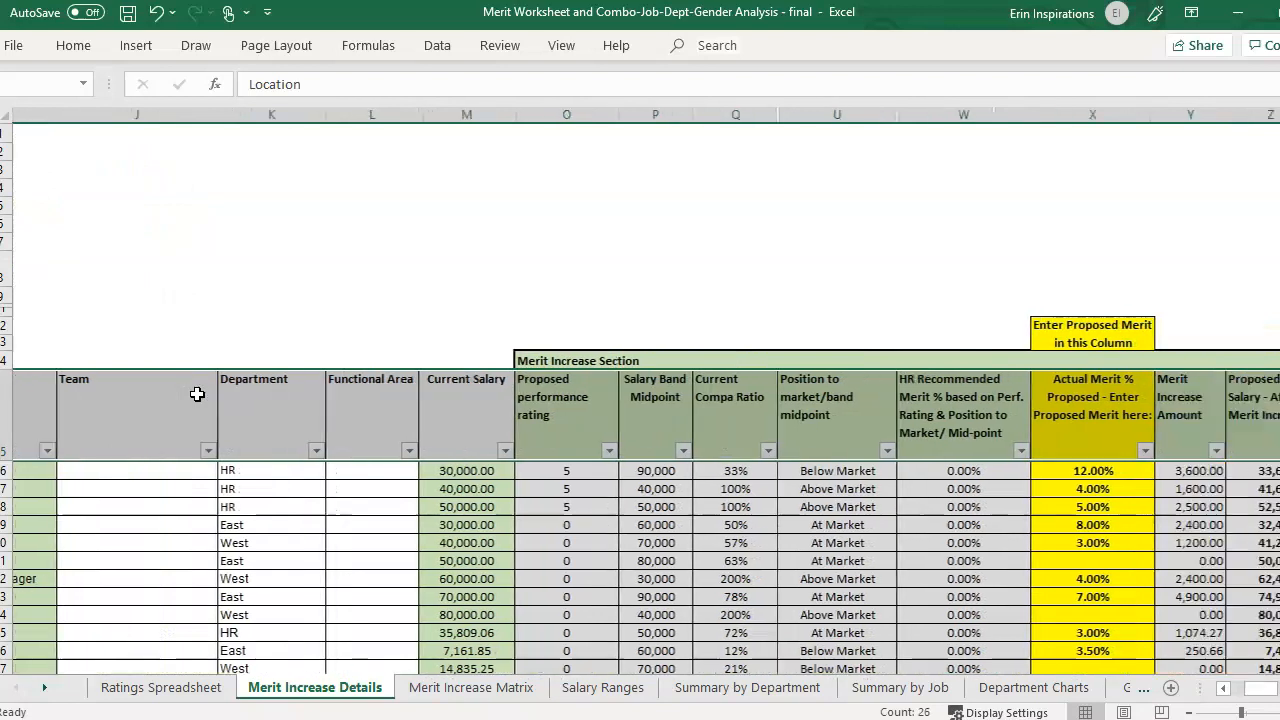
{"action": "key", "text": "shift+Right"}
{"action": "key", "text": "shift+Right"}
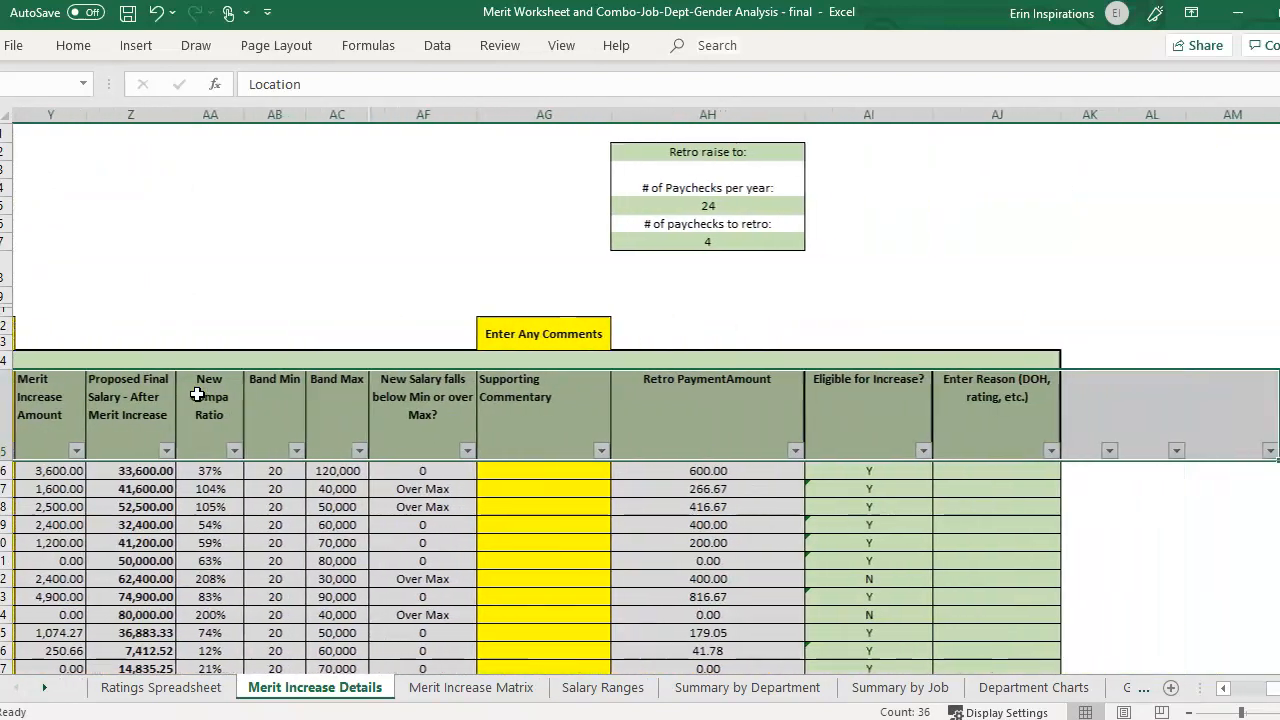
{"action": "key", "text": "shift+Down"}
{"action": "key", "text": "shift+Down"}
{"action": "key", "text": "shift+Down"}
{"action": "key", "text": "shift+Down"}
{"action": "key", "text": "shift+Down"}
{"action": "key", "text": "shift+Down"}
{"action": "key", "text": "shift+Down"}
{"action": "key", "text": "shift+Down"}
{"action": "key", "text": "shift+Down"}
{"action": "key", "text": "shift+Down"}
{"action": "key", "text": "shift+Down"}
{"action": "key", "text": "shift+Down"}
{"action": "key", "text": "shift+Down"}
{"action": "key", "text": "shift+Down"}
{"action": "key", "text": "shift+Down"}
{"action": "key", "text": "shift+Down"}
{"action": "key", "text": "shift+Down"}
{"action": "key", "text": "shift+Down"}
{"action": "key", "text": "shift+Down"}
{"action": "key", "text": "shift+Down"}
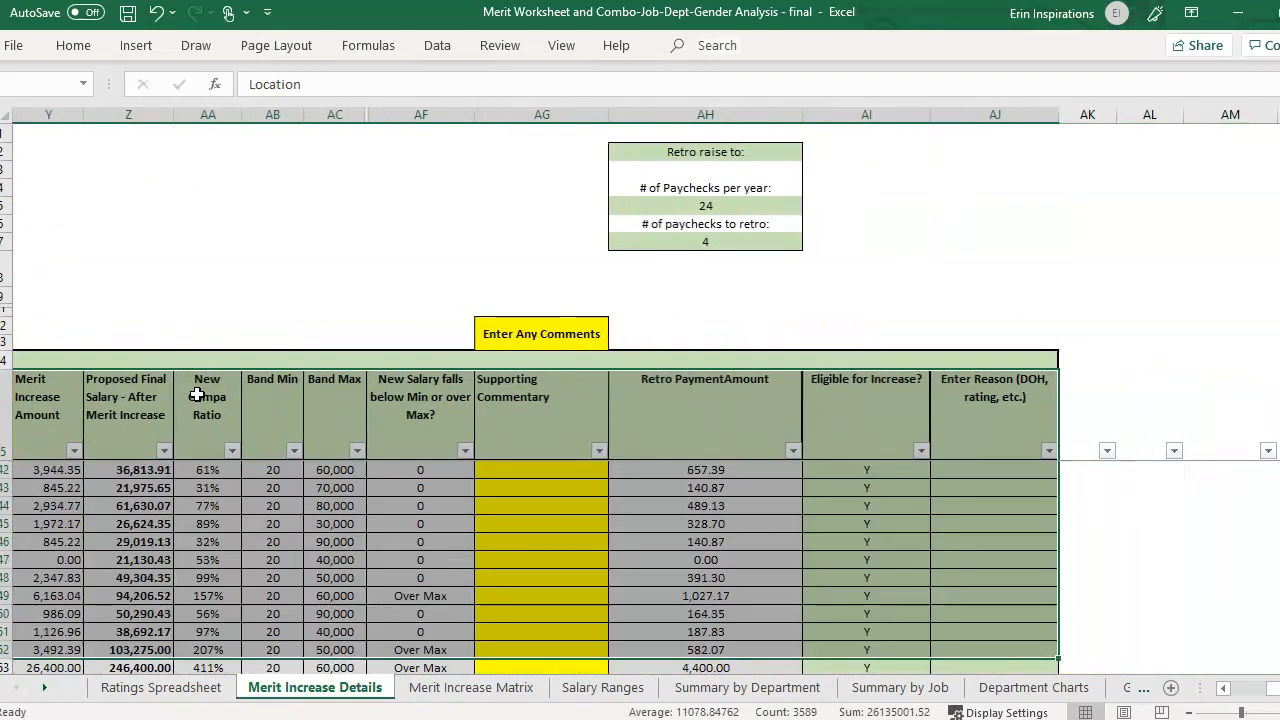
{"action": "key", "text": "shift+Down"}
{"action": "key", "text": "shift+Down"}
{"action": "key", "text": "shift+Down"}
{"action": "key", "text": "shift+Down"}
{"action": "key", "text": "shift+Down"}
{"action": "key", "text": "shift+Down"}
{"action": "key", "text": "shift+Down"}
{"action": "key", "text": "shift+Down"}
{"action": "key", "text": "shift+Down"}
{"action": "key", "text": "shift+Down"}
{"action": "key", "text": "shift+Down"}
{"action": "key", "text": "shift+Down"}
{"action": "key", "text": "shift+Down"}
{"action": "key", "text": "shift+Down"}
{"action": "key", "text": "shift+Down"}
{"action": "key", "text": "shift+Down"}
{"action": "key", "text": "shift+Down"}
{"action": "key", "text": "shift+Down"}
{"action": "key", "text": "shift+Down"}
{"action": "key", "text": "shift+Down"}
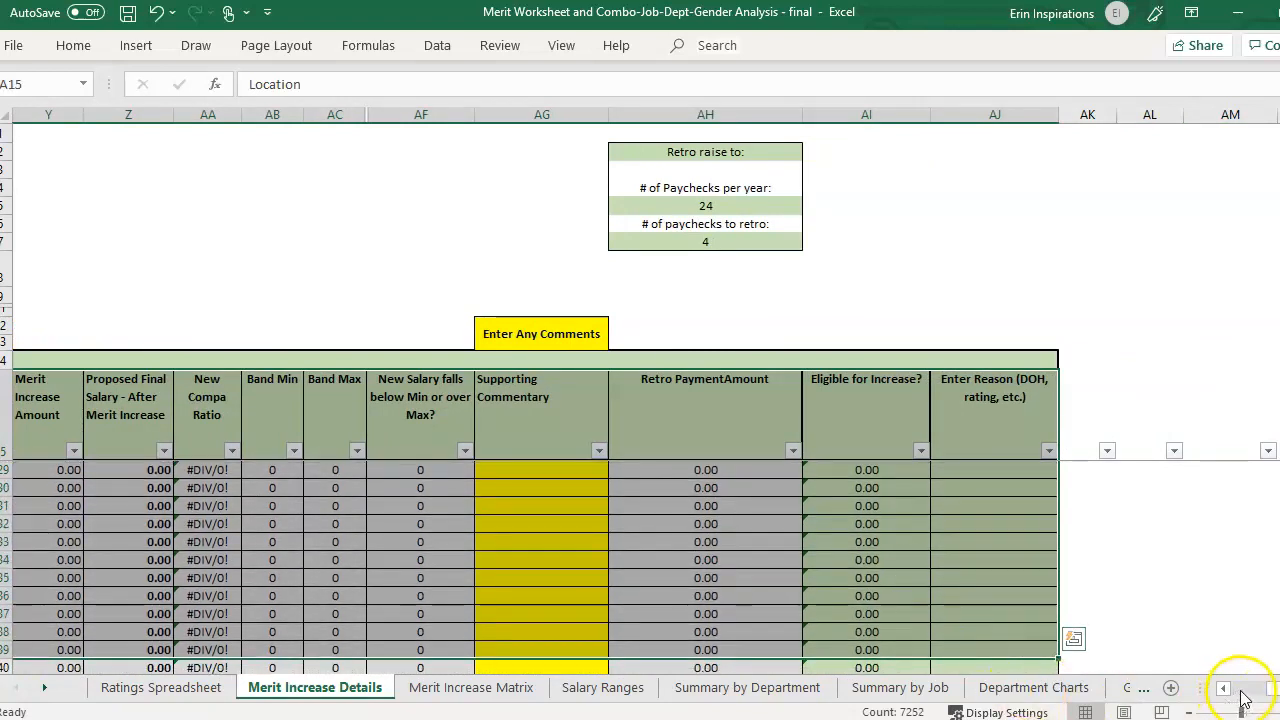
- Create a PivotTable on a new worksheet from the range A15:AJ339 of the Merit Increase Details sheet
{"action": "left_click_drag", "start_coordinate": [1243, 700], "coordinate": [1230, 700]}
{"action": "left_click", "coordinate": [441, 50]}
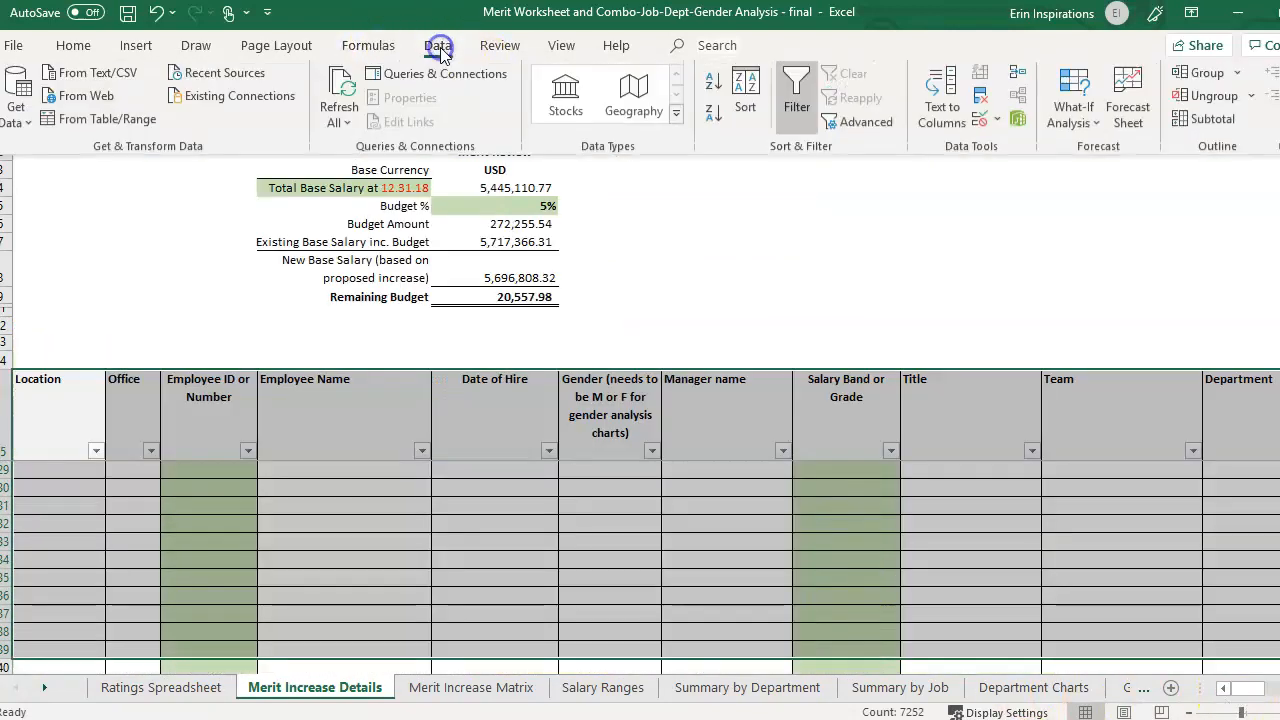
{"action": "left_click", "coordinate": [137, 47]}
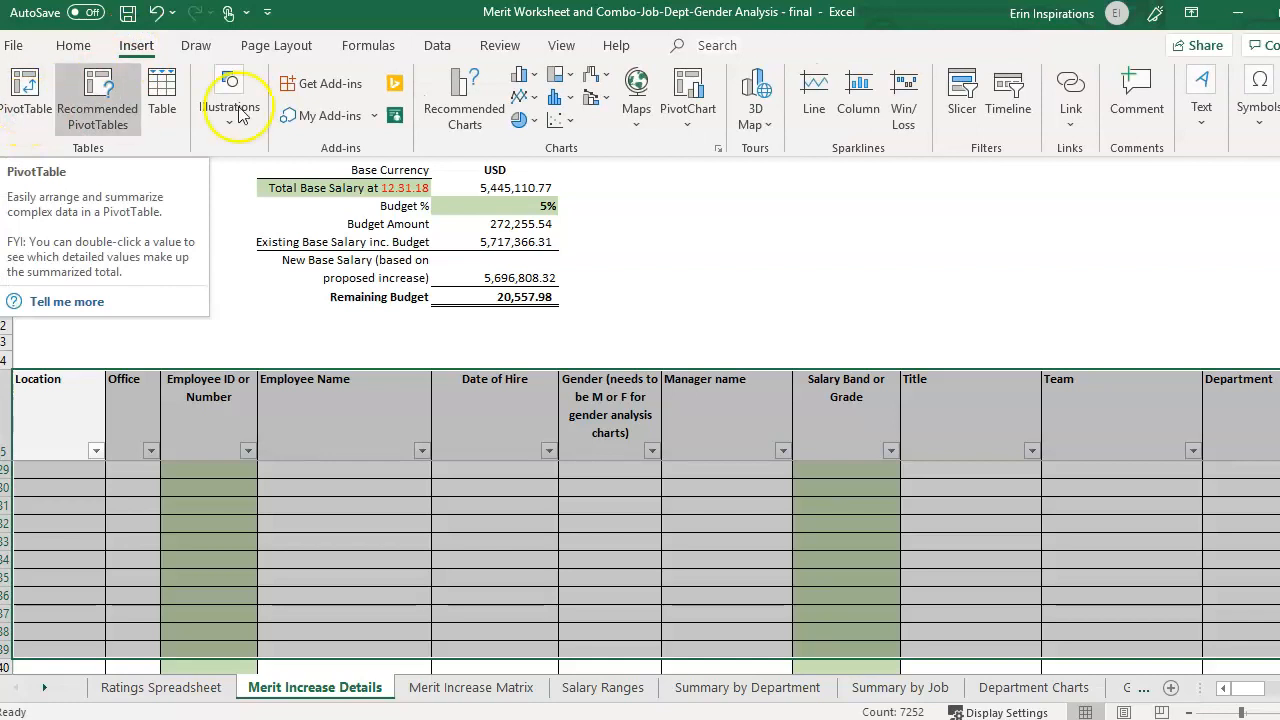
{"action": "left_click", "coordinate": [695, 122]}
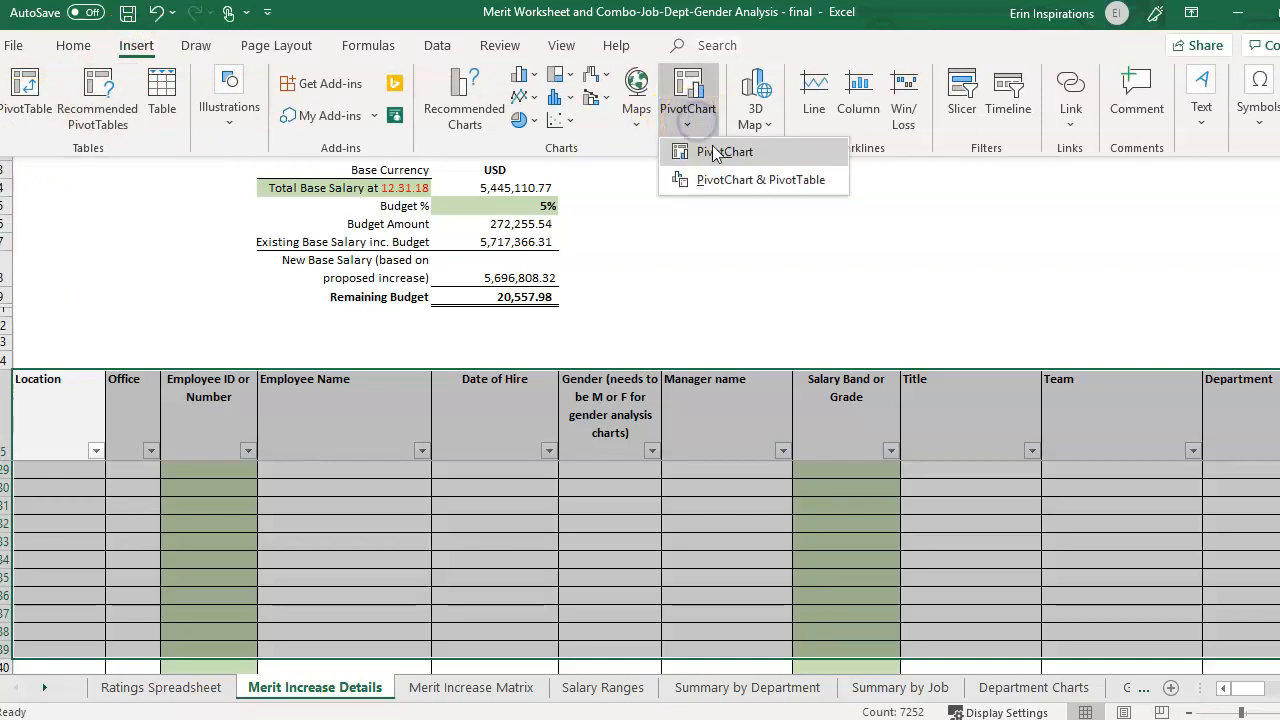
{"action": "left_click", "coordinate": [740, 180]}
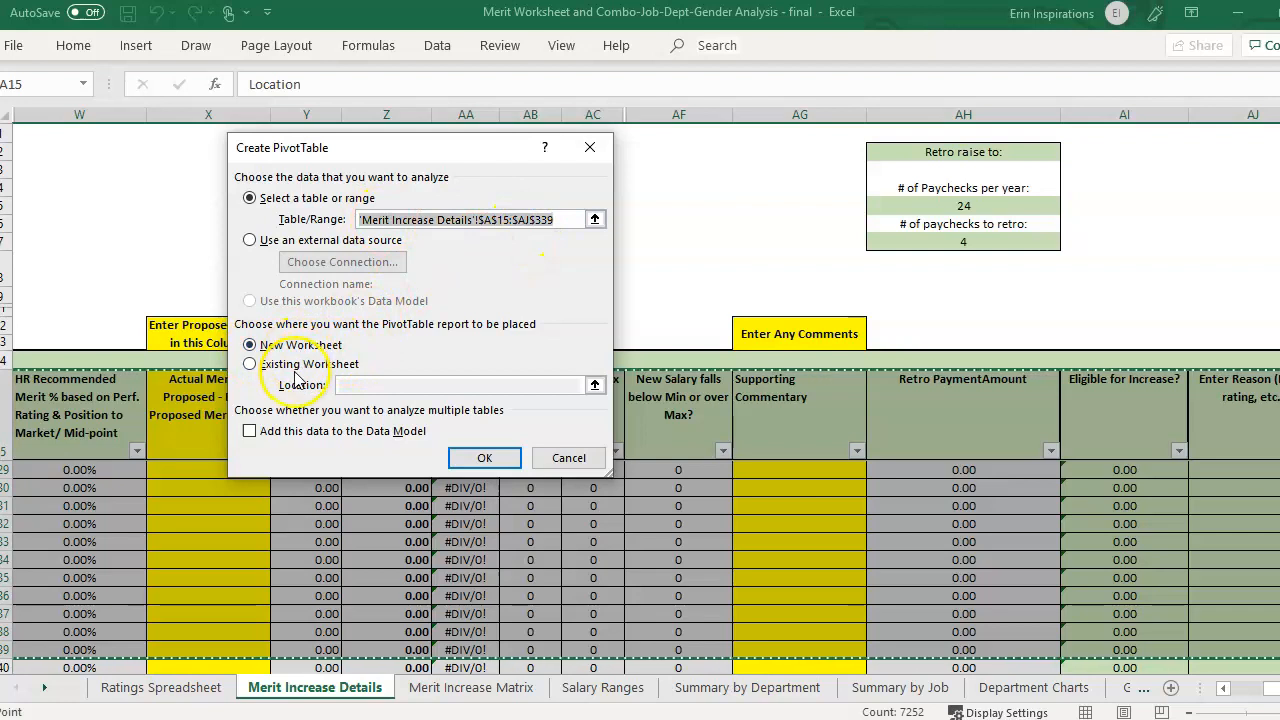
{"action": "left_click", "coordinate": [508, 457]}
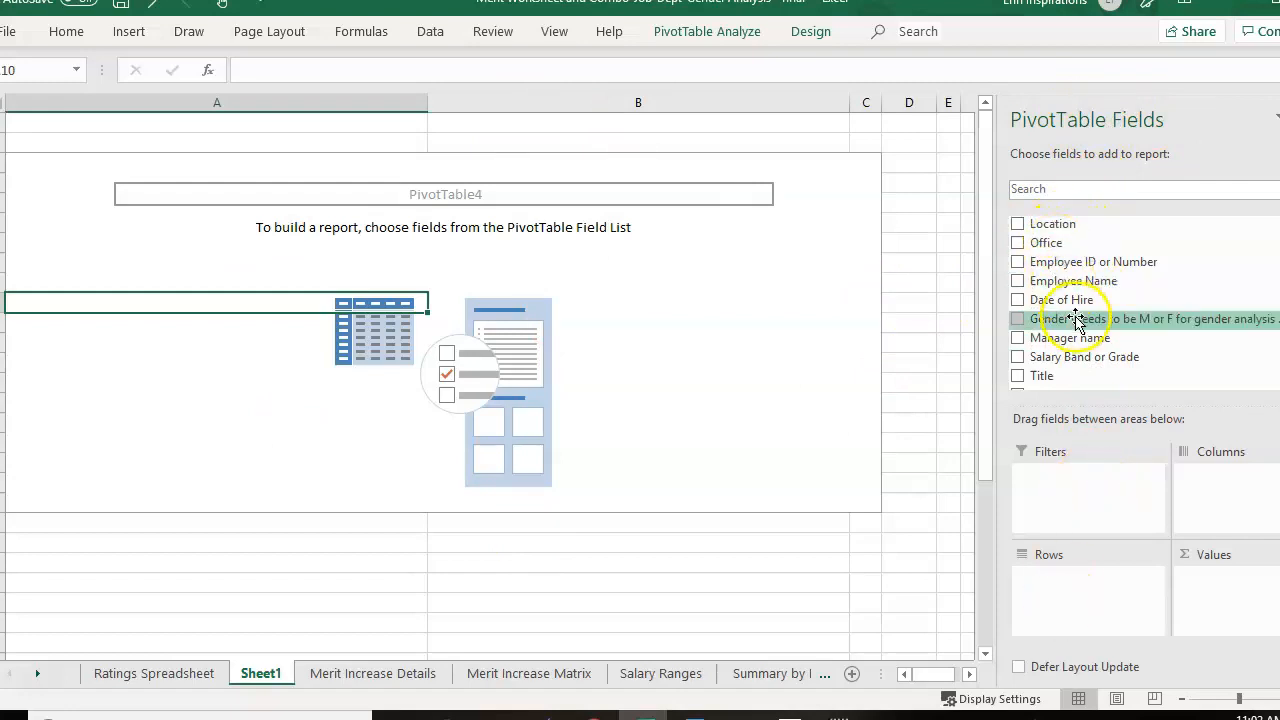
- Lay out the PivotTable with Salary Band or Grade as the rows and Department as the columns
{"action": "scroll", "coordinate": [1140, 300], "scroll_direction": "down", "scroll_amount": 12}
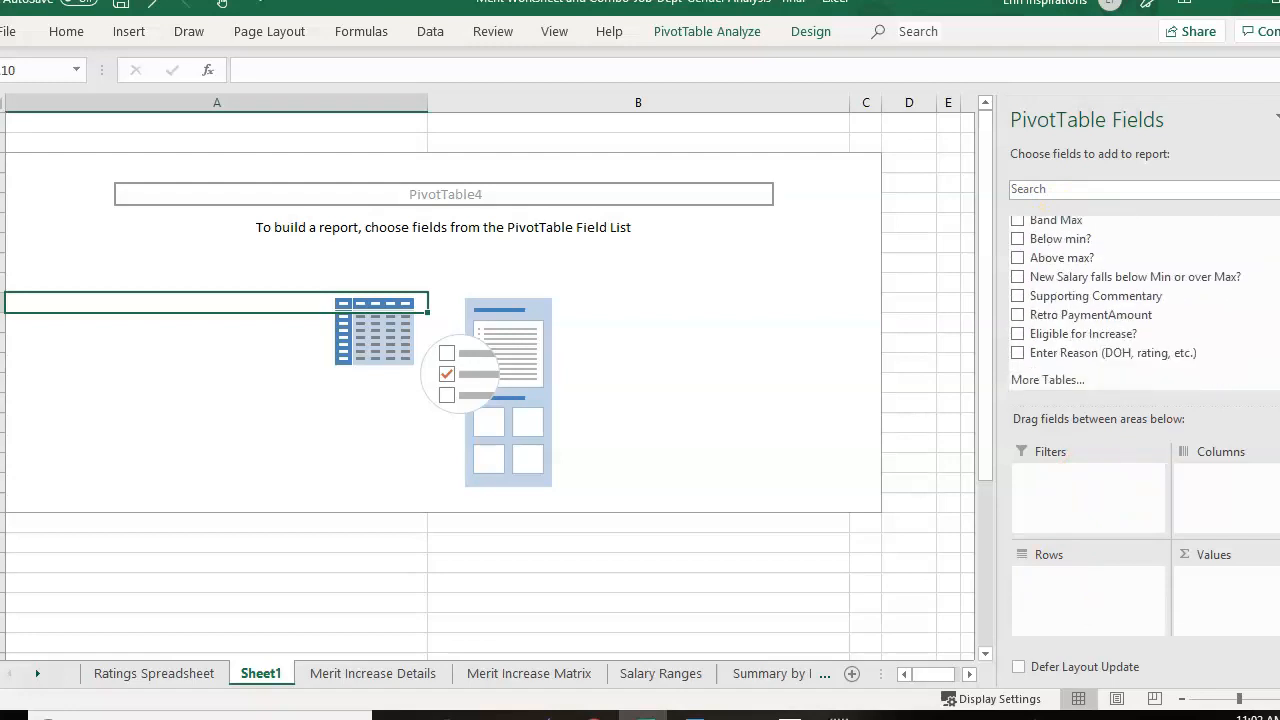
{"action": "scroll", "coordinate": [1140, 300], "scroll_direction": "up", "scroll_amount": 12}
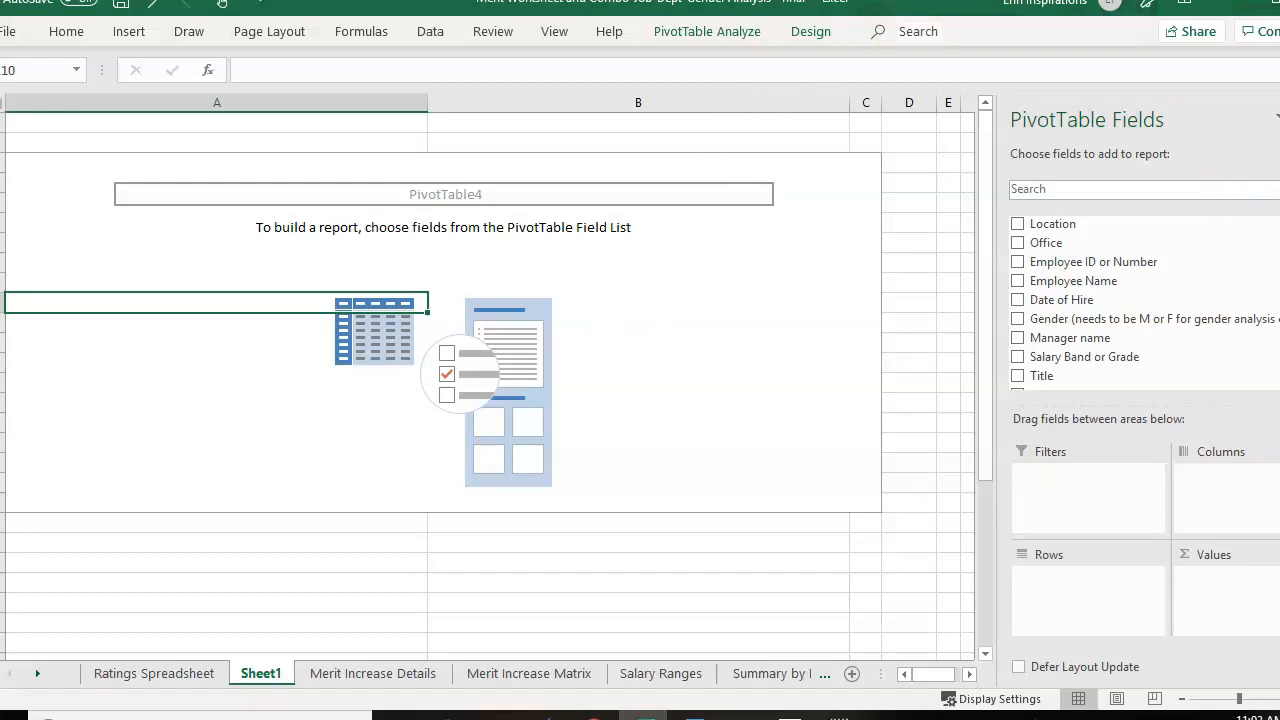
{"action": "scroll", "coordinate": [1144, 303], "scroll_direction": "down", "scroll_amount": 1}
{"action": "left_click_drag", "start_coordinate": [1104, 351], "coordinate": [1102, 350]}
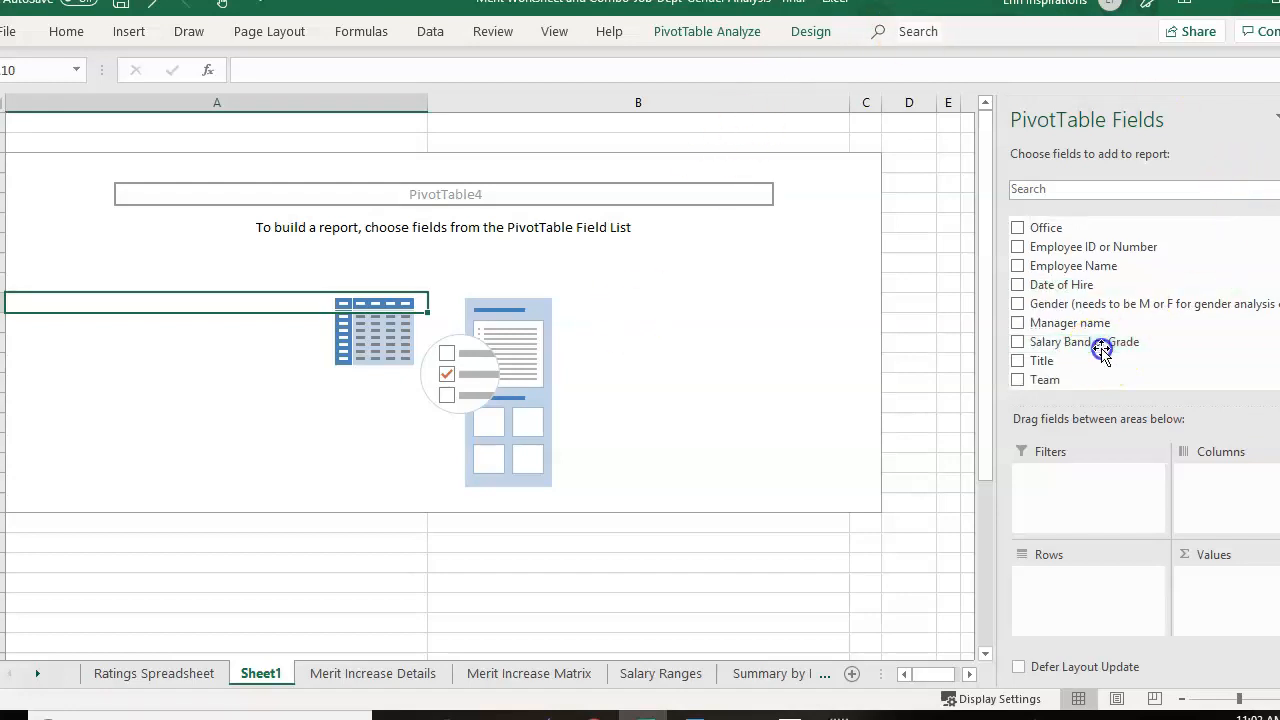
{"action": "scroll", "coordinate": [1137, 356], "scroll_direction": "down", "scroll_amount": 1}
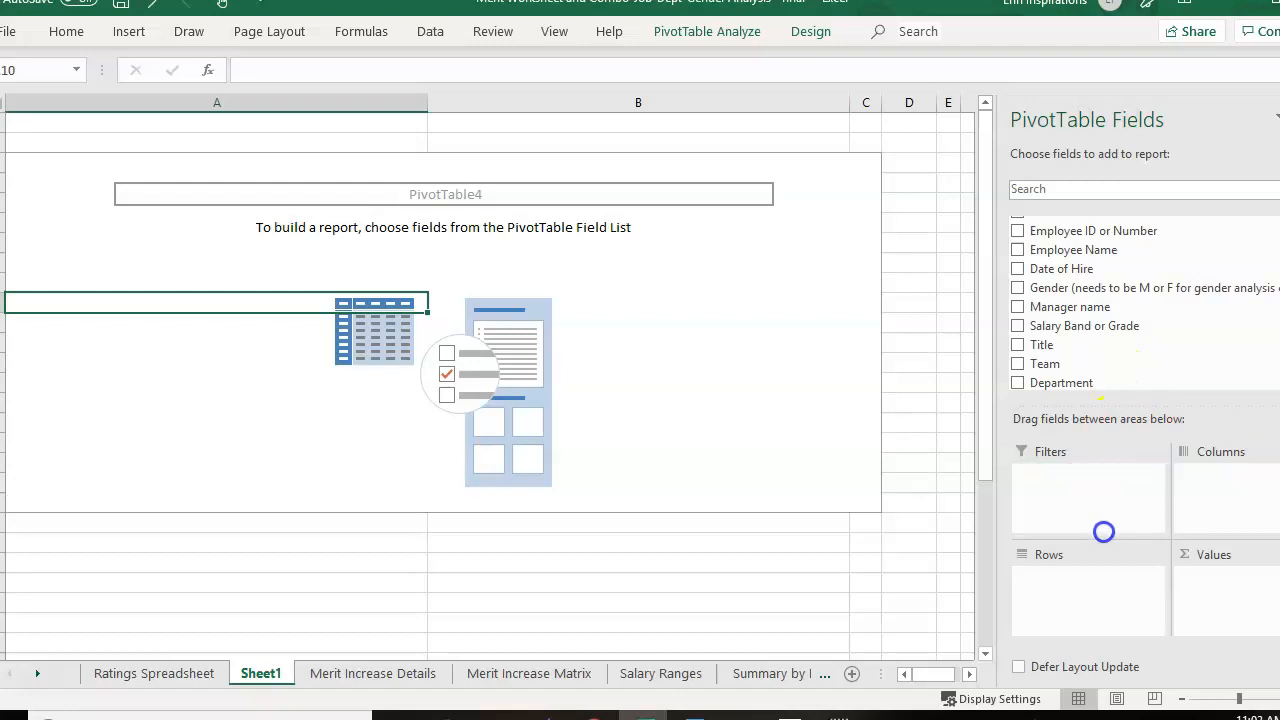
{"action": "left_click_drag", "start_coordinate": [1100, 587], "coordinate": [1101, 589]}
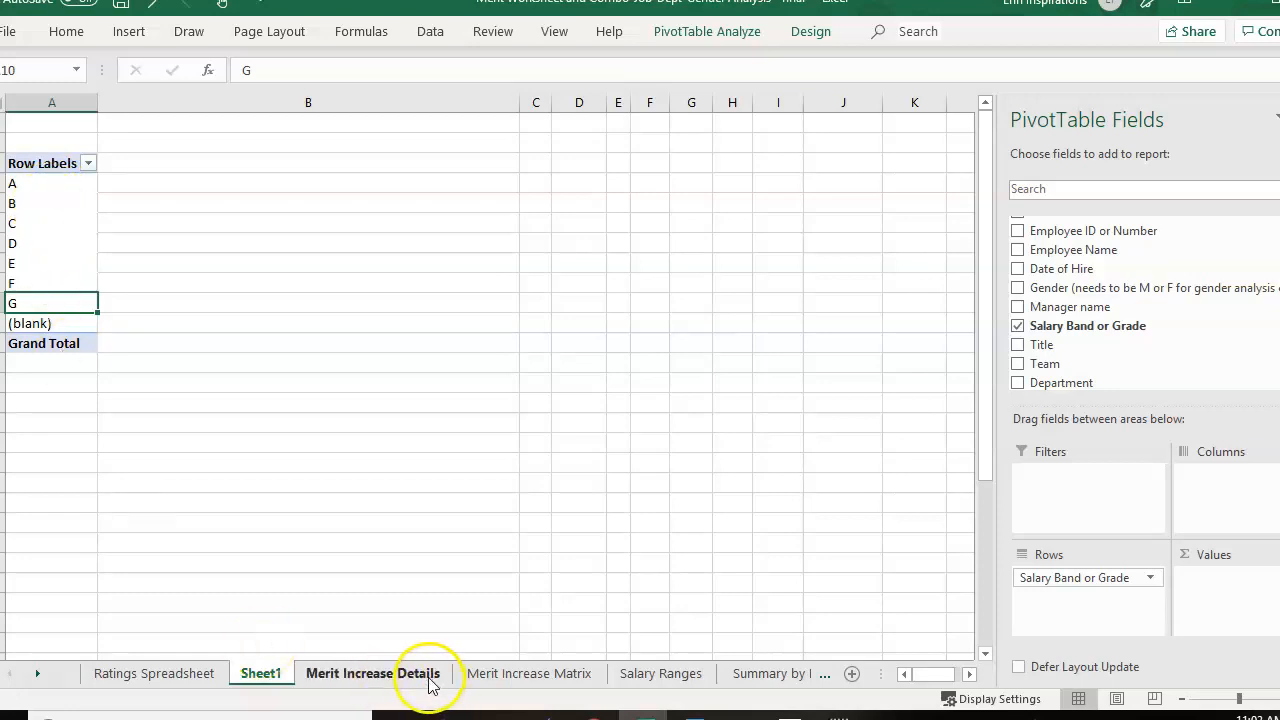
{"action": "scroll", "coordinate": [1150, 290], "scroll_direction": "down", "scroll_amount": 3}
{"action": "left_click_drag", "start_coordinate": [1072, 298], "coordinate": [1209, 474]}
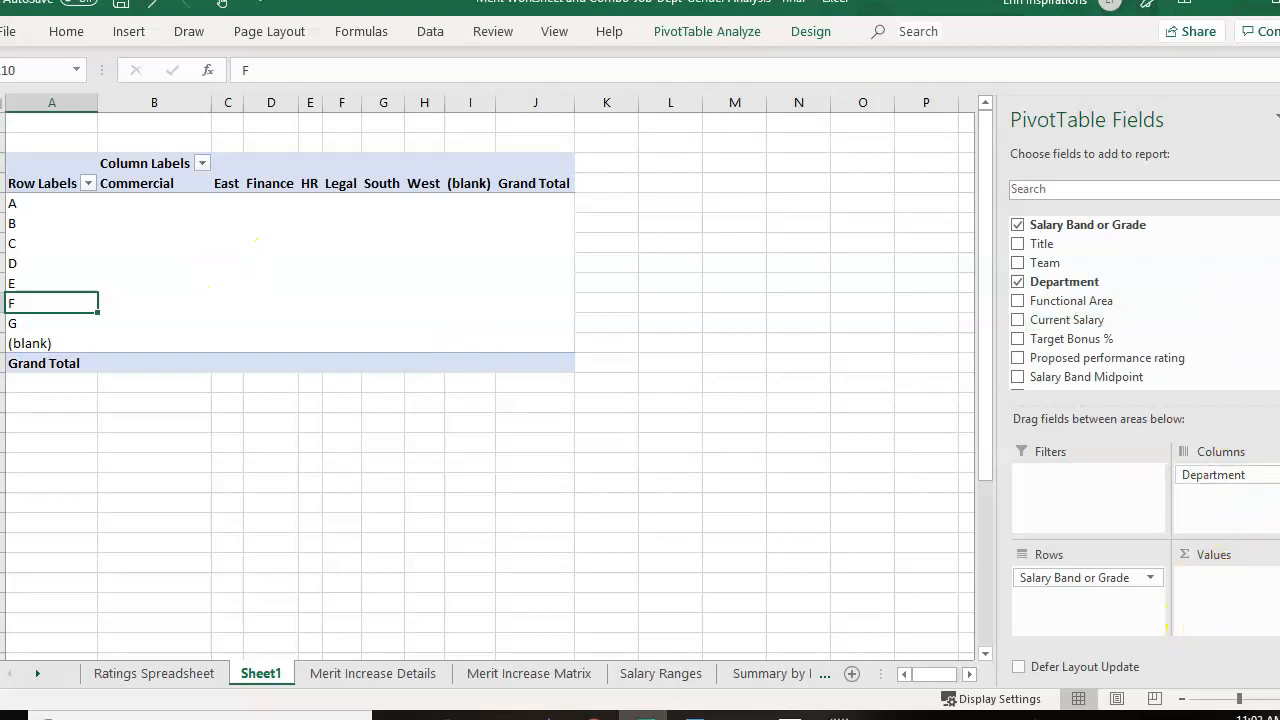
- Add the Employee ID or Number field to the PivotTable's values
{"action": "scroll", "coordinate": [1100, 300], "scroll_direction": "down", "scroll_amount": 3}
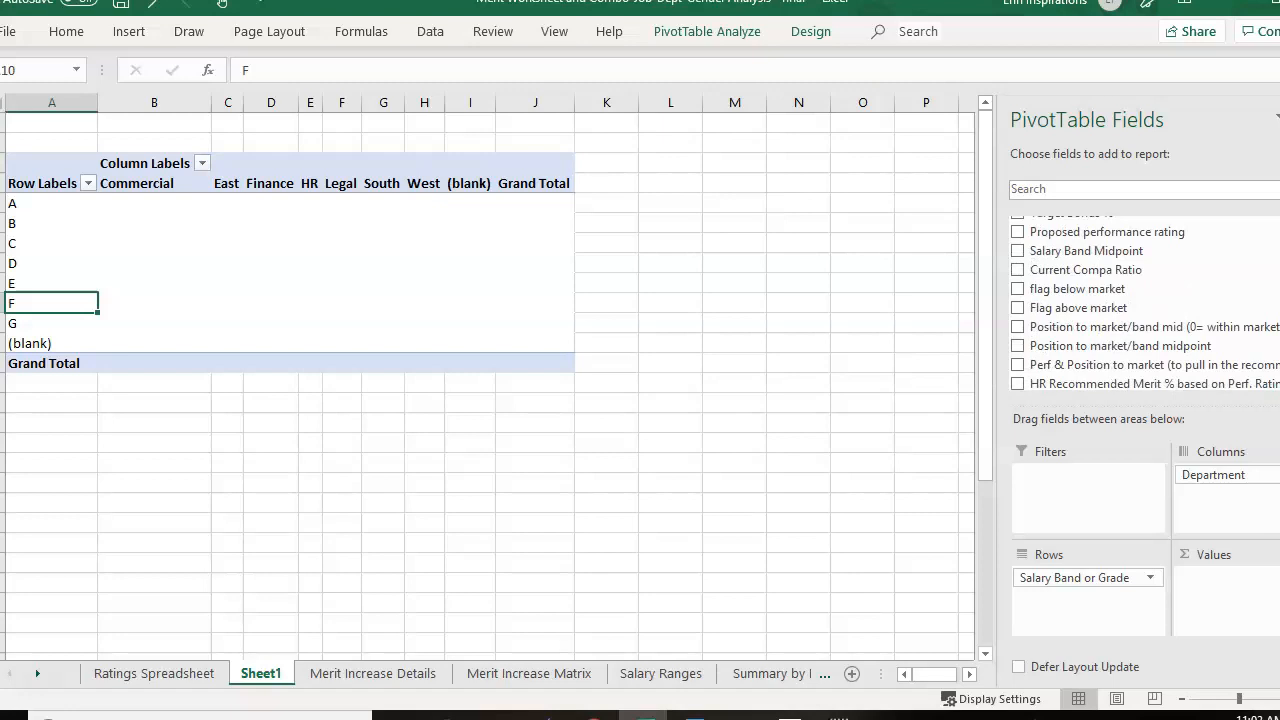
{"action": "scroll", "coordinate": [1140, 300], "scroll_direction": "up", "scroll_amount": 5}
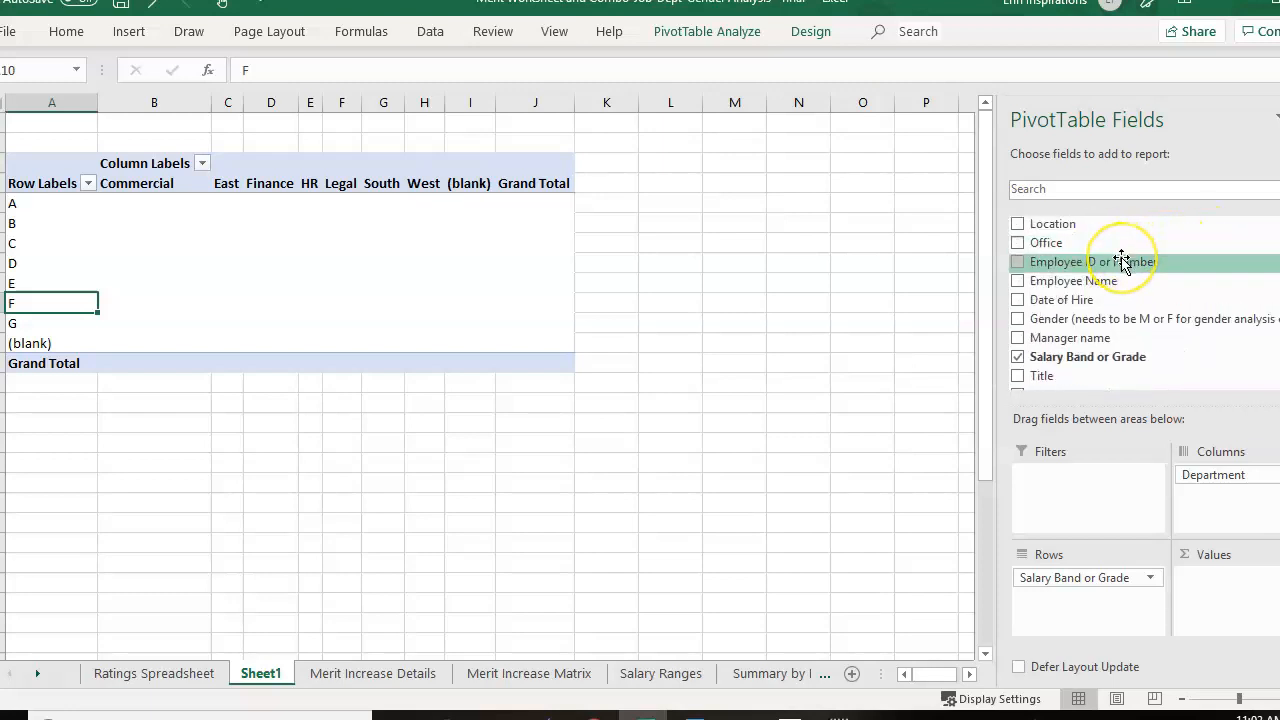
{"action": "left_click_drag", "start_coordinate": [1122, 262], "coordinate": [1201, 519]}
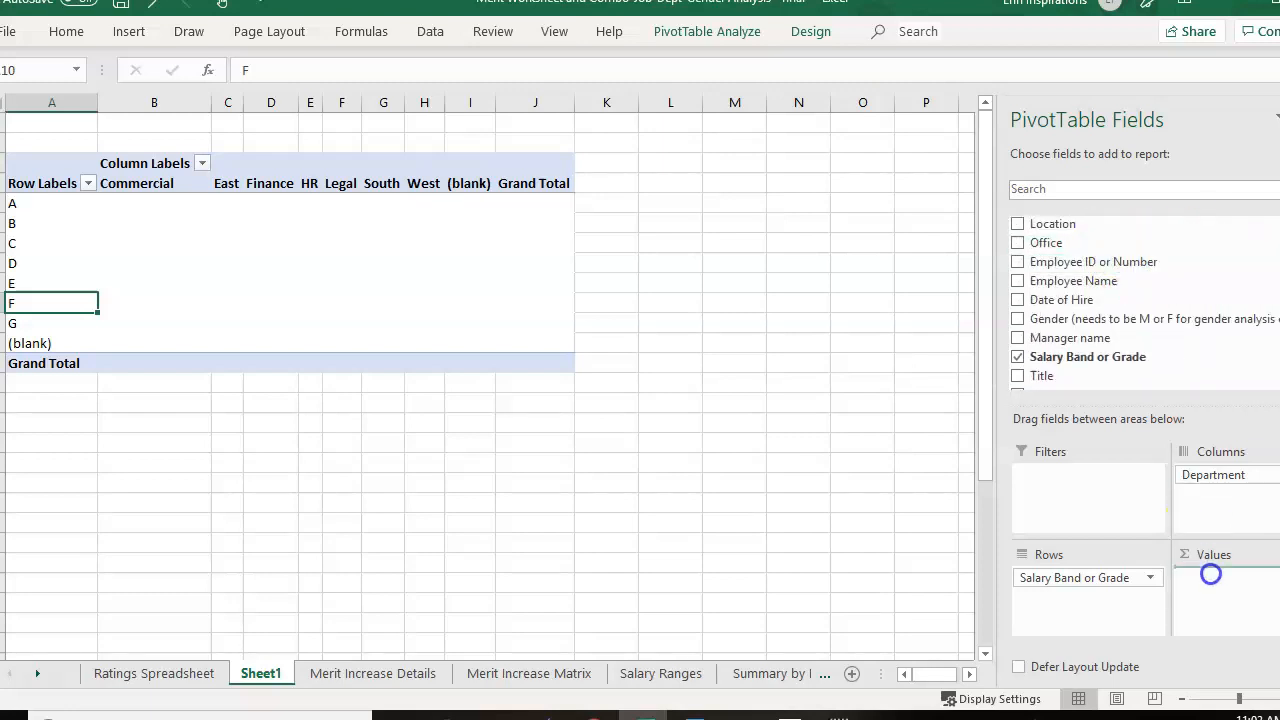
{"action": "left_click_drag", "start_coordinate": [1210, 574], "coordinate": [1214, 578]}
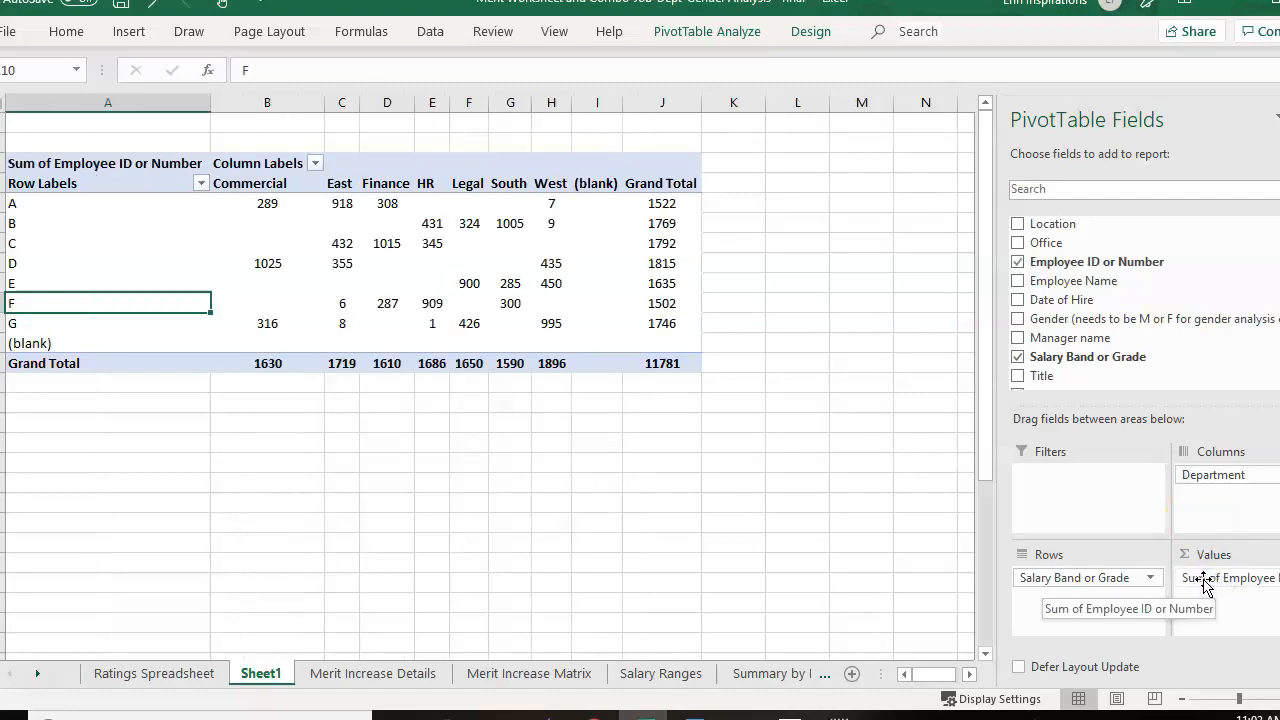
- Summarize the Employee ID or Number values by Count
{"action": "left_click", "coordinate": [1208, 581]}
{"action": "left_click", "coordinate": [1209, 583]}
{"action": "left_click", "coordinate": [1209, 584]}
{"action": "left_click", "coordinate": [1210, 582]}
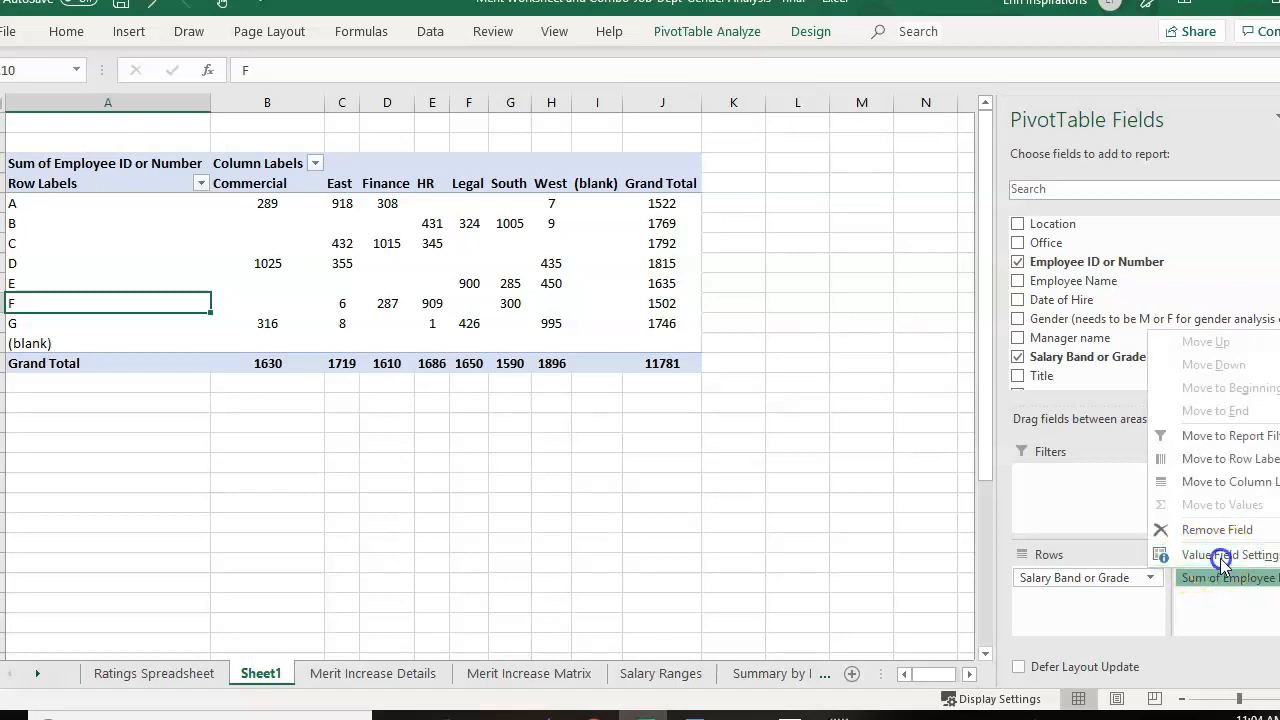
{"action": "left_click", "coordinate": [1222, 556]}
{"action": "left_click", "coordinate": [164, 326]}
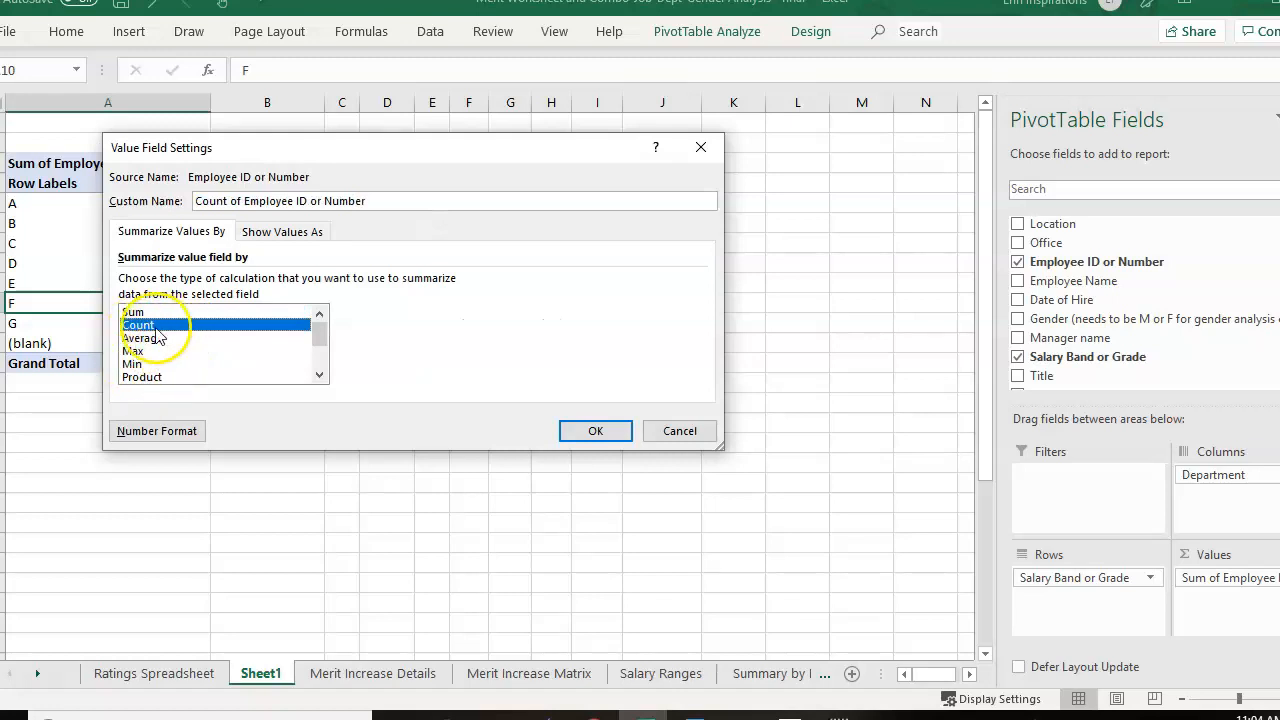
{"action": "left_click", "coordinate": [596, 431]}
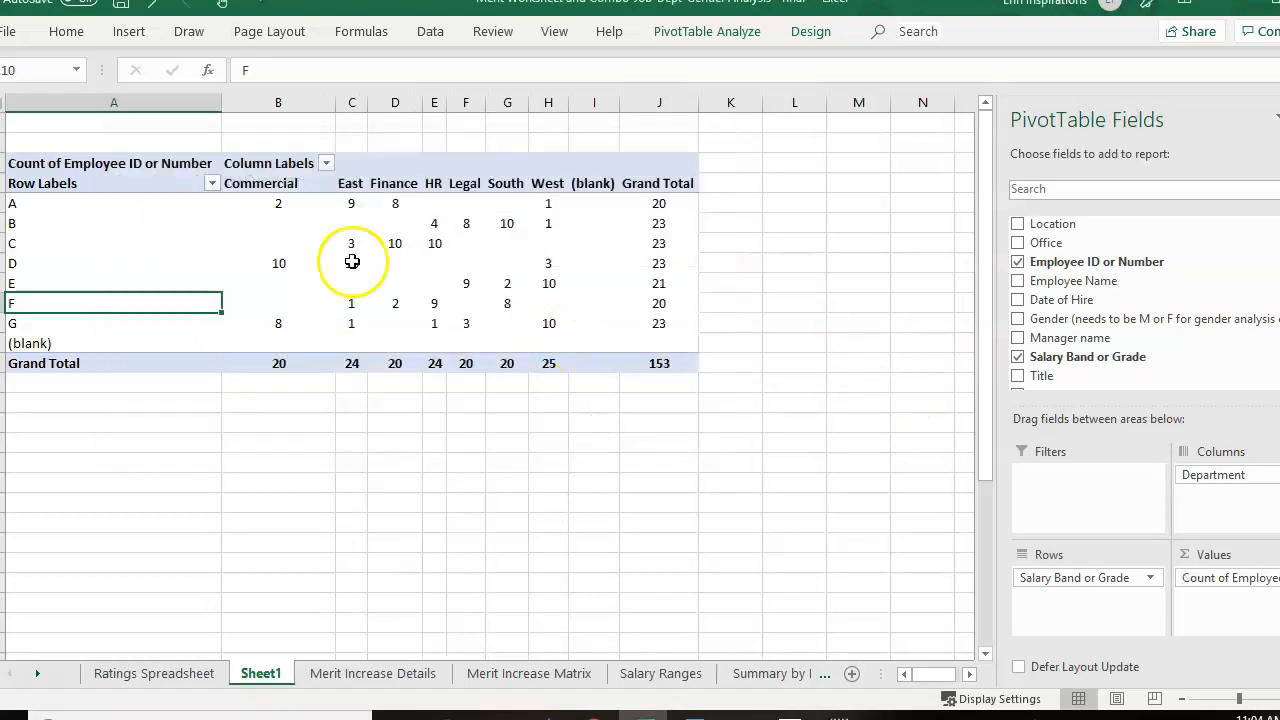
- Rename the PivotTable's Row Labels header to "Salary Band"
{"action": "left_click", "coordinate": [276, 203]}
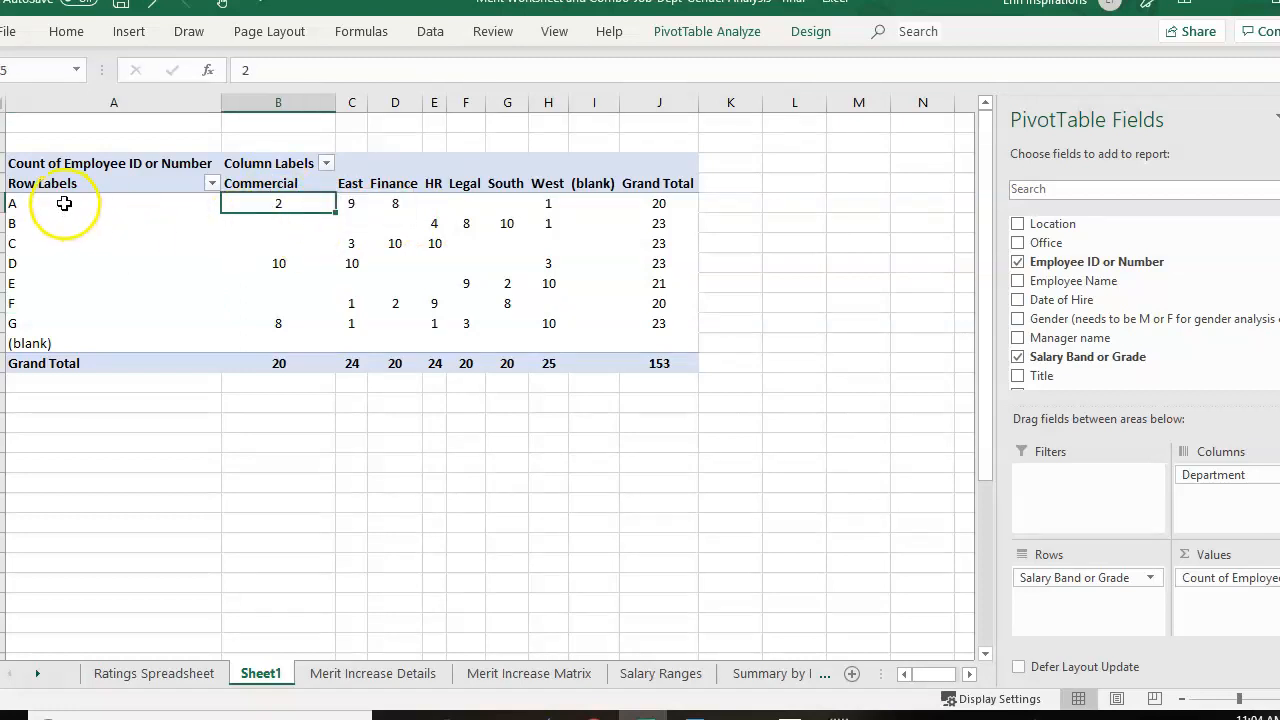
{"action": "left_click", "coordinate": [142, 186]}
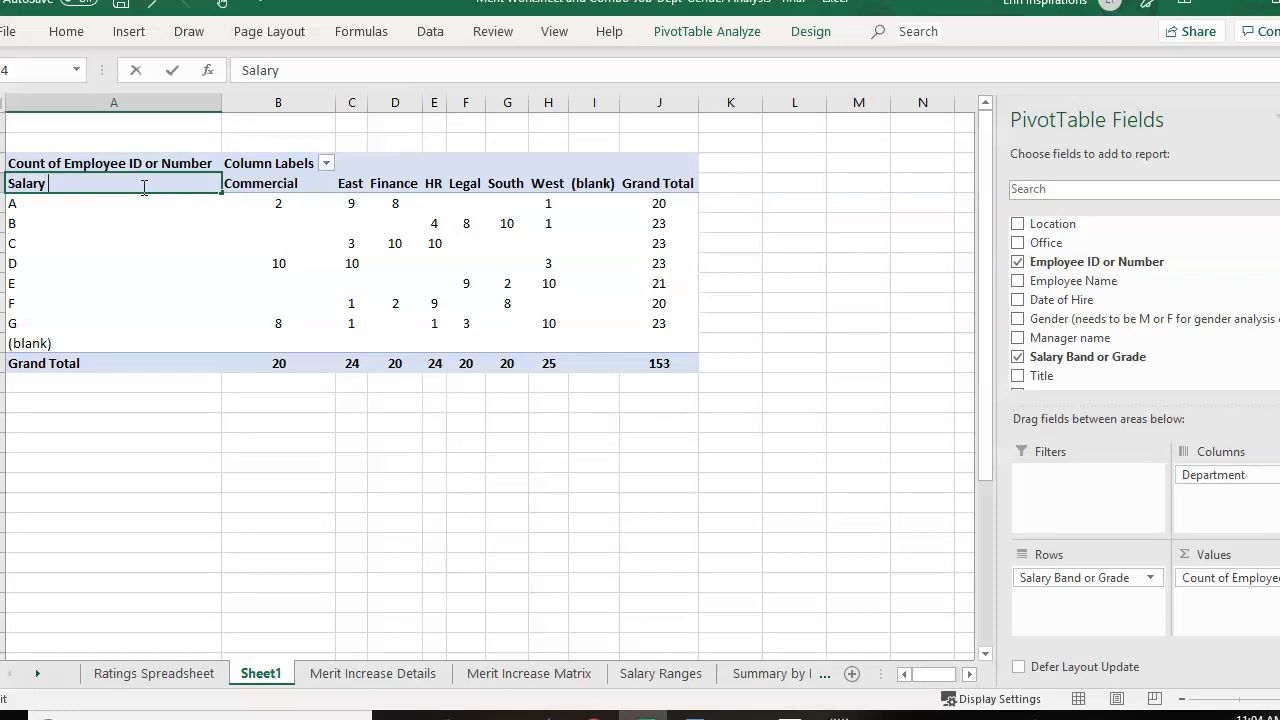
{"action": "left_click", "coordinate": [659, 323]}
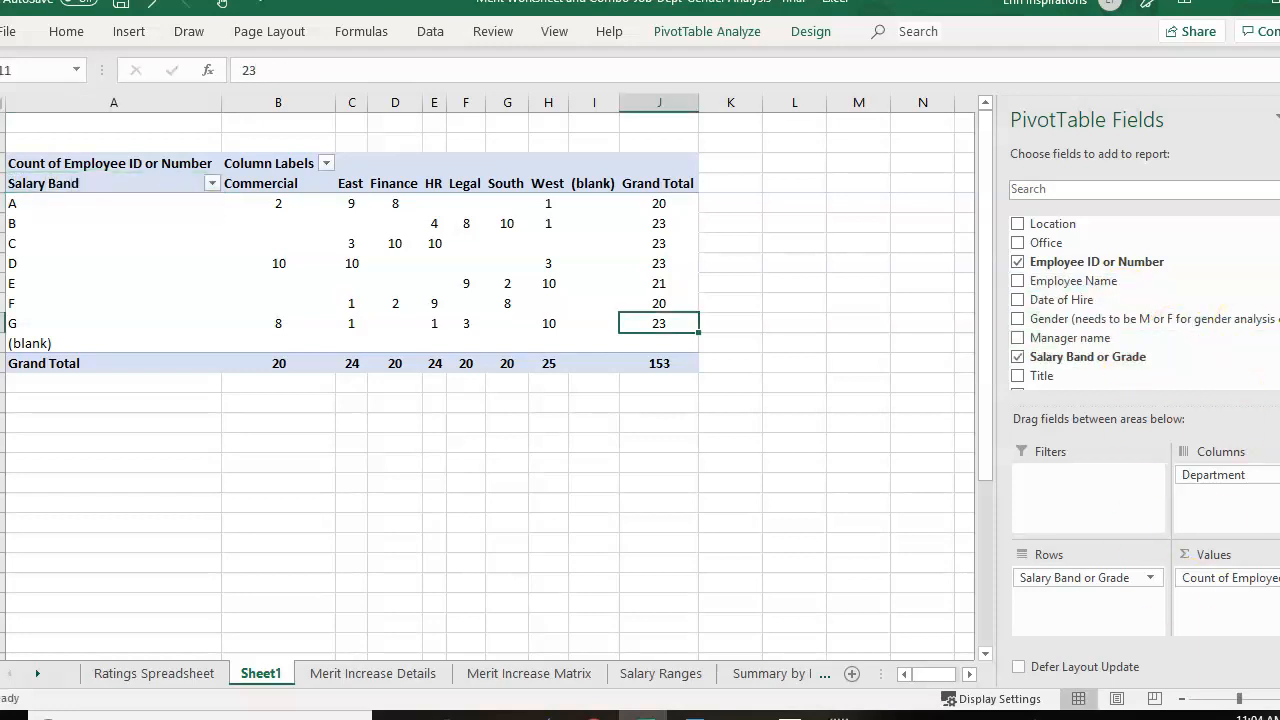
- Add the Actual Merit % Proposed field to the PivotTable's values, below the employee count
{"action": "scroll", "coordinate": [1145, 300], "scroll_direction": "down", "scroll_amount": 5}
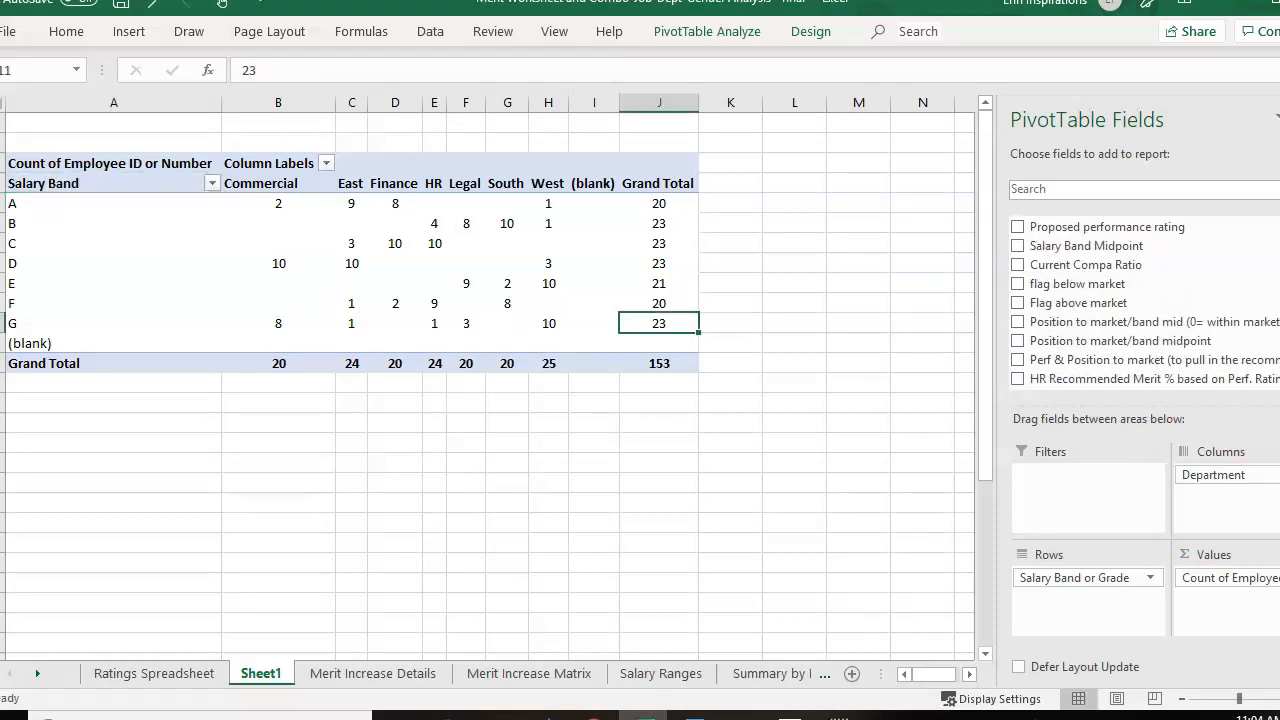
{"action": "scroll", "coordinate": [1165, 270], "scroll_direction": "down", "scroll_amount": 3}
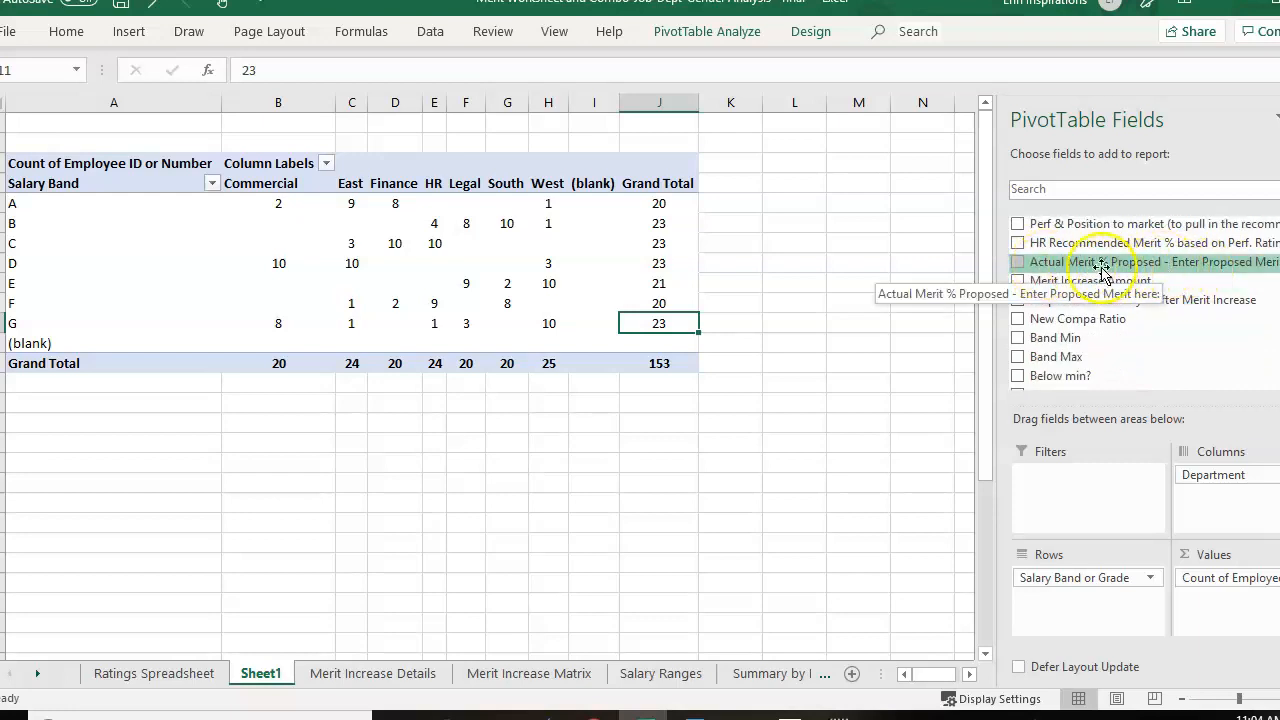
{"action": "left_click_drag", "start_coordinate": [1120, 265], "coordinate": [1217, 599]}
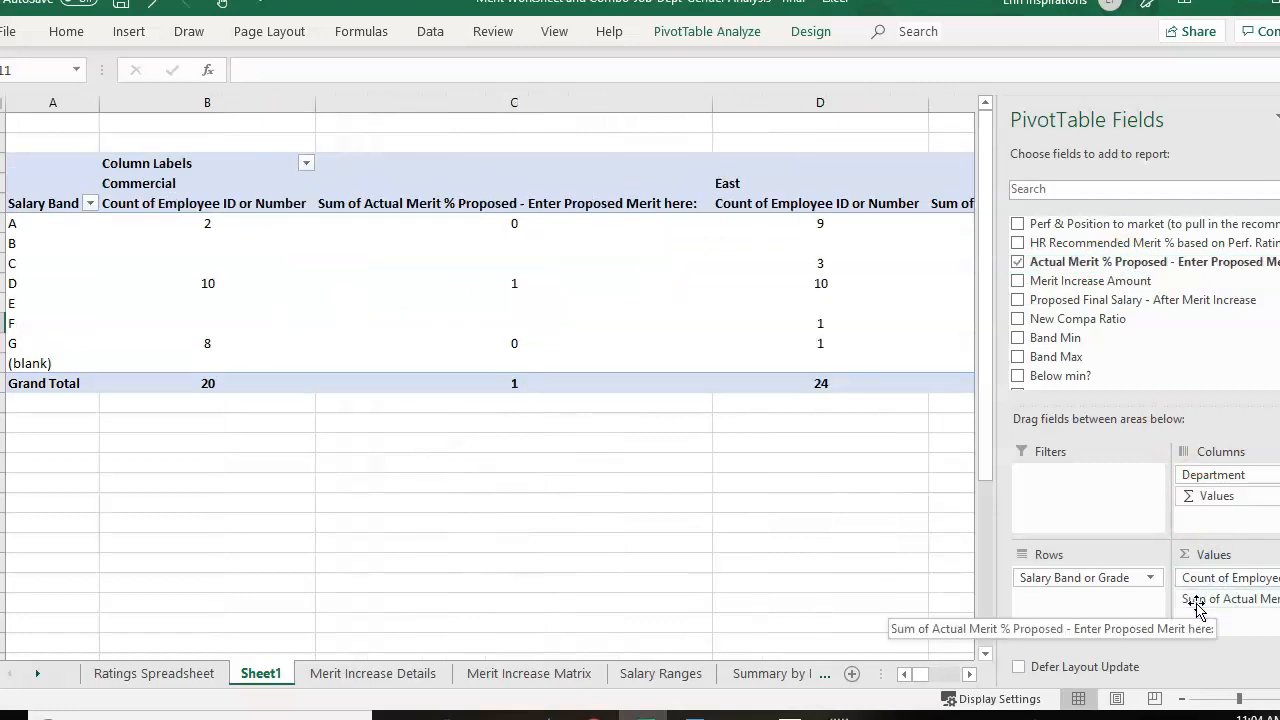
- Summarize the Actual Merit % Proposed values by Average
{"action": "left_click", "coordinate": [1196, 603]}
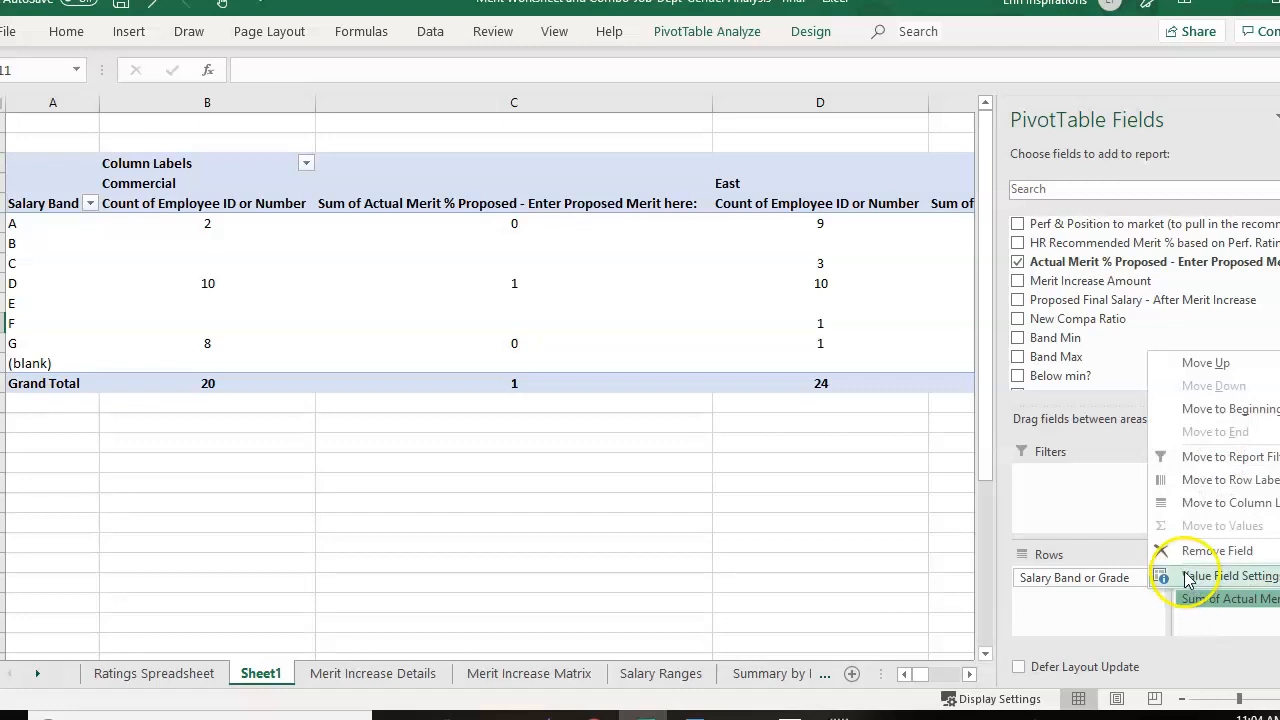
{"action": "left_click", "coordinate": [1185, 578]}
{"action": "left_click", "coordinate": [280, 350]}
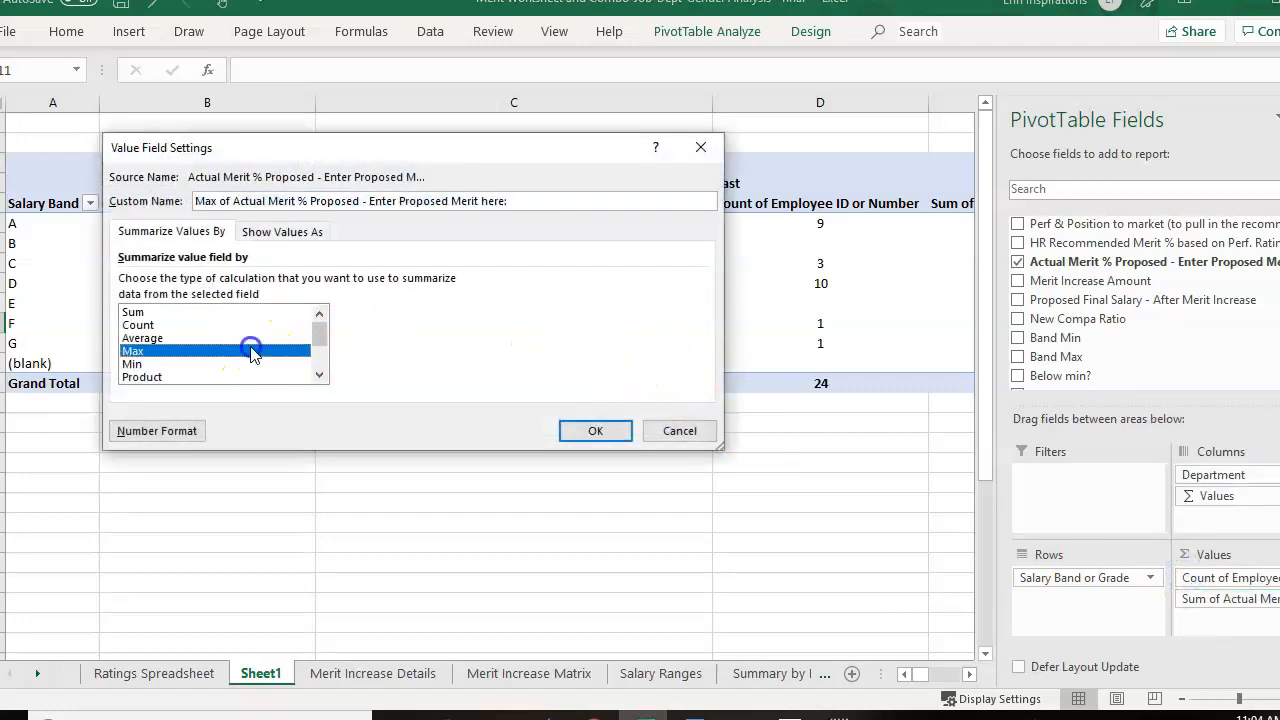
{"action": "left_click", "coordinate": [247, 338]}
{"action": "left_click", "coordinate": [590, 431]}
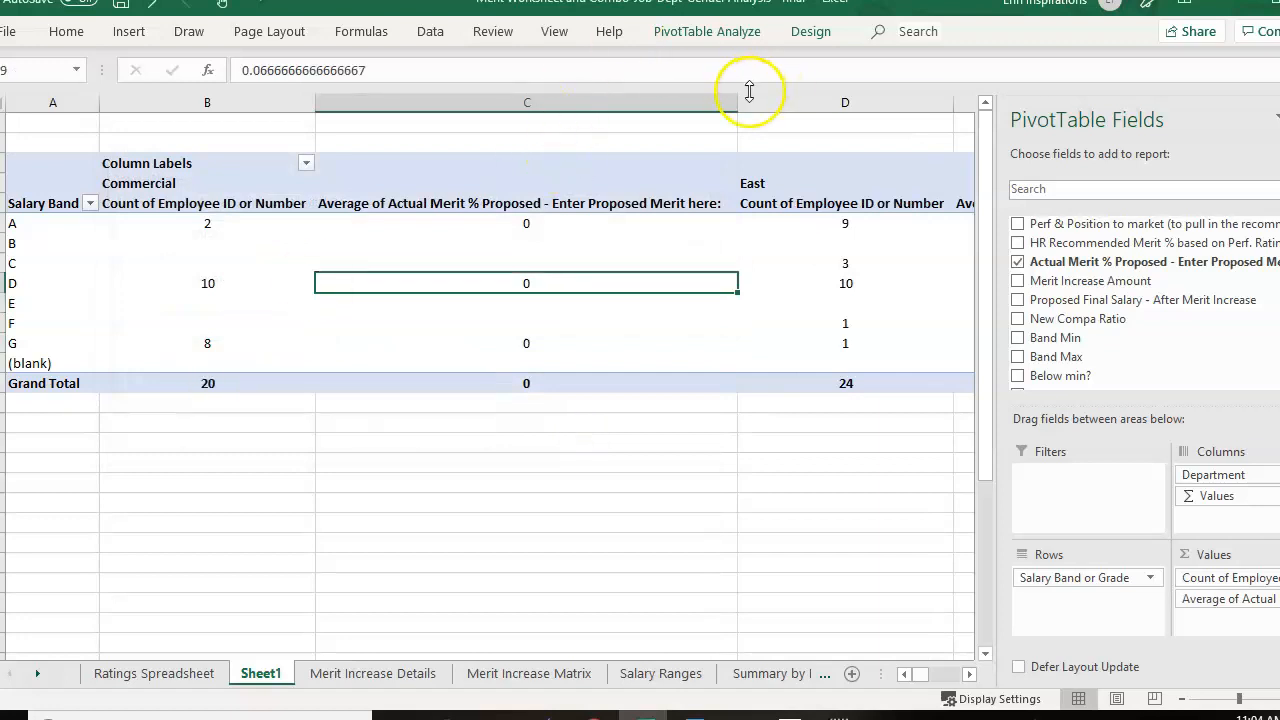
- Narrow column C with the Commercial merit averages and format it as Percentage with two decimal places
{"action": "left_click_drag", "start_coordinate": [736, 100], "coordinate": [520, 103]}
{"action": "left_click", "coordinate": [331, 203]}
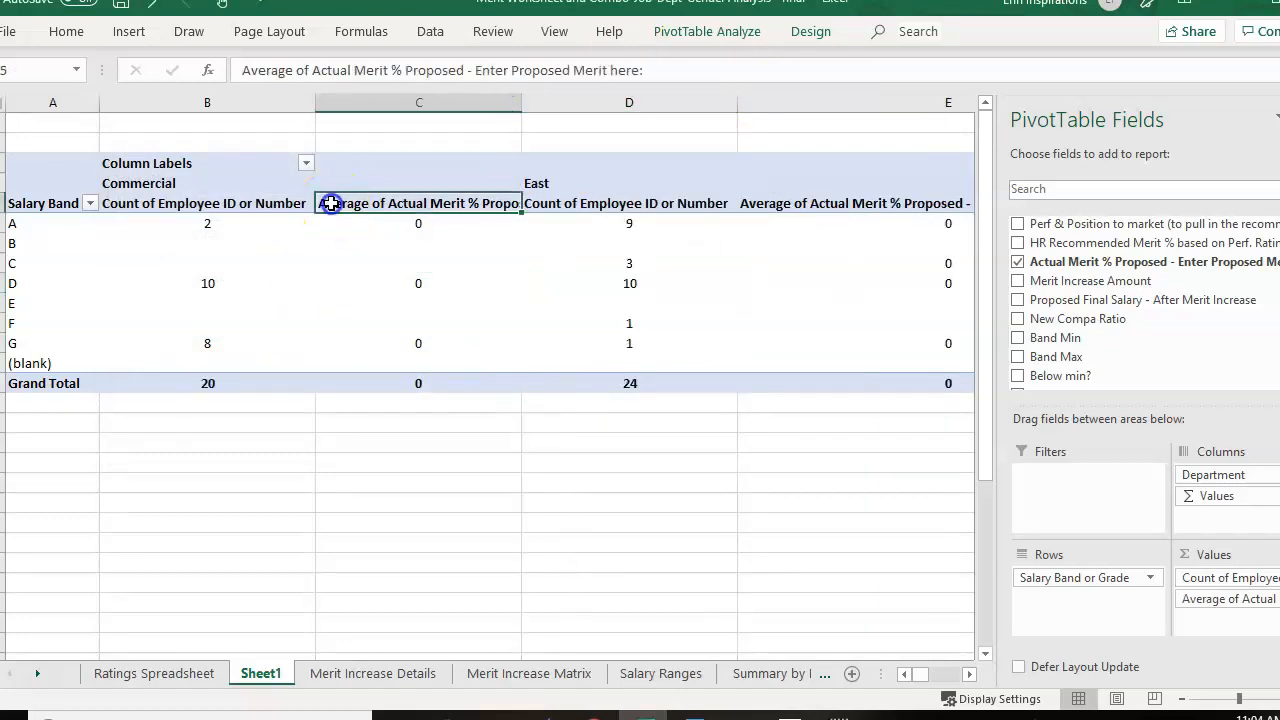
{"action": "left_click", "coordinate": [433, 223]}
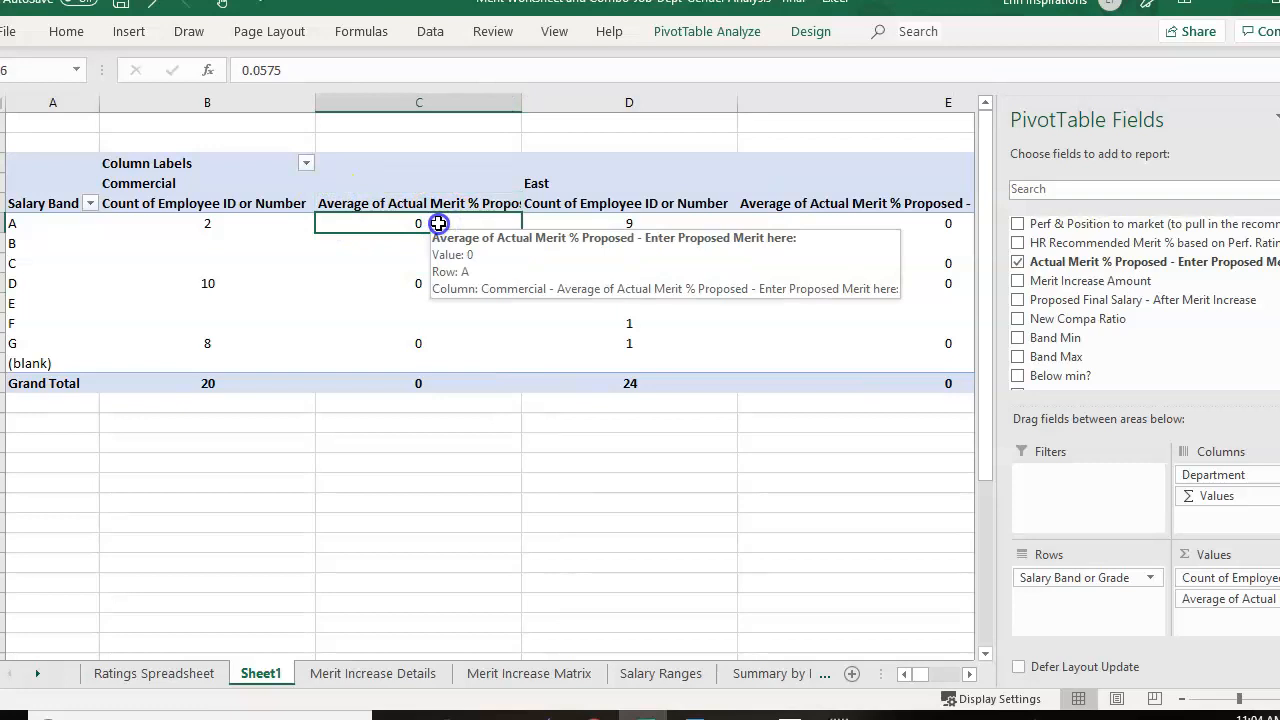
{"action": "left_click", "coordinate": [420, 102]}
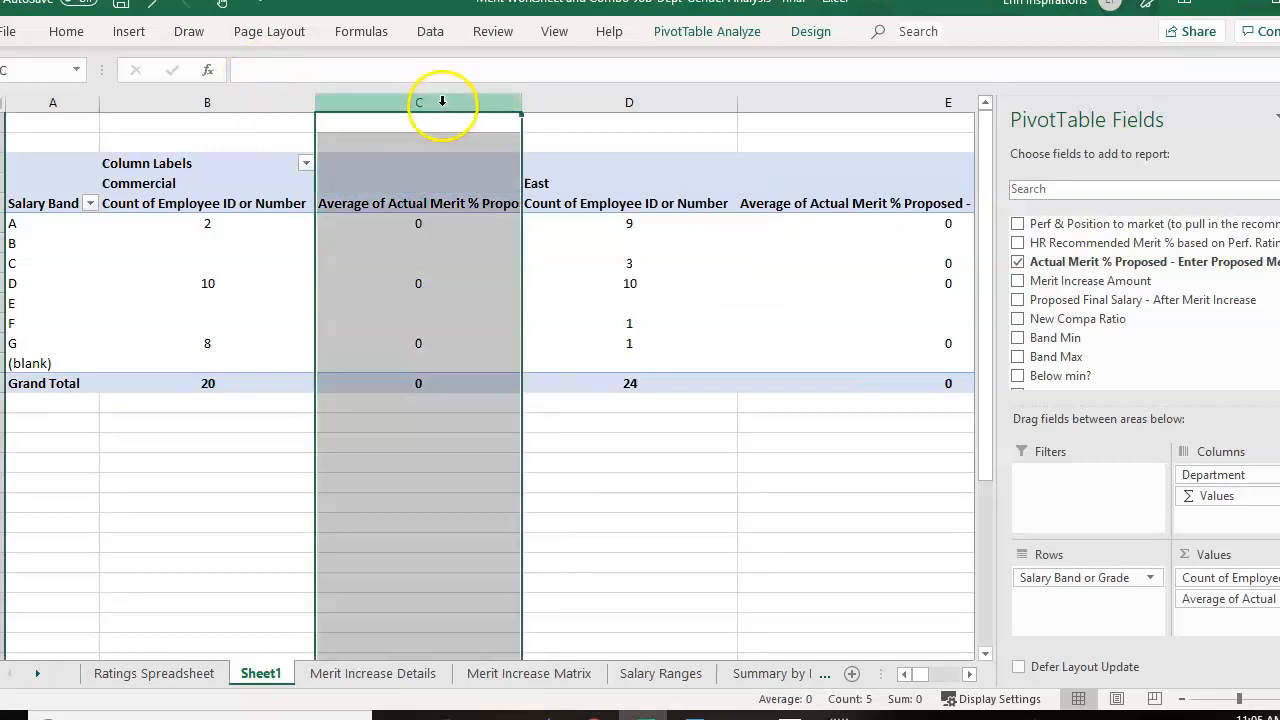
{"action": "right_click", "coordinate": [438, 102]}
{"action": "left_click", "coordinate": [505, 353]}
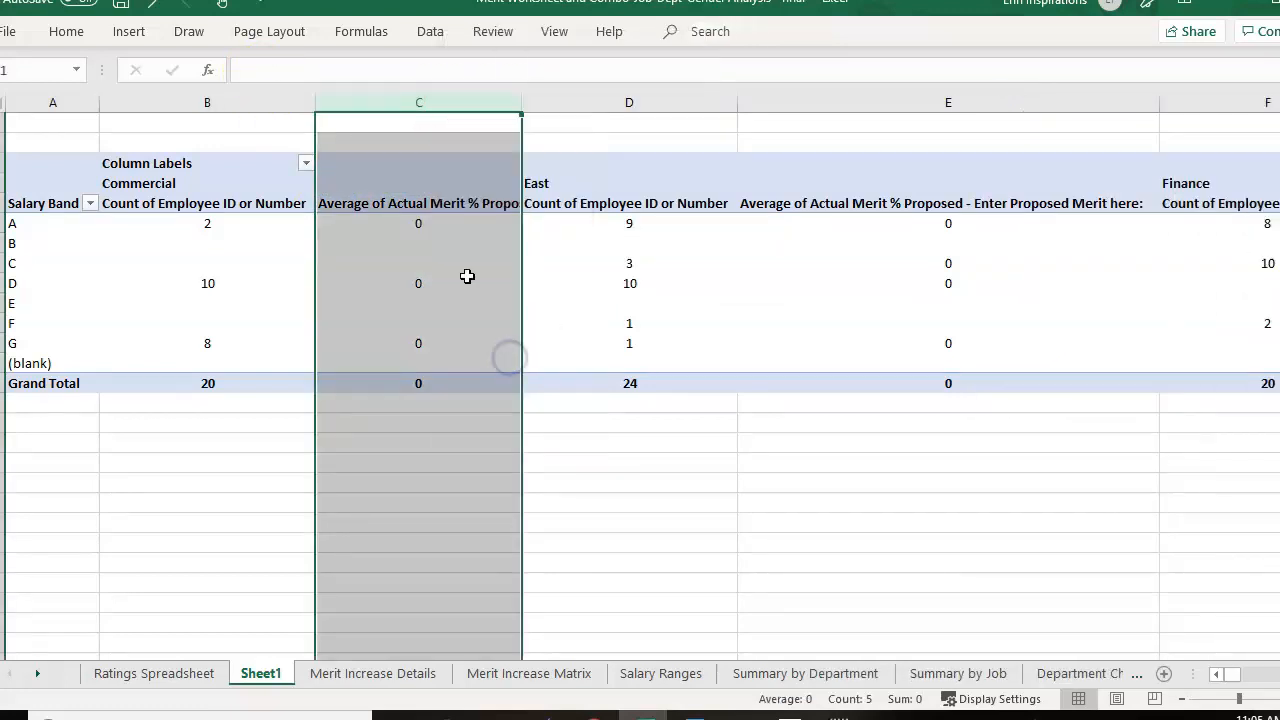
{"action": "left_click", "coordinate": [306, 243]}
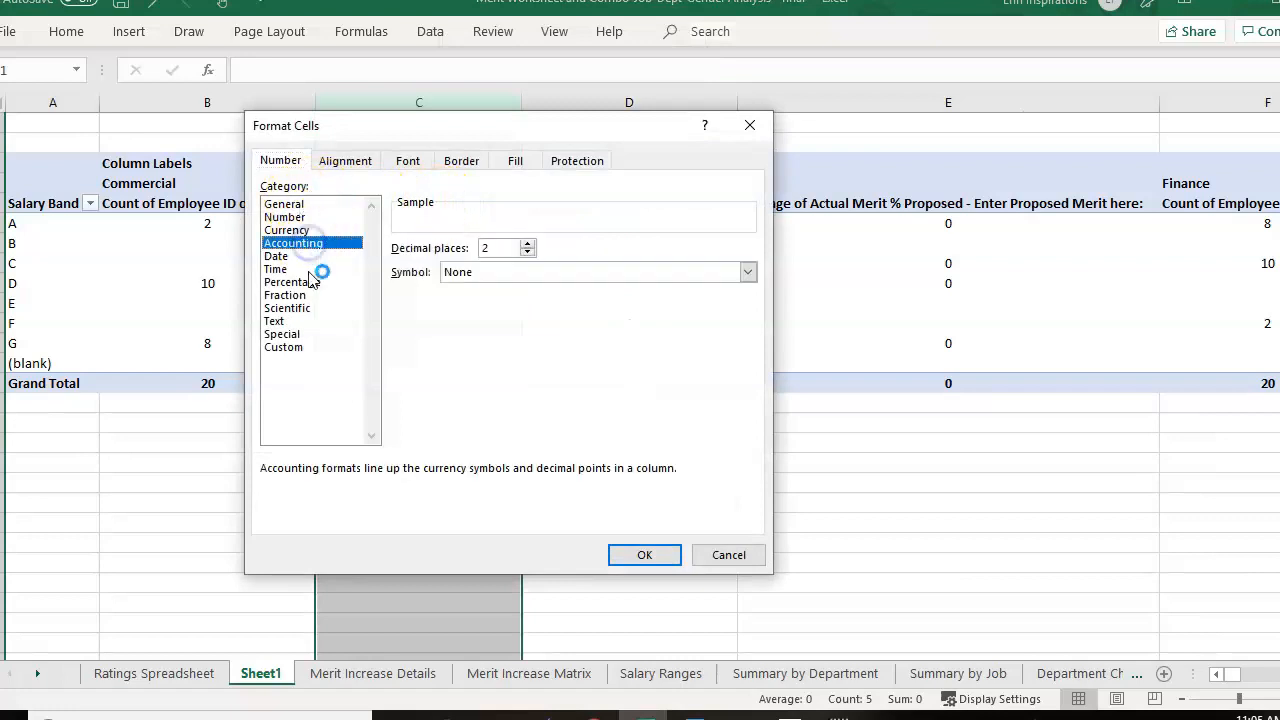
{"action": "left_click", "coordinate": [310, 282]}
{"action": "left_click", "coordinate": [644, 554]}
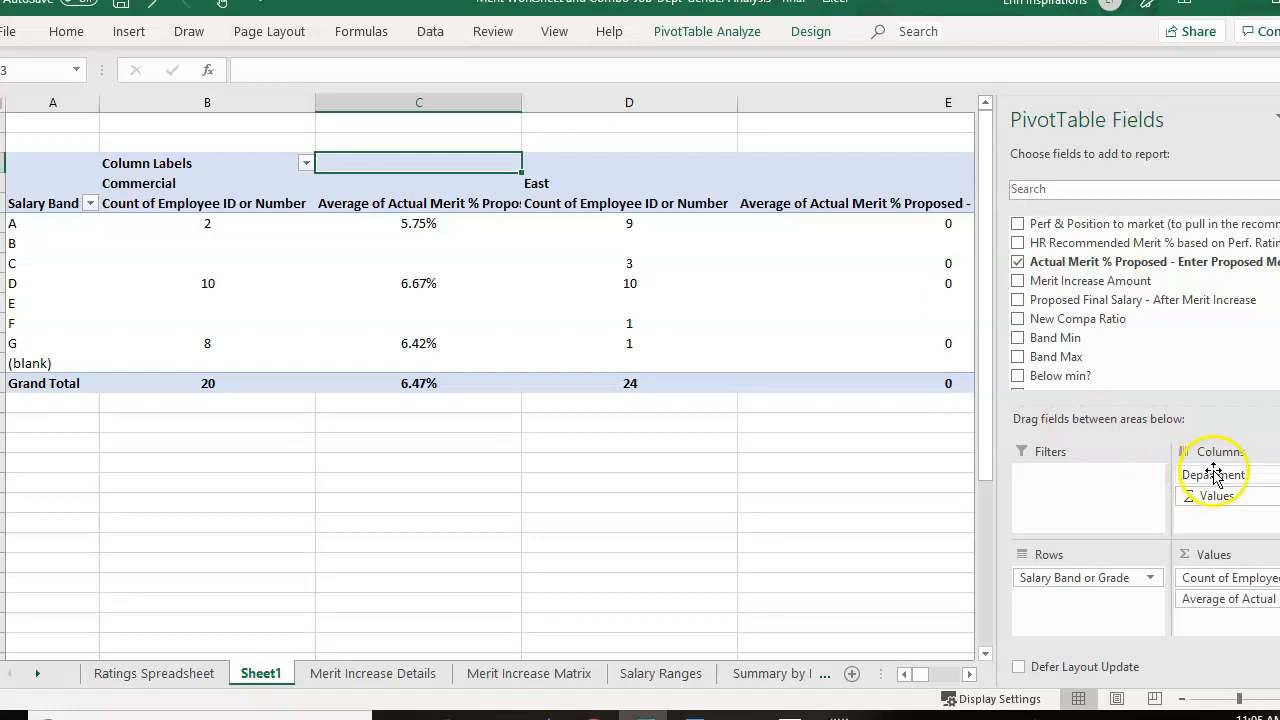
- Move the Department field from the columns to the rows, above Salary Band or Grade
{"action": "left_click_drag", "start_coordinate": [1240, 476], "coordinate": [1085, 572]}
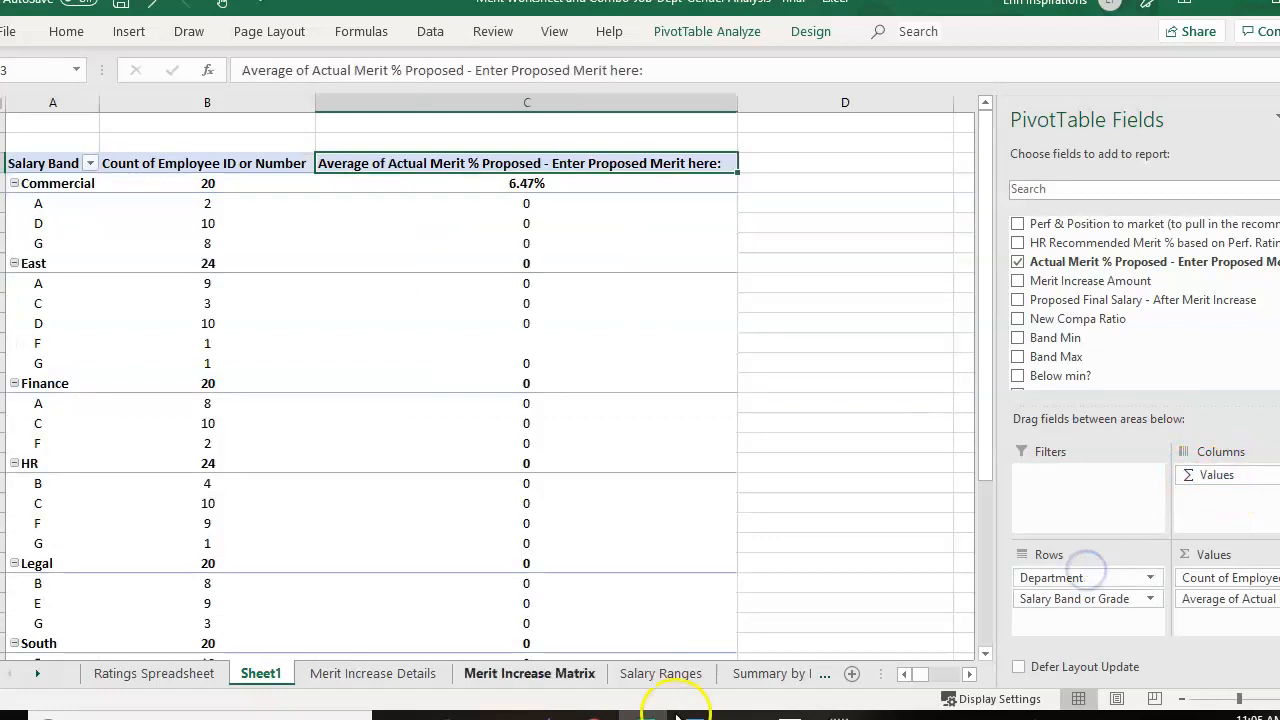
{"action": "left_click", "coordinate": [199, 215]}
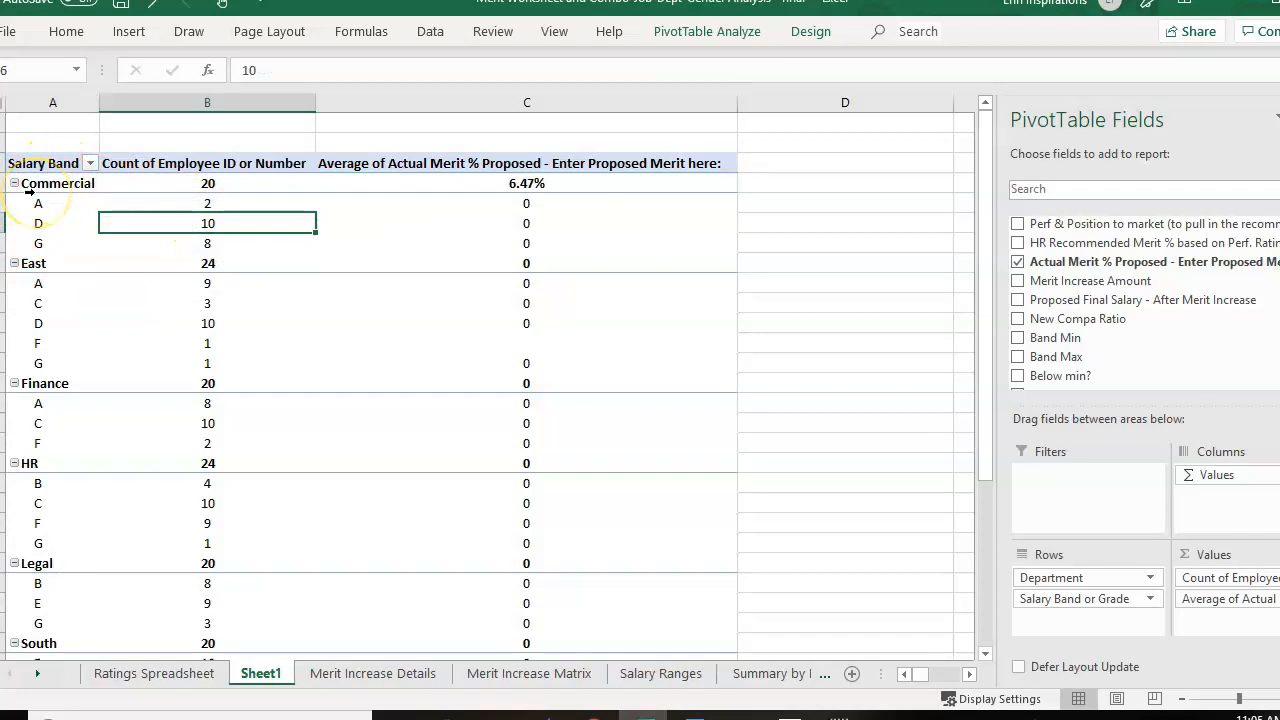
- Review the Commercial department's employee counts for each salary band in the PivotTable
{"action": "left_click", "coordinate": [82, 185]}
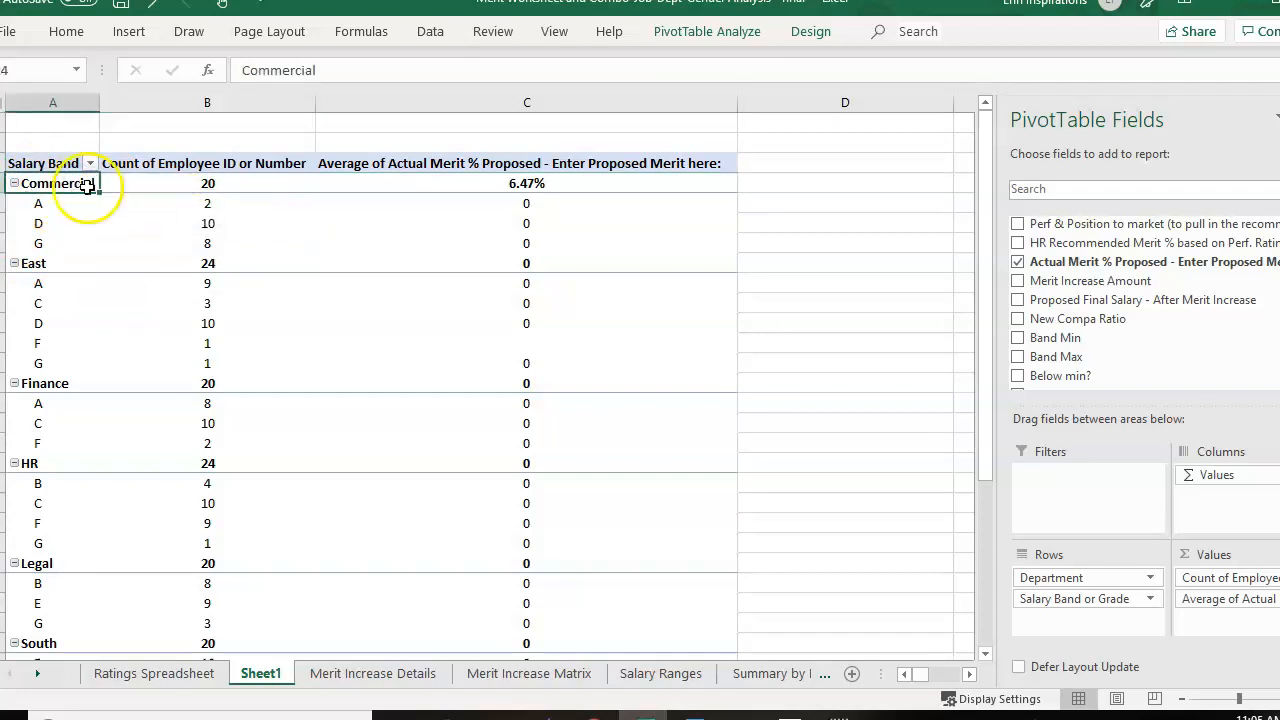
{"action": "left_click", "coordinate": [210, 208]}
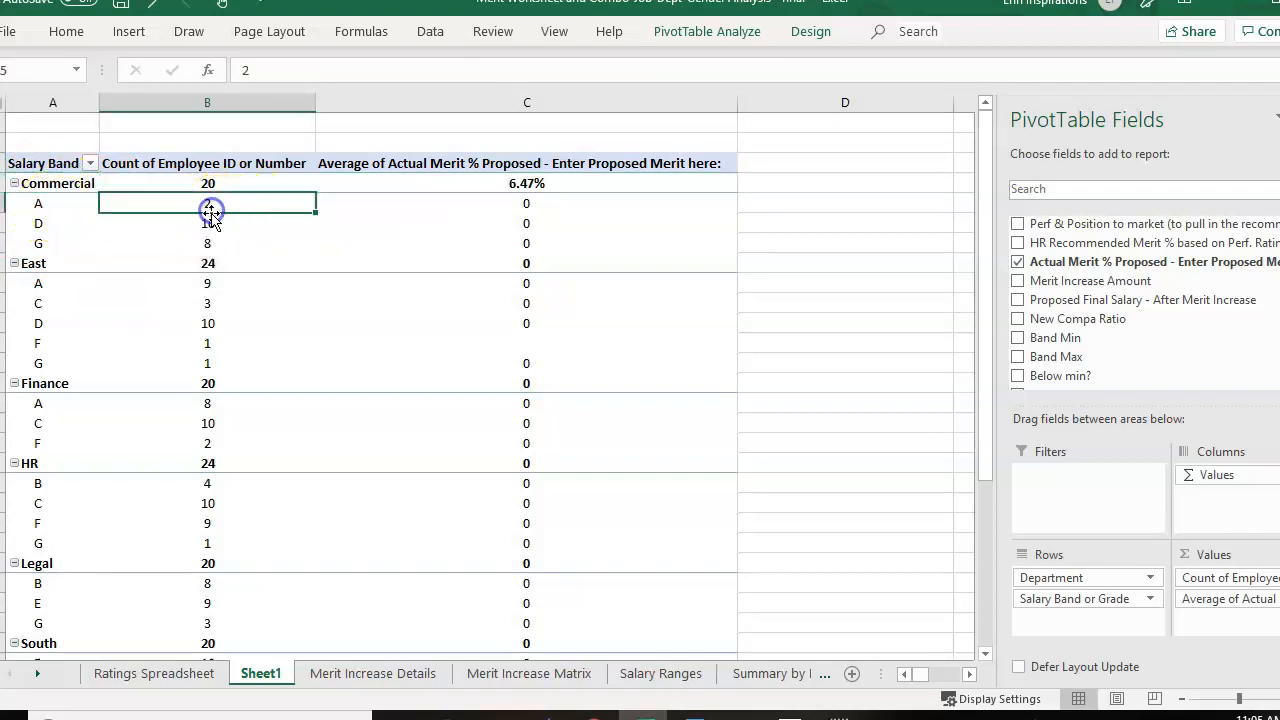
{"action": "left_click", "coordinate": [217, 230]}
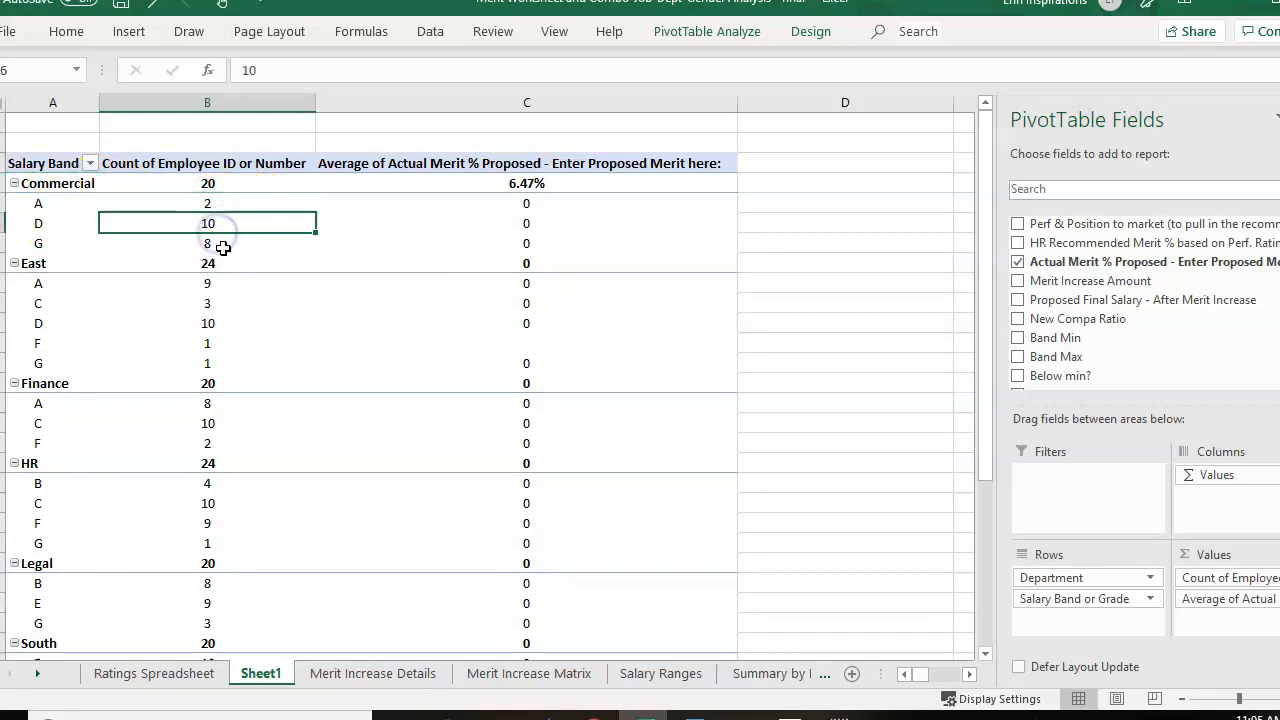
{"action": "left_click", "coordinate": [222, 246]}
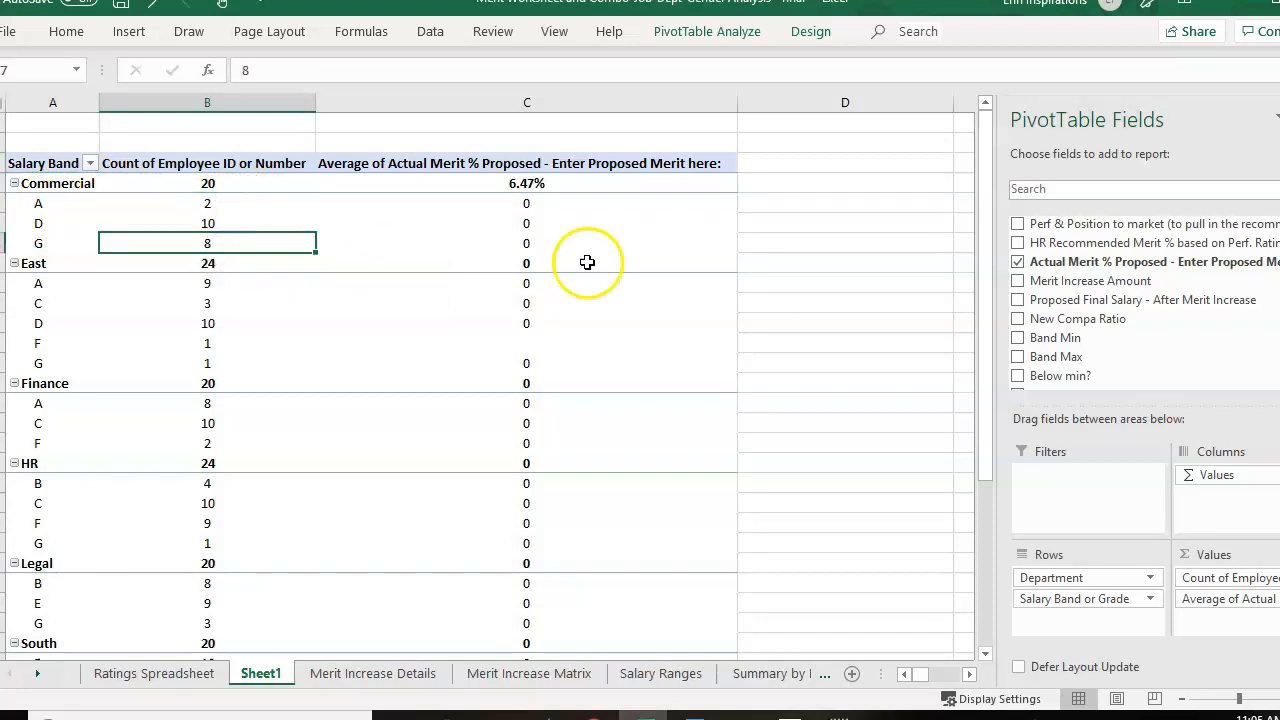
- Format all of column C, the average proposed merit values, as Percentage with two decimal places
{"action": "left_click", "coordinate": [524, 204]}
{"action": "right_click", "coordinate": [588, 98]}
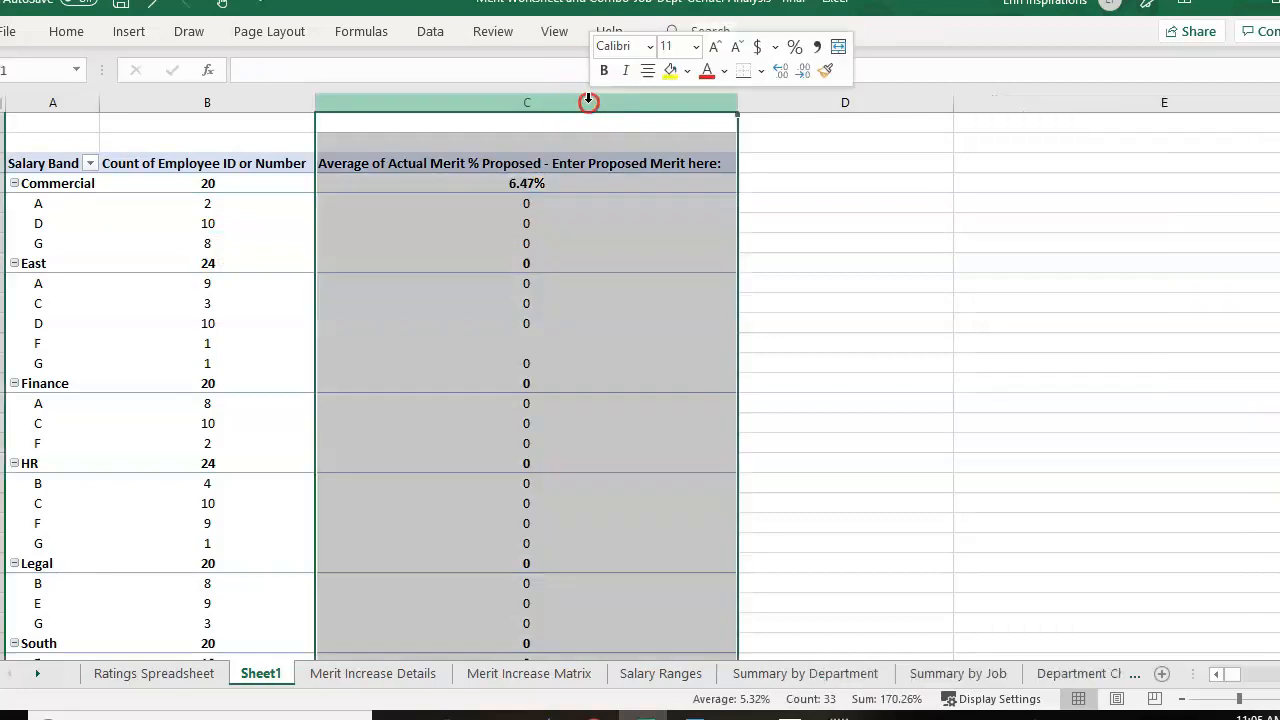
{"action": "left_click", "coordinate": [720, 357]}
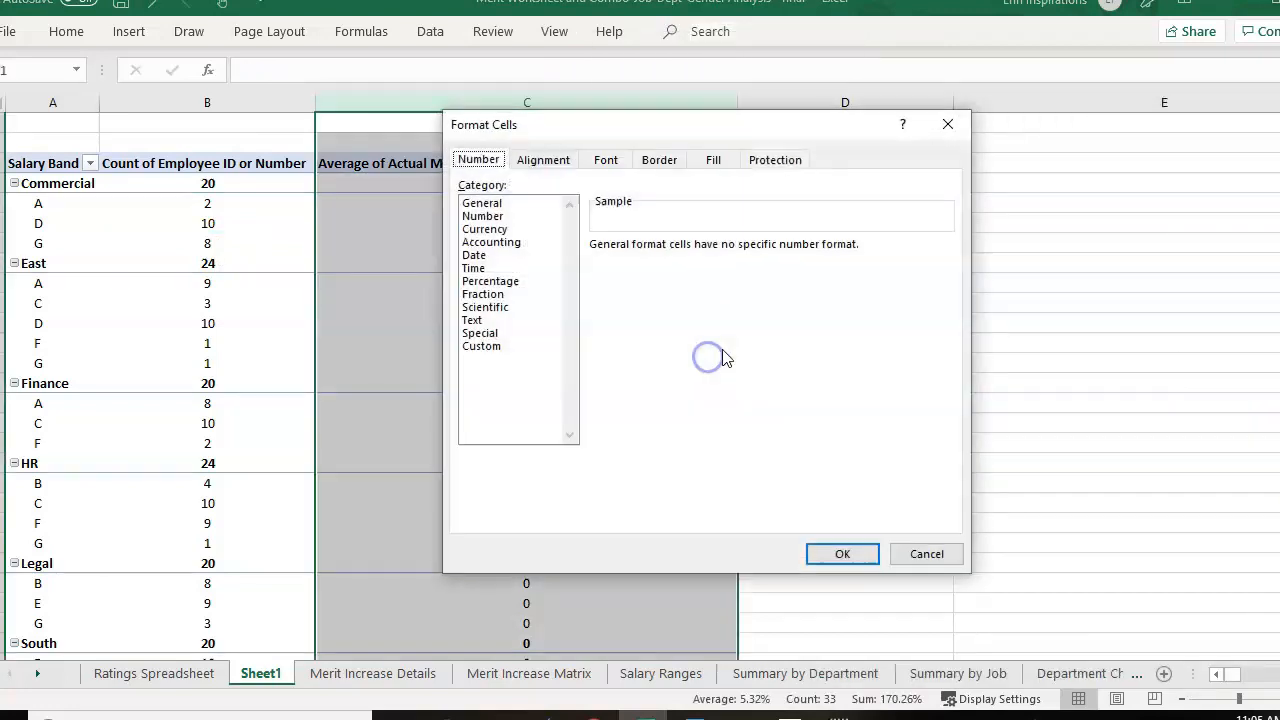
{"action": "left_click", "coordinate": [505, 281]}
{"action": "left_click", "coordinate": [831, 557]}
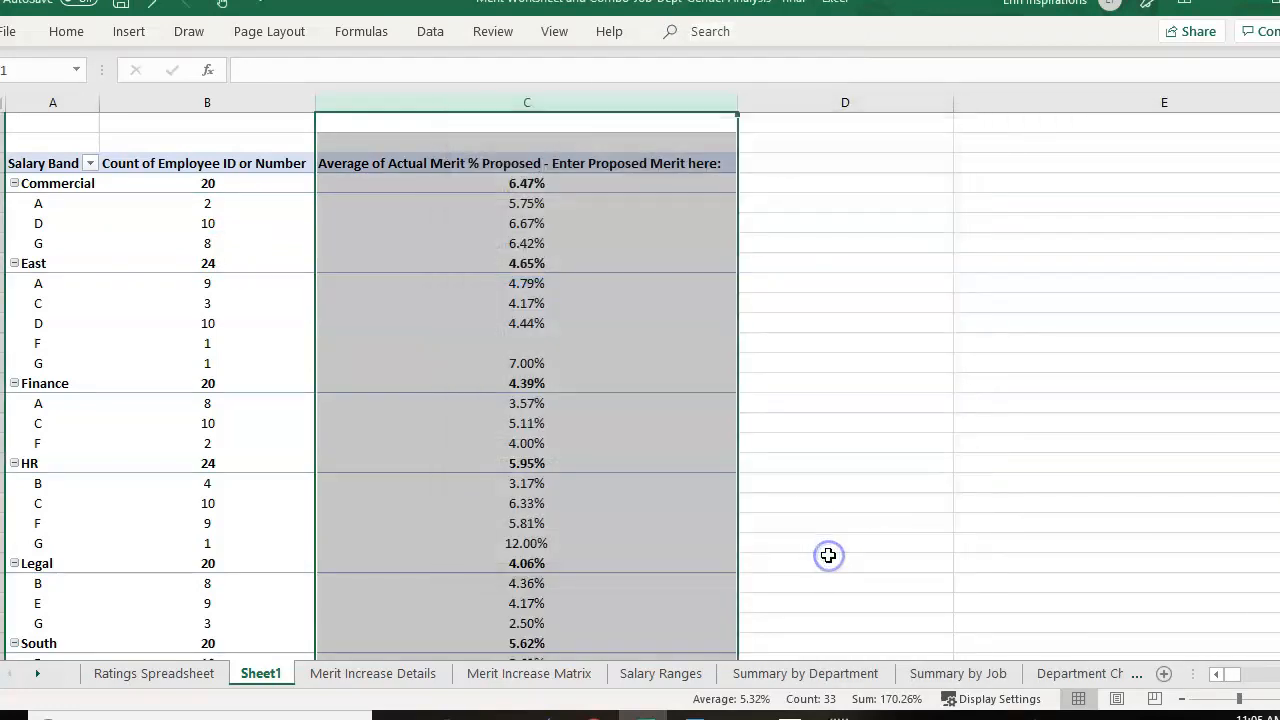
{"action": "left_click", "coordinate": [574, 262]}
{"action": "left_click", "coordinate": [582, 340]}
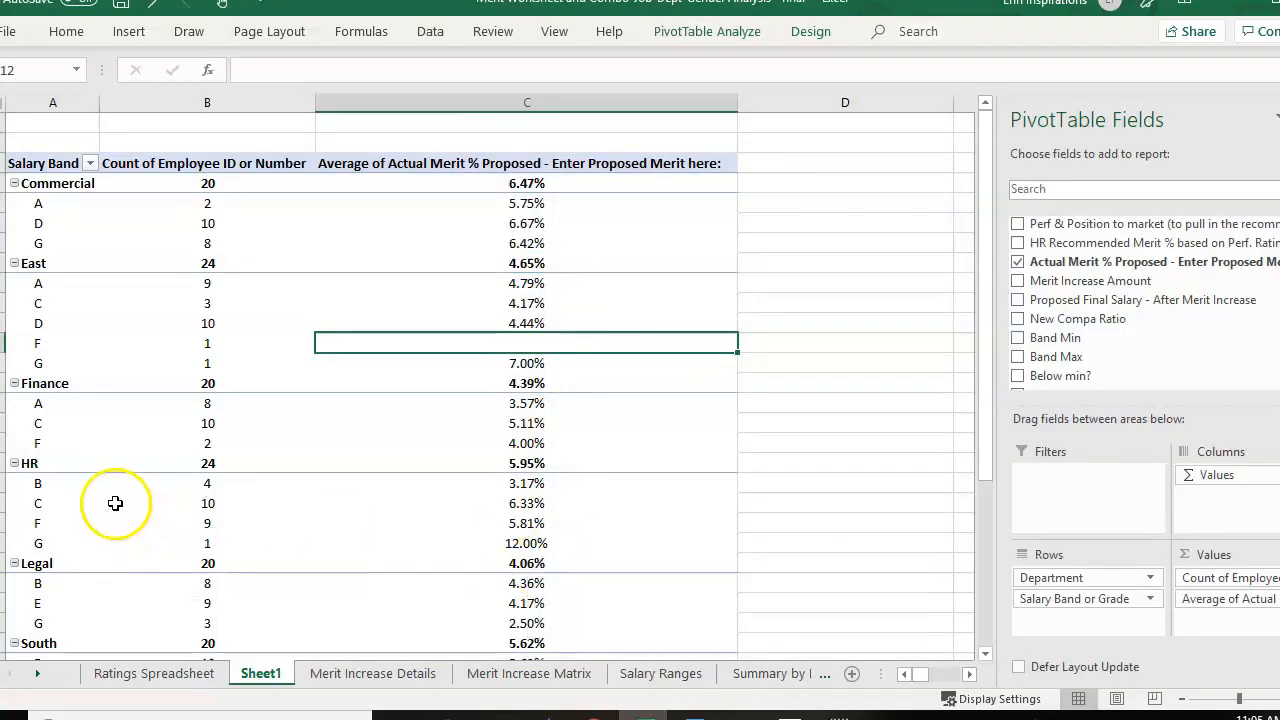
- Examine the available PivotTable fields and compare them with the source column headers on the Merit Increase Details sheet
{"action": "left_click_drag", "start_coordinate": [984, 215], "coordinate": [982, 68]}
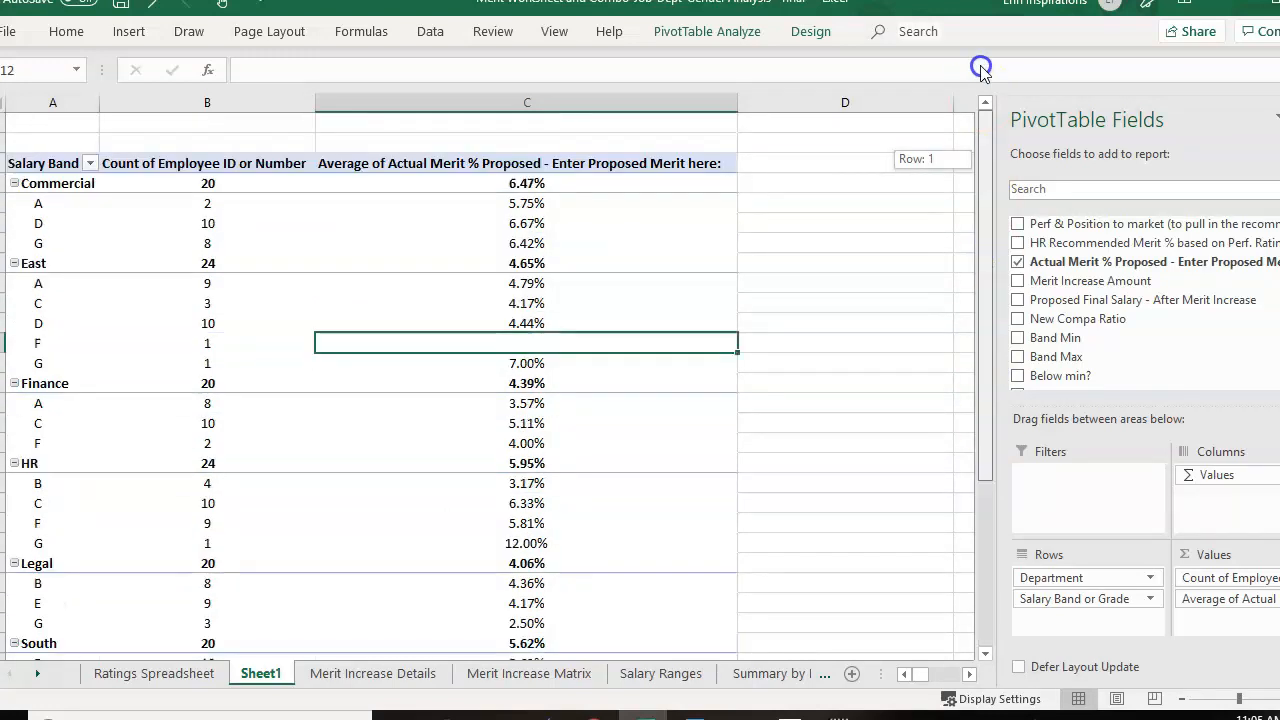
{"action": "left_click_drag", "start_coordinate": [982, 8], "coordinate": [982, 8]}
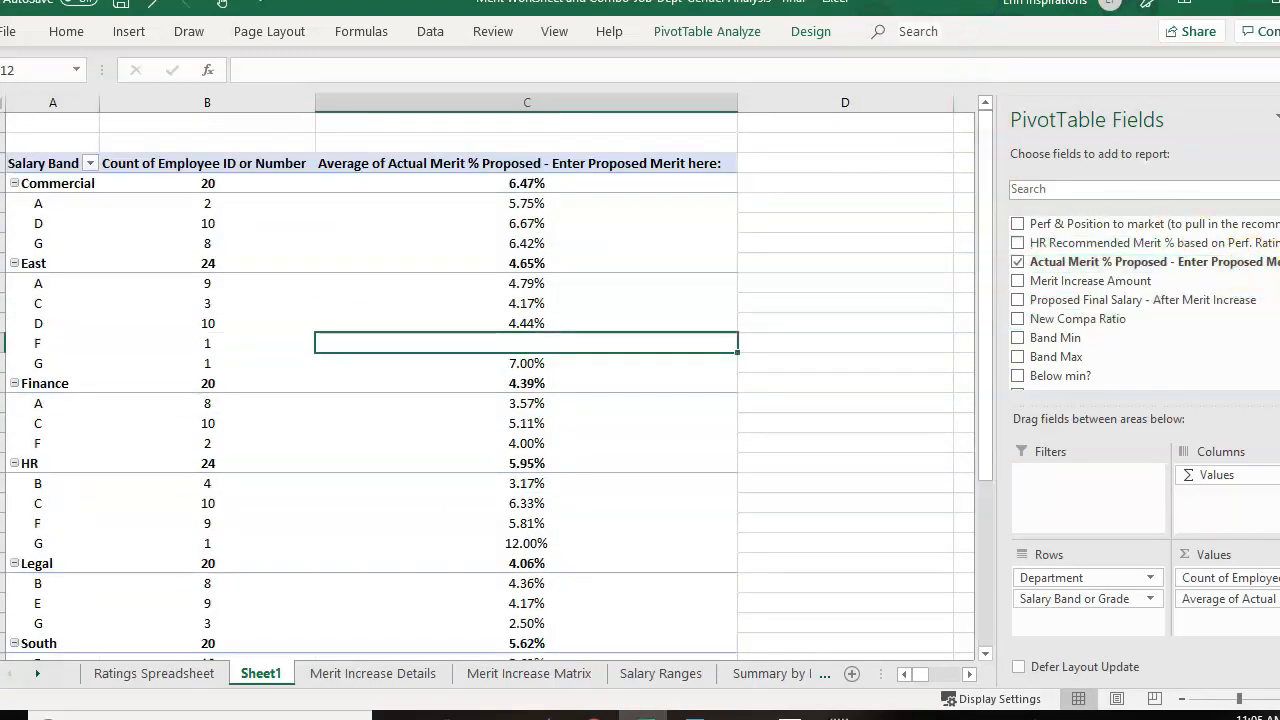
{"action": "scroll", "coordinate": [1140, 300], "scroll_direction": "up", "scroll_amount": 4}
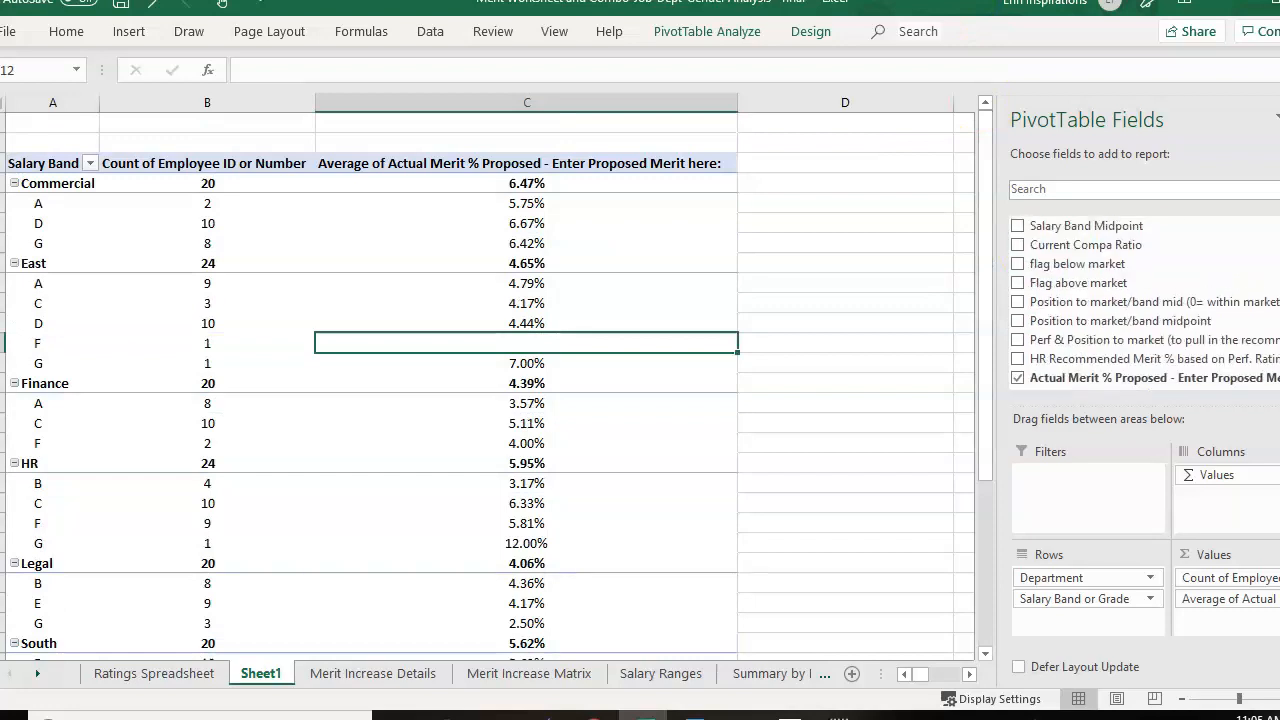
{"action": "scroll", "coordinate": [1140, 300], "scroll_direction": "up", "scroll_amount": 5}
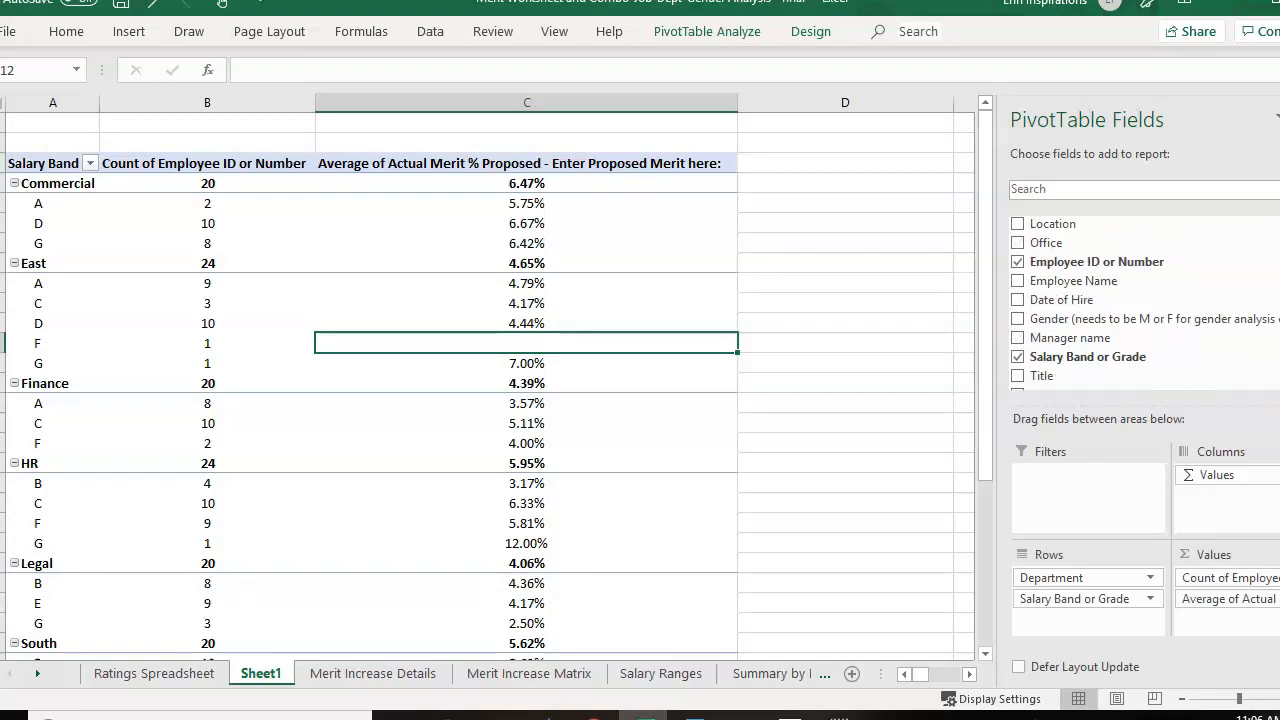
{"action": "key", "text": "ctrl+Page_Down"}
{"action": "scroll", "coordinate": [662, 378], "scroll_direction": "right", "scroll_amount": 3}
{"action": "scroll", "coordinate": [662, 378], "scroll_direction": "right", "scroll_amount": 1}
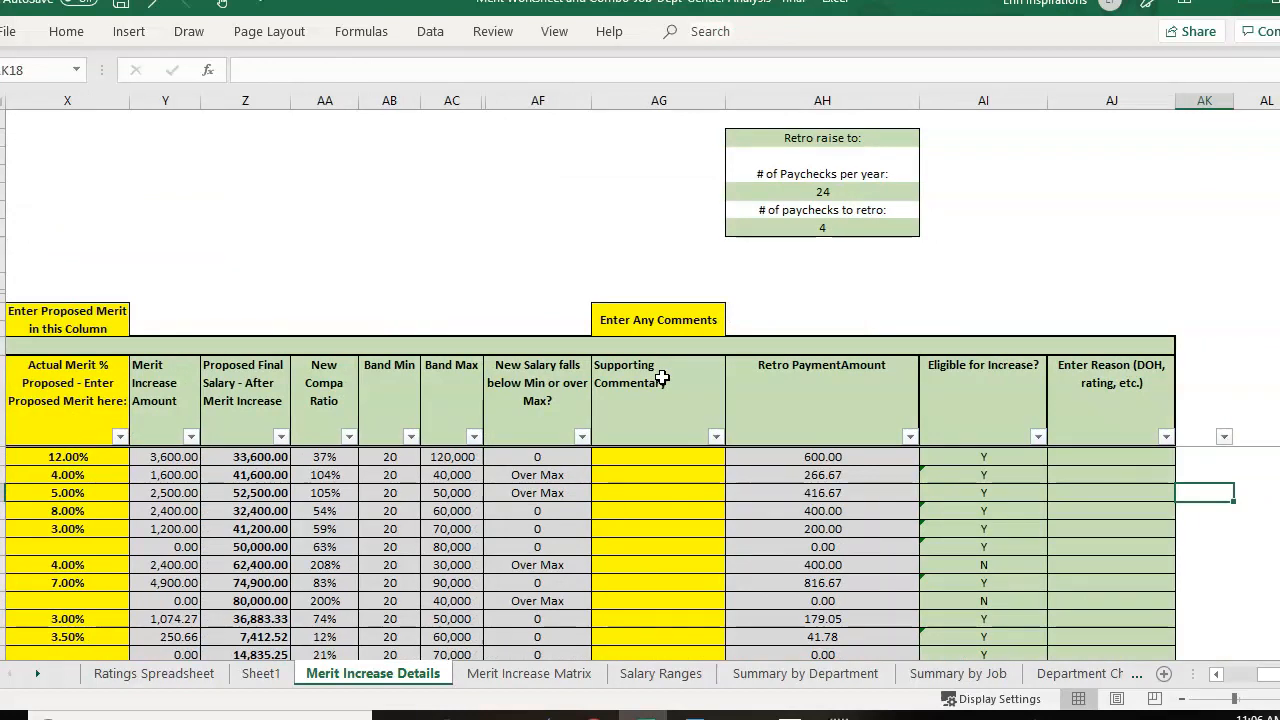
{"action": "key", "text": "Left"}
{"action": "key", "text": "Left"}
{"action": "key", "text": "Left"}
{"action": "key", "text": "Left"}
{"action": "key", "text": "Left"}
{"action": "key", "text": "Left"}
{"action": "key", "text": "Left"}
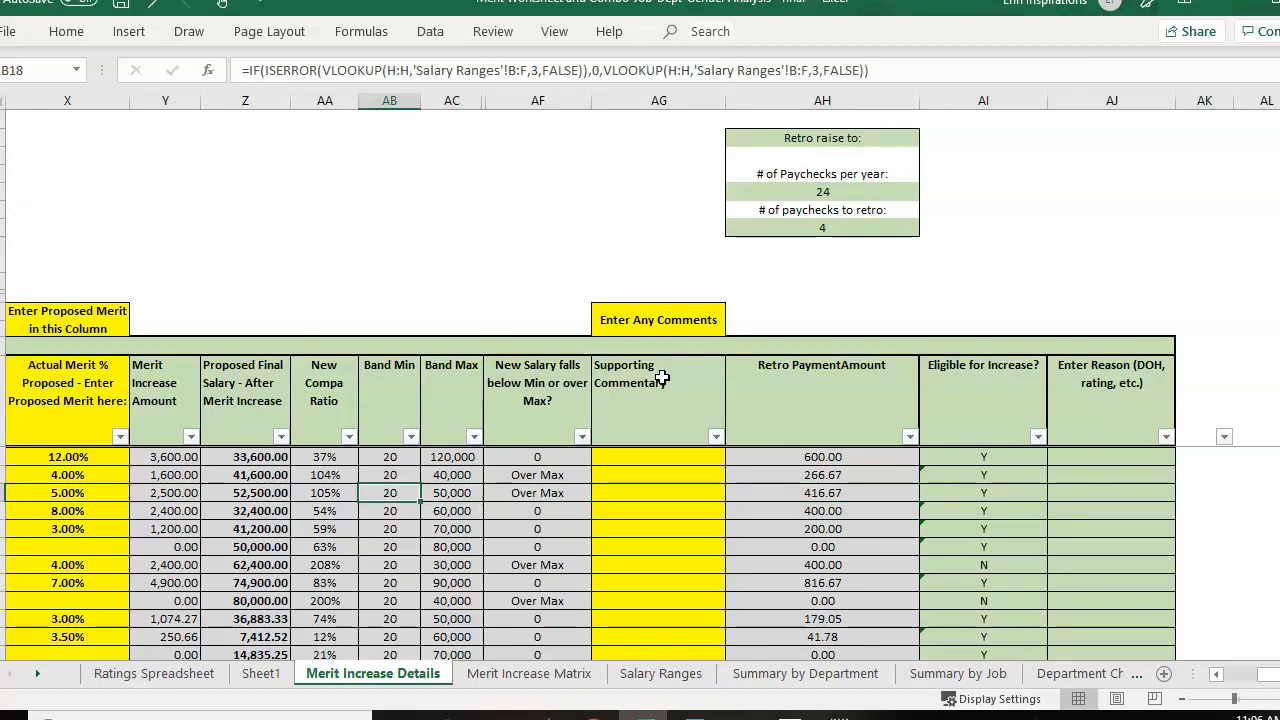
{"action": "key", "text": "Left"}
{"action": "key", "text": "Left"}
{"action": "key", "text": "Left"}
{"action": "key", "text": "Left"}
{"action": "key", "text": "Left"}
{"action": "key", "text": "Left"}
{"action": "key", "text": "Left"}
{"action": "key", "text": "Left"}
{"action": "key", "text": "Left"}
{"action": "key", "text": "Left"}
{"action": "key", "text": "Left"}
{"action": "key", "text": "Left"}
{"action": "key", "text": "Left"}
{"action": "key", "text": "Left"}
{"action": "key", "text": "Left"}
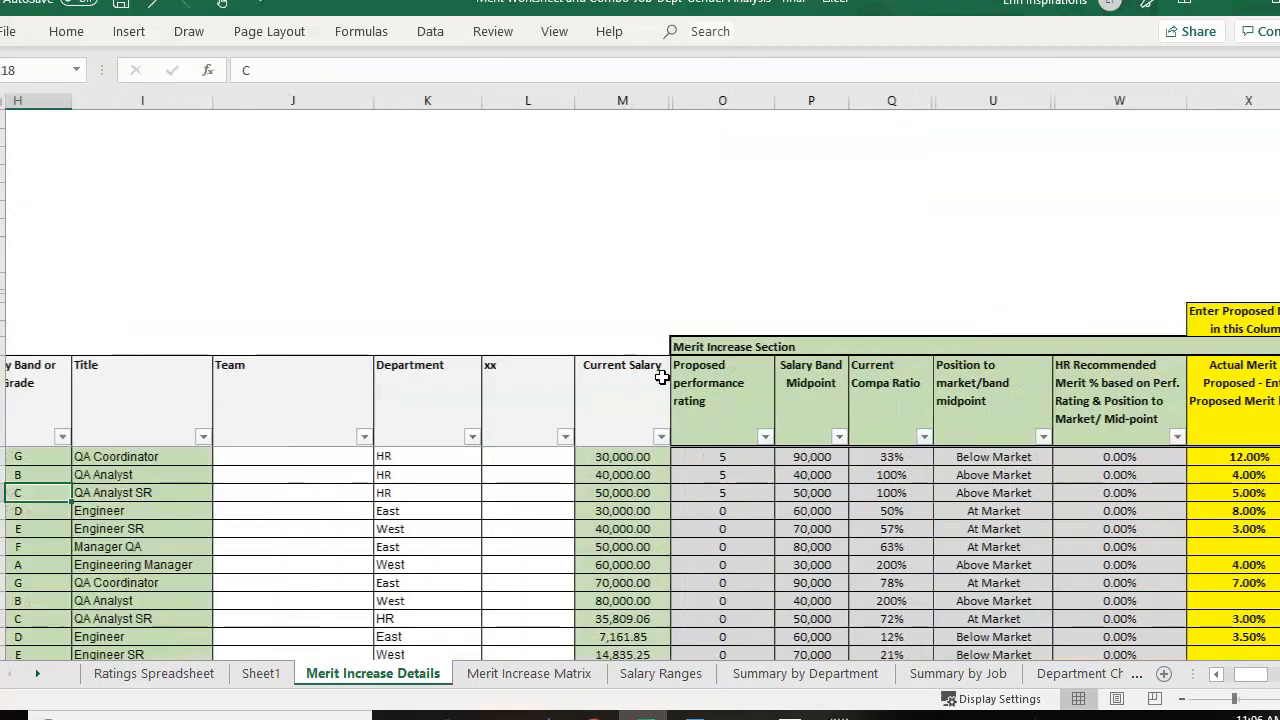
{"action": "key", "text": "Left"}
{"action": "key", "text": "Left"}
{"action": "key", "text": "Left"}
{"action": "key", "text": "Left"}
{"action": "key", "text": "Left"}
{"action": "key", "text": "Left"}
{"action": "key", "text": "Left"}
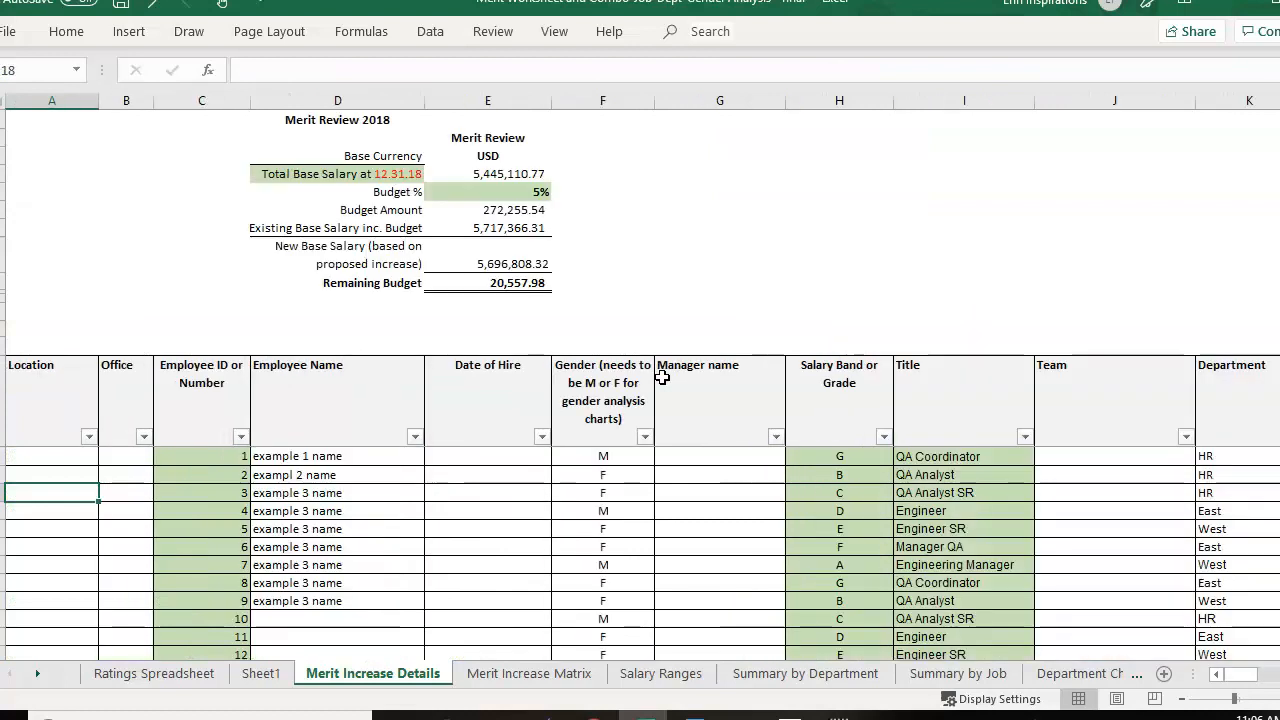
{"action": "left_click", "coordinate": [553, 204]}
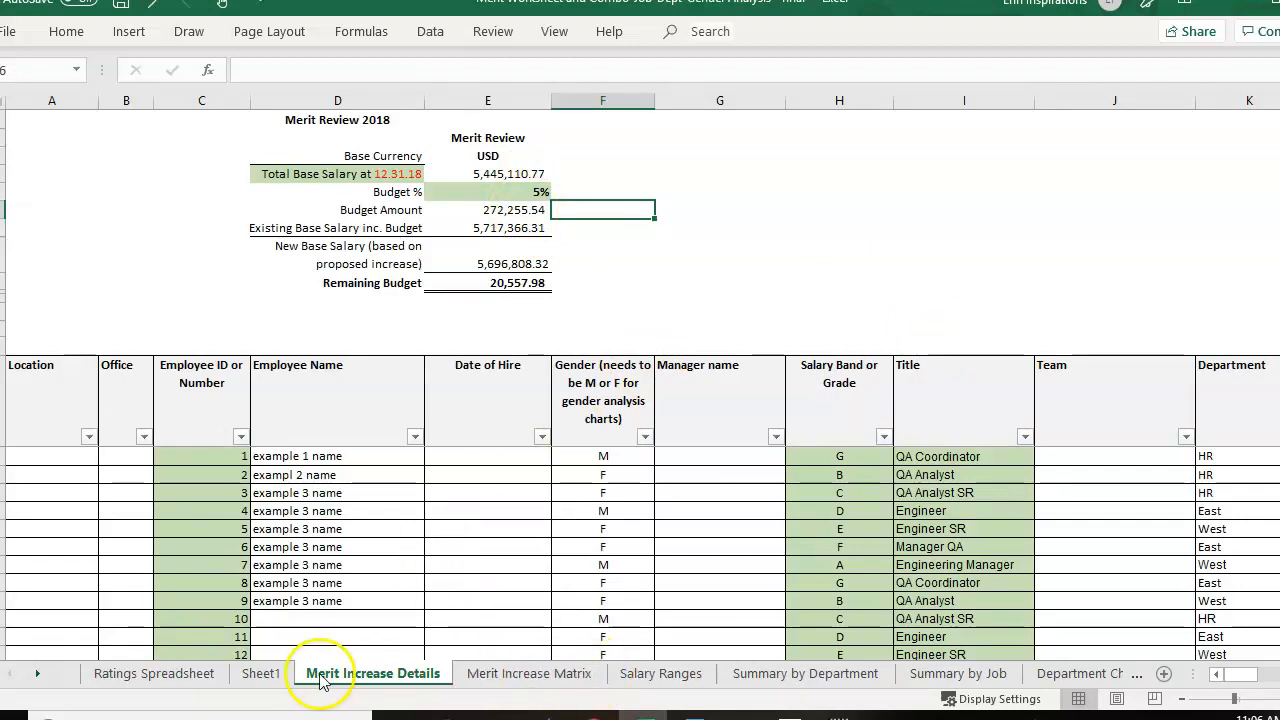
- Add the Merit Increase Amount field to the values of the PivotTable on Sheet1, below the average merit percentage
{"action": "left_click", "coordinate": [263, 673]}
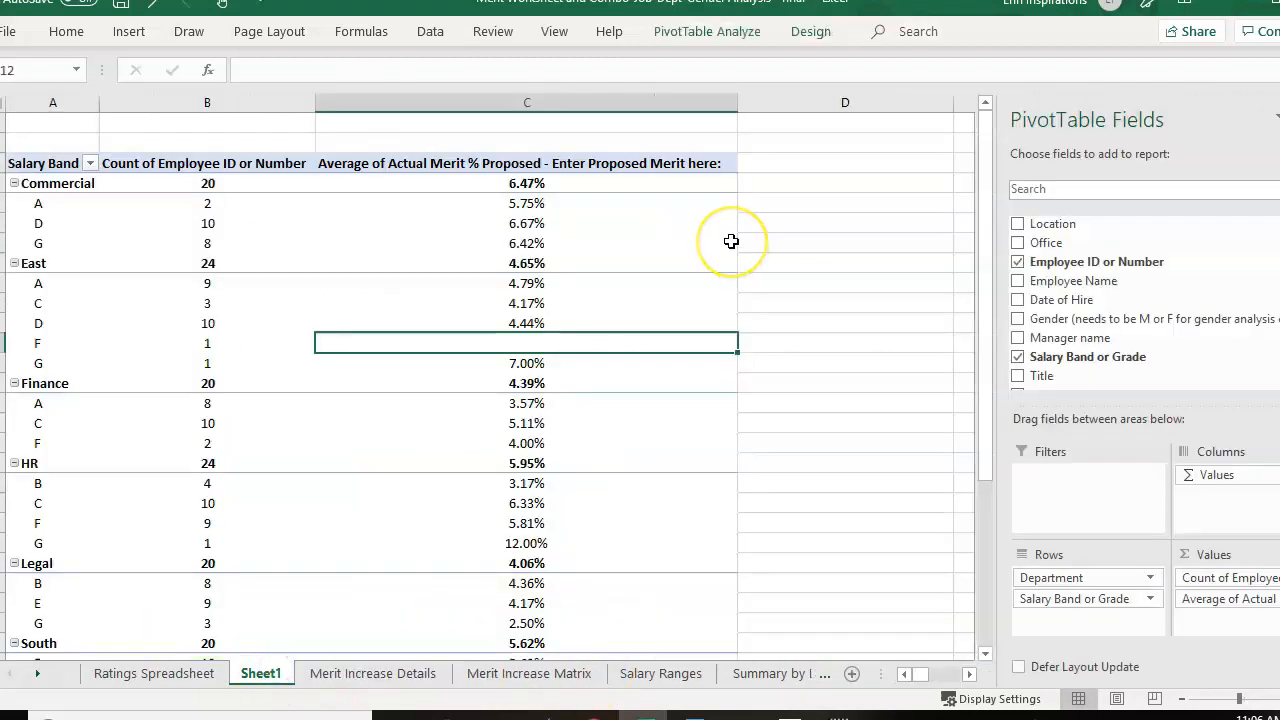
{"action": "mouse_move", "coordinate": [731, 241]}
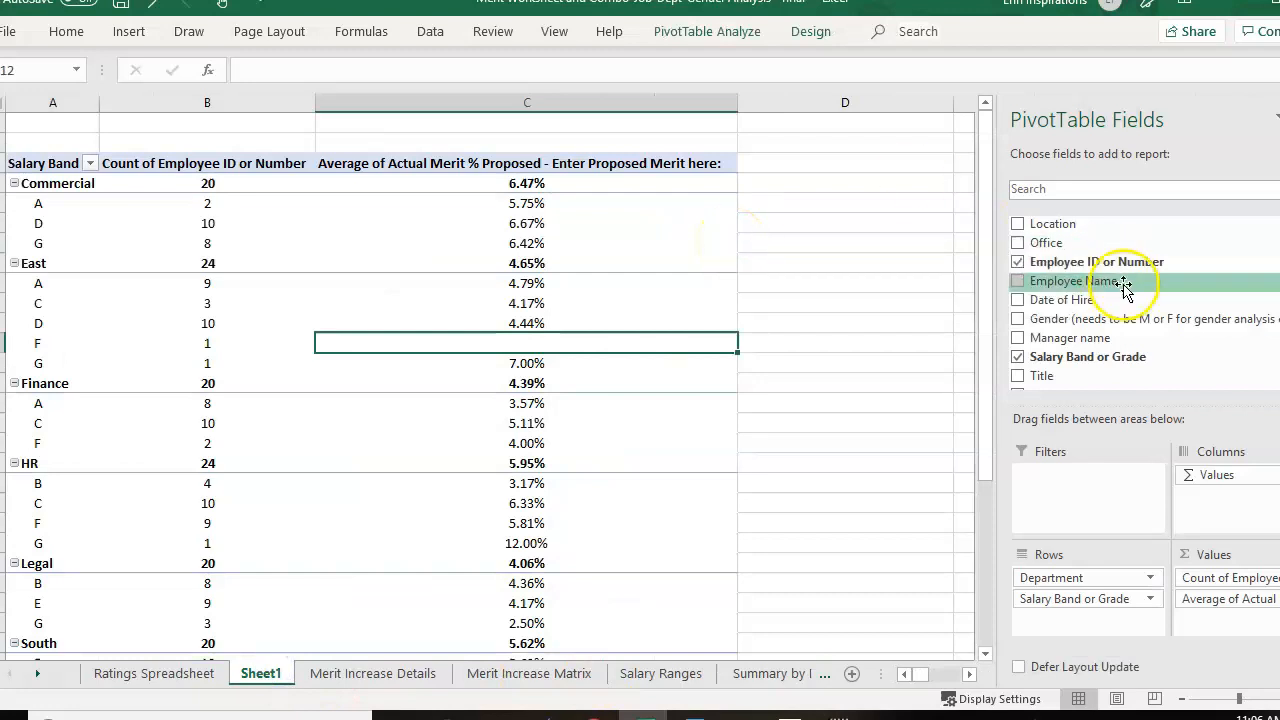
{"action": "scroll", "coordinate": [1143, 300], "scroll_direction": "down", "scroll_amount": 4}
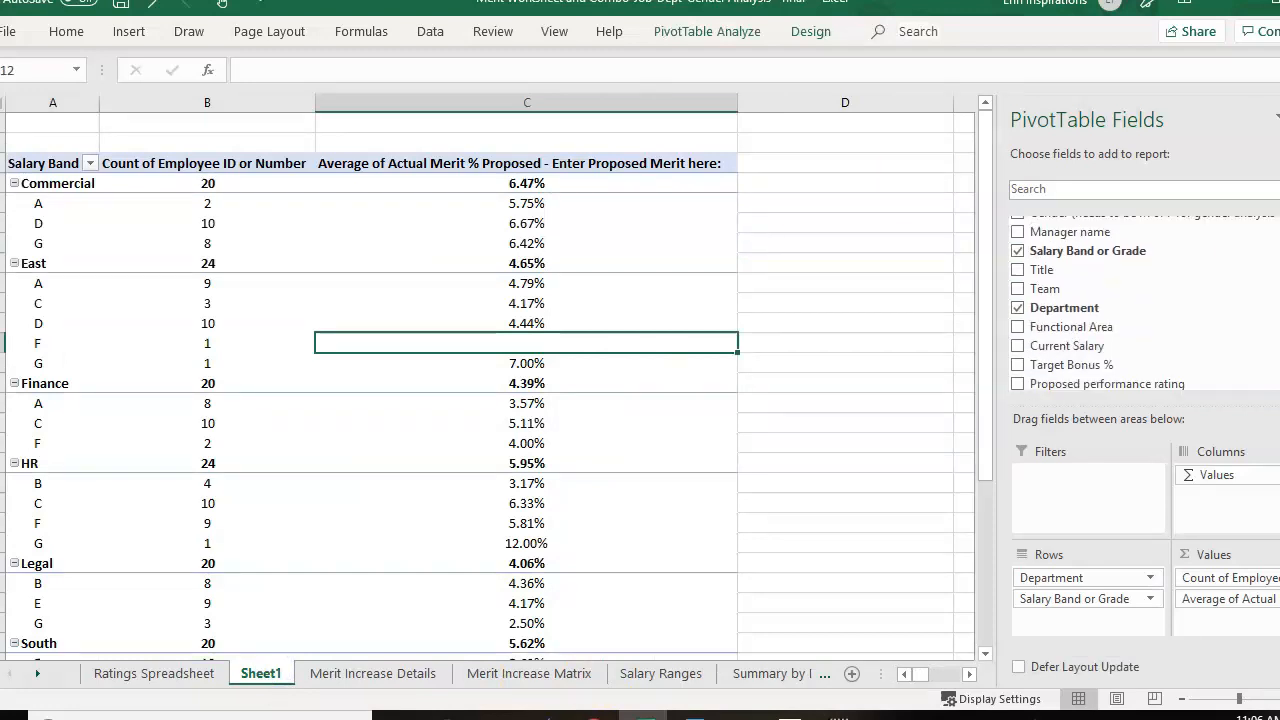
{"action": "scroll", "coordinate": [1143, 300], "scroll_direction": "down", "scroll_amount": 4}
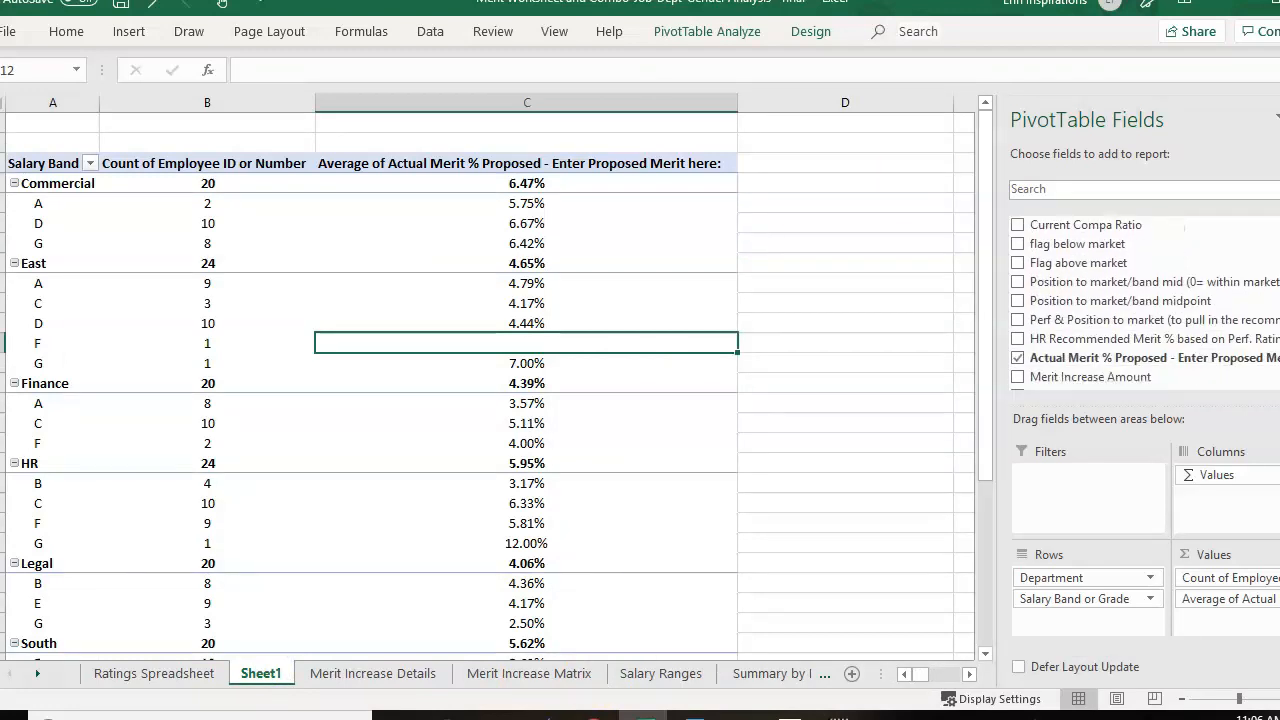
{"action": "left_click_drag", "start_coordinate": [1094, 305], "coordinate": [1222, 620]}
- Format column D, the merit increase amounts, as Number with zero decimal places and a thousands separator
{"action": "left_click", "coordinate": [837, 102]}
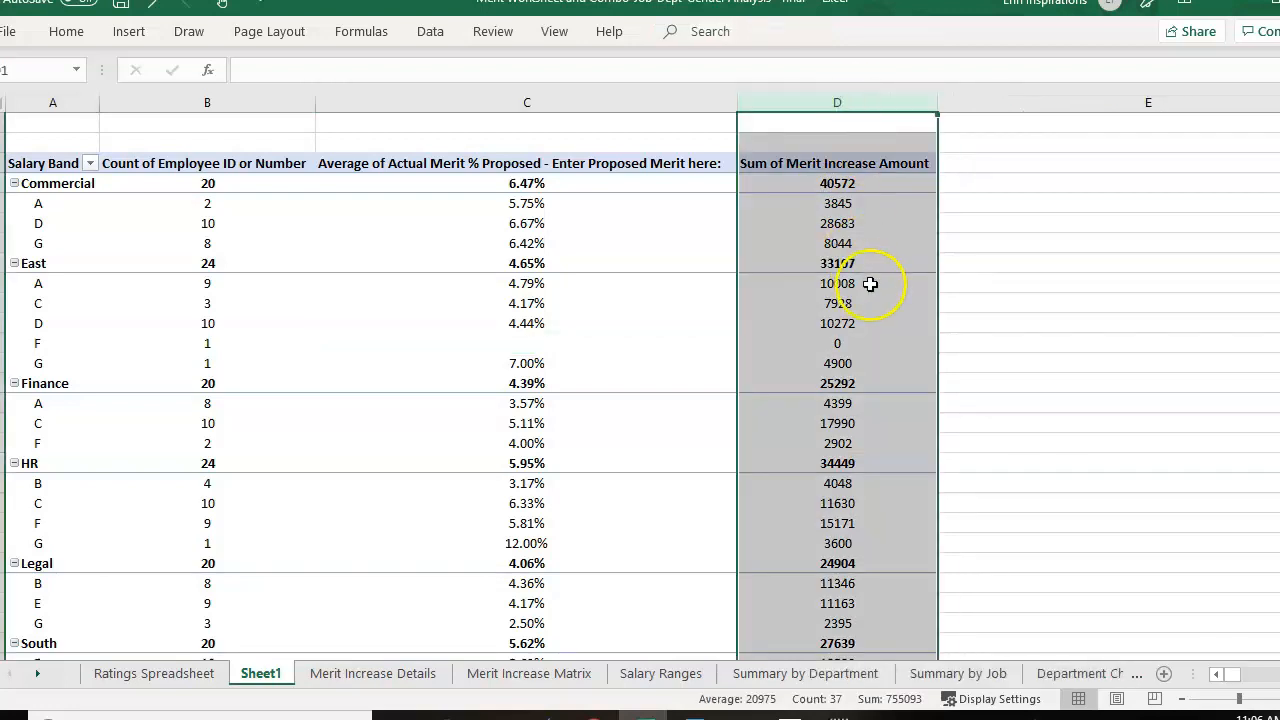
{"action": "right_click", "coordinate": [837, 102]}
{"action": "left_click", "coordinate": [912, 356]}
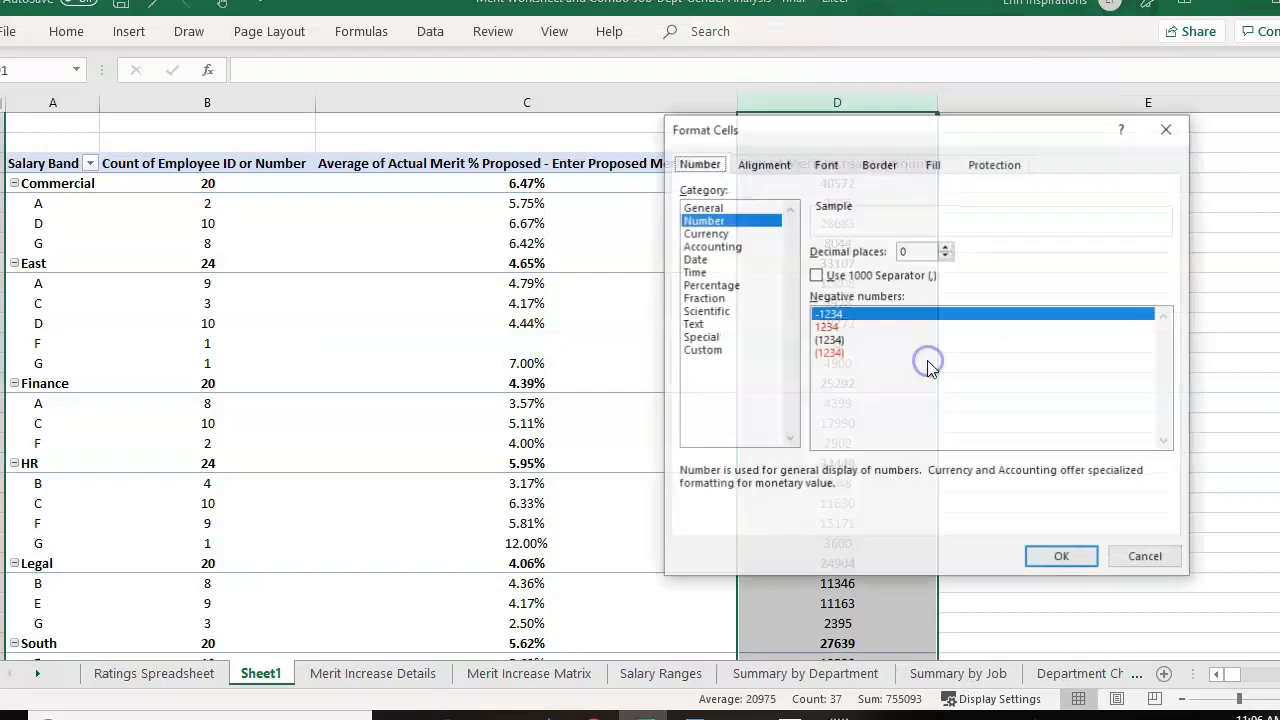
{"action": "left_click", "coordinate": [880, 278]}
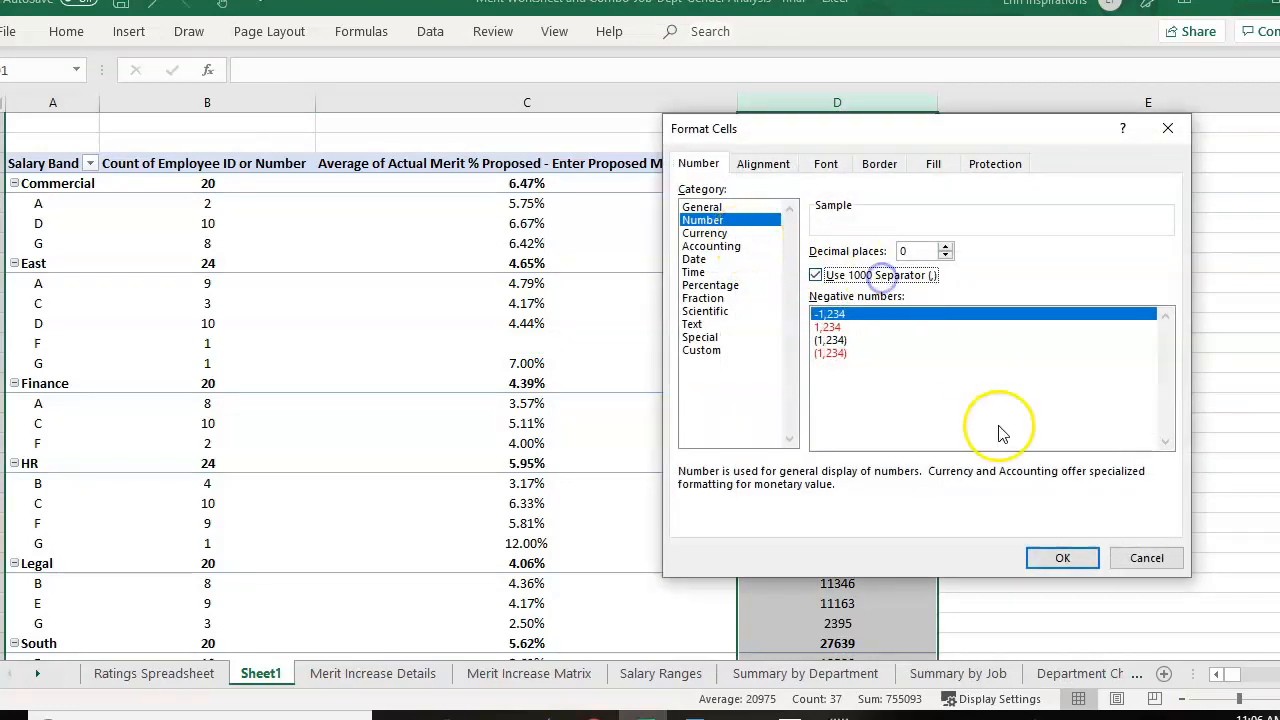
{"action": "left_click", "coordinate": [1062, 557]}
{"action": "left_click", "coordinate": [757, 397]}
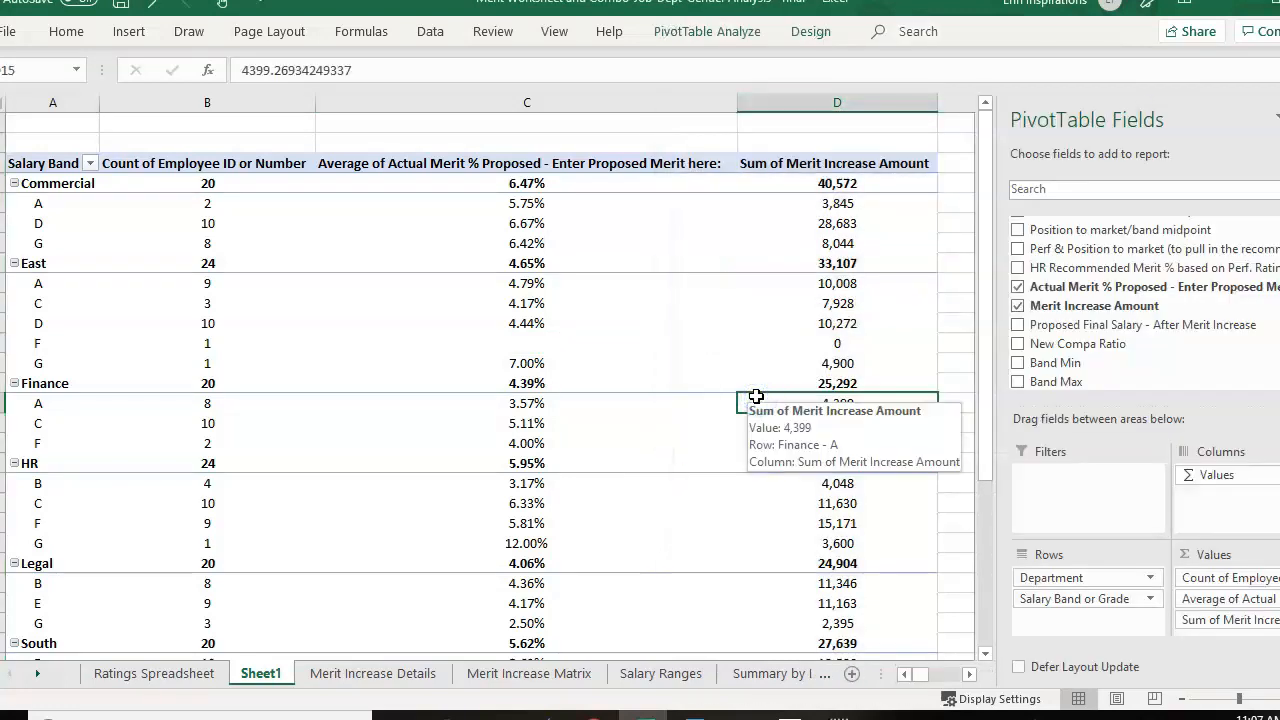
{"action": "left_click", "coordinate": [527, 383]}
{"action": "key", "text": "Left"}
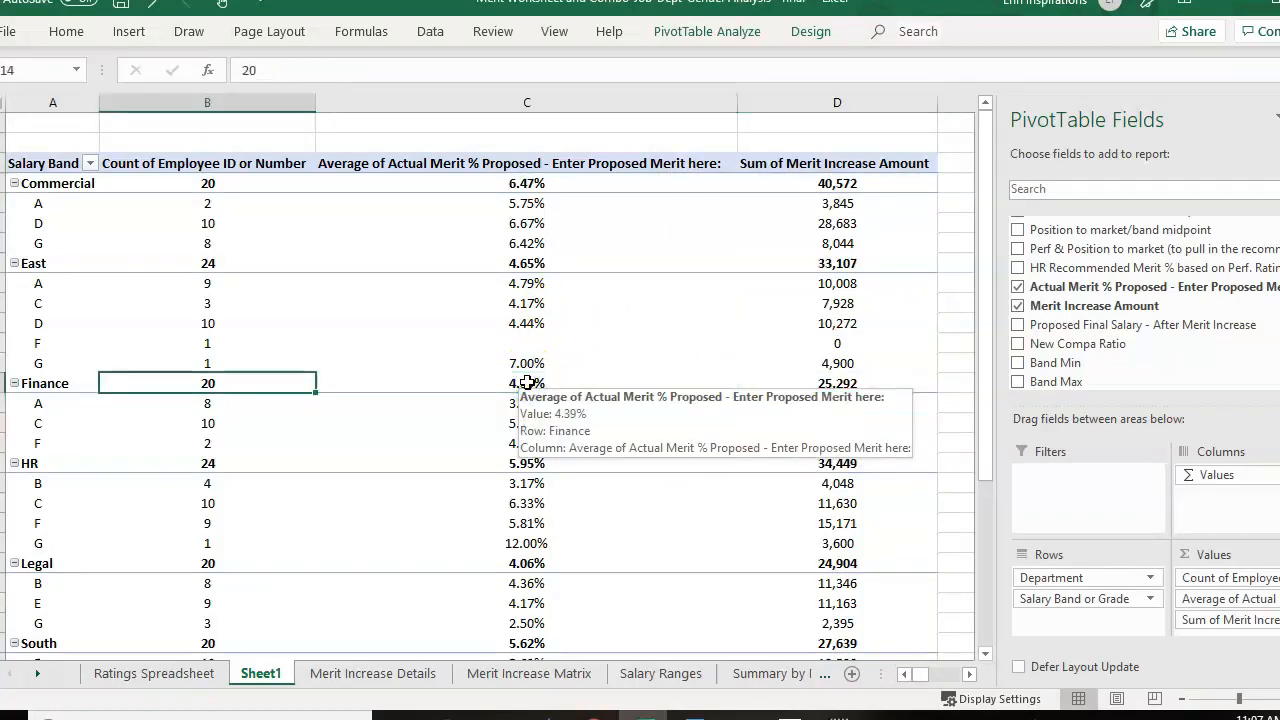
{"action": "mouse_move", "coordinate": [986, 343]}
{"action": "left_mouse_down"}
{"action": "mouse_move", "coordinate": [987, 545]}
{"action": "mouse_move", "coordinate": [990, 332]}
{"action": "left_mouse_up"}
- Clear the Functional Area column header in cell L15 on the Merit Increase Details sheet
{"action": "key", "text": "ctrl+Page_Down"}
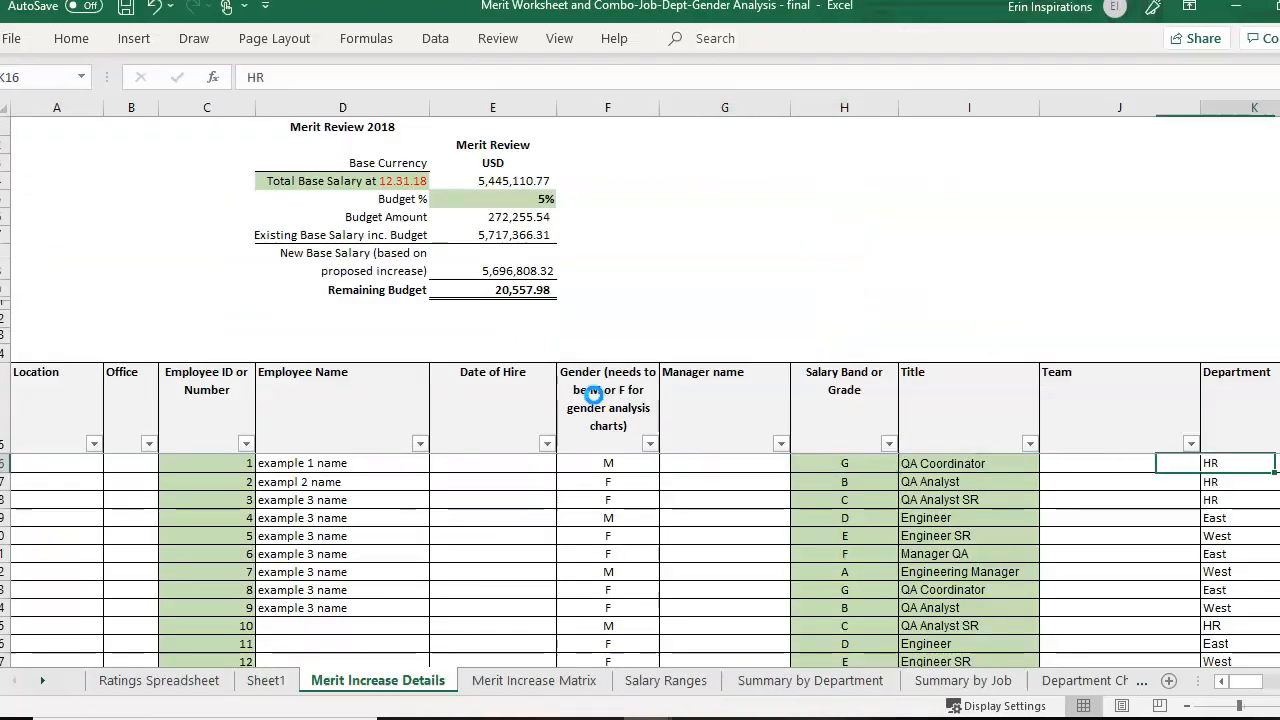
{"action": "key", "text": "Right"}
{"action": "key", "text": "Right"}
{"action": "key", "text": "Right"}
{"action": "key", "text": "Right"}
{"action": "key", "text": "Right"}
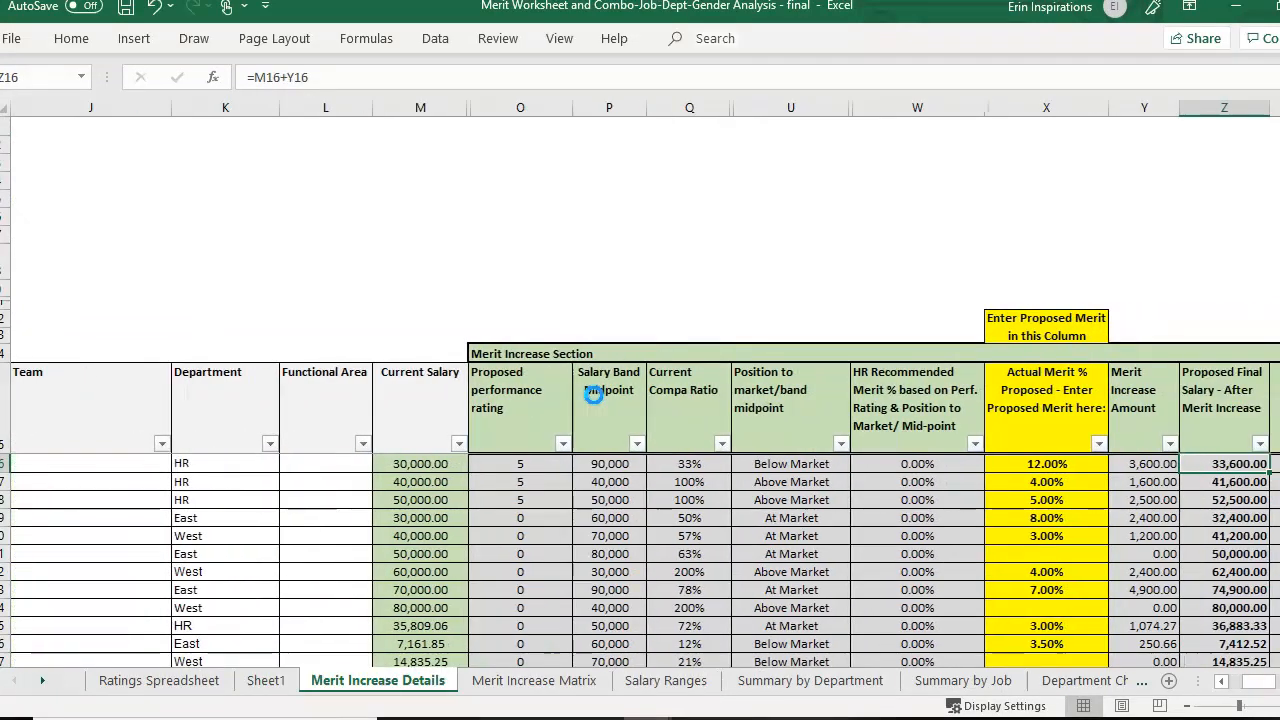
{"action": "key", "text": "Left"}
{"action": "key", "text": "Left"}
{"action": "key", "text": "Left"}
{"action": "key", "text": "Left"}
{"action": "key", "text": "Left"}
{"action": "key", "text": "Left"}
{"action": "key", "text": "Left"}
{"action": "key", "text": "Left"}
{"action": "key", "text": "Left"}
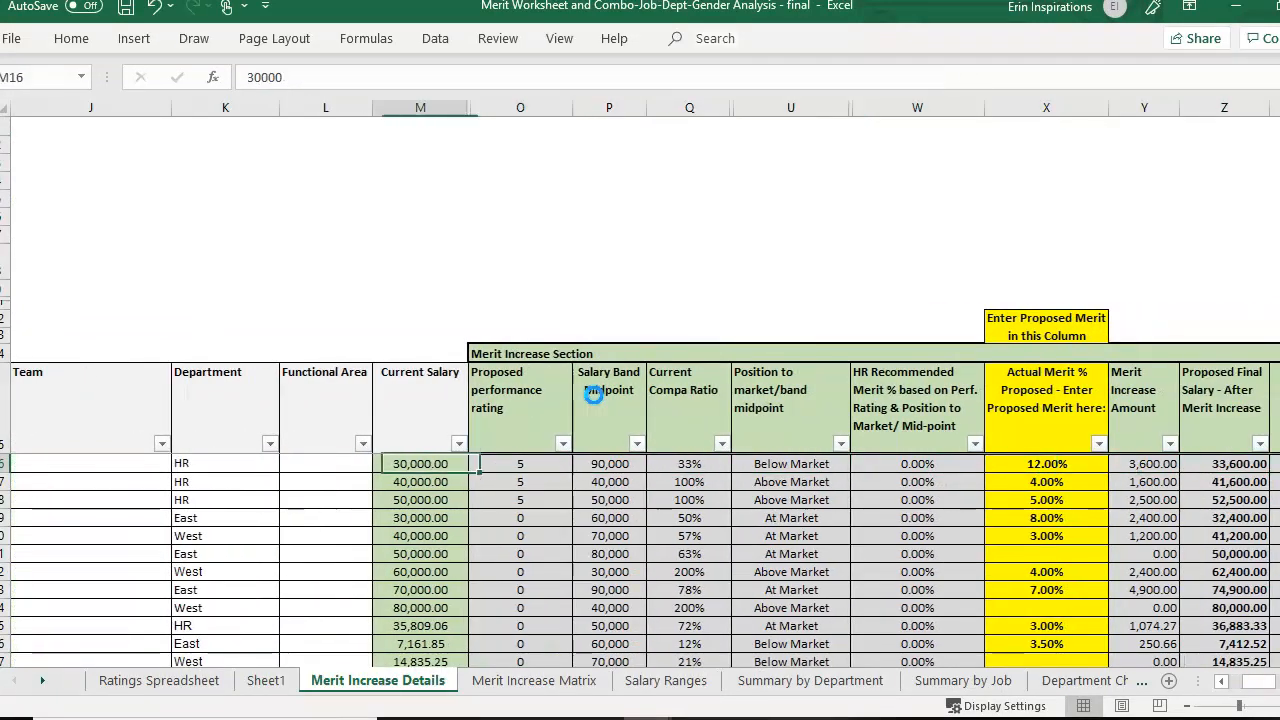
{"action": "key", "text": "Up"}
{"action": "key", "text": "Left"}
{"action": "key", "text": "Left"}
{"action": "key", "text": "Right"}
{"action": "key", "text": "Right"}
{"action": "key", "text": "Right"}
{"action": "key", "text": "Left"}
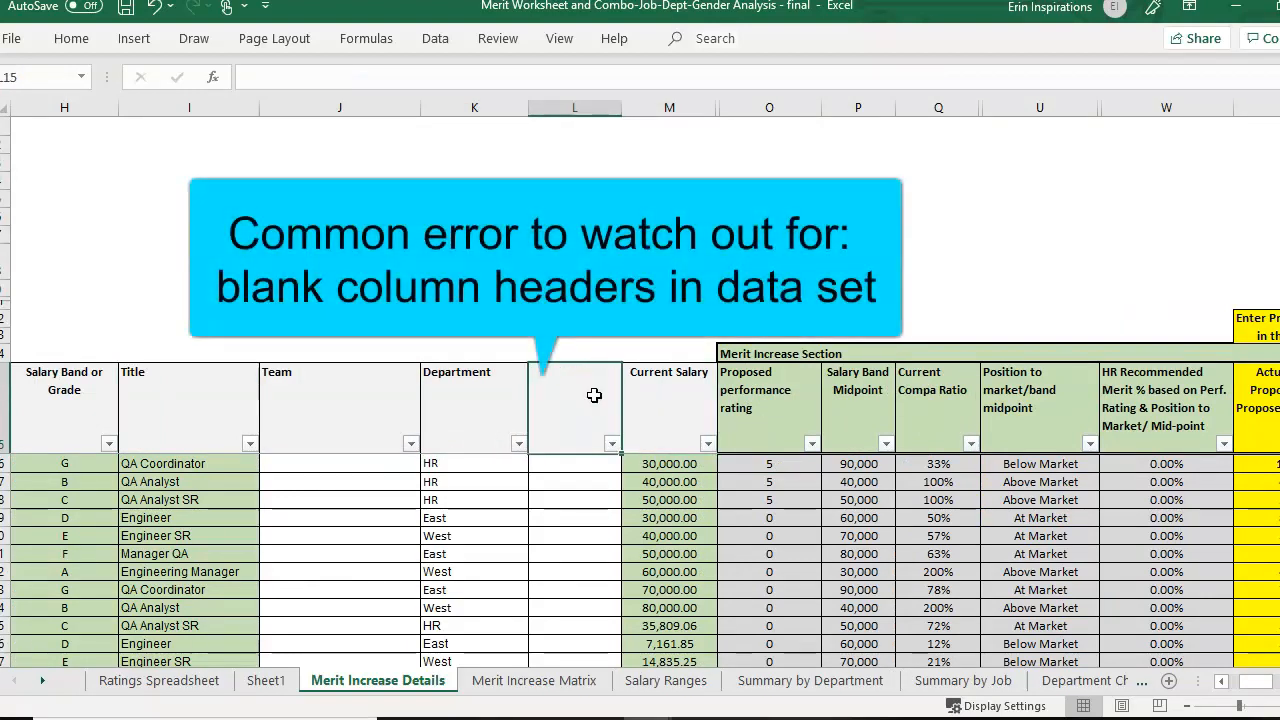
- Examine header row 15 of the merit data, starting at Location, for blank column headers
{"action": "key", "text": "Left"}
{"action": "key", "text": "Left"}
{"action": "key", "text": "Left"}
{"action": "key", "text": "Home"}
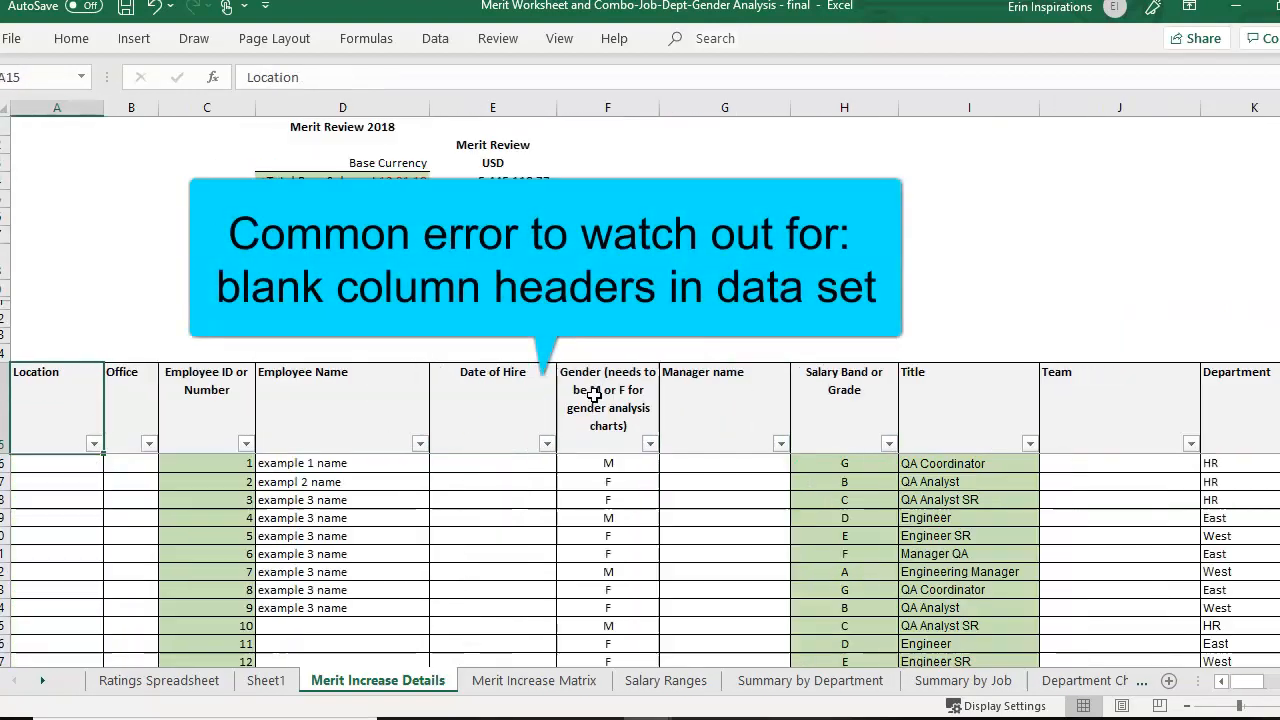
{"action": "key", "text": "Right"}
{"action": "key", "text": "Right"}
{"action": "key", "text": "Right"}
{"action": "key", "text": "Right"}
{"action": "key", "text": "Right"}
{"action": "key", "text": "Right"}
{"action": "key", "text": "Right"}
{"action": "key", "text": "Right"}
{"action": "key", "text": "Right"}
{"action": "key", "text": "Right"}
{"action": "key", "text": "Right"}
{"action": "key", "text": "Right"}
{"action": "key", "text": "Right"}
{"action": "key", "text": "Right"}
{"action": "key", "text": "Right"}
{"action": "key", "text": "Right"}
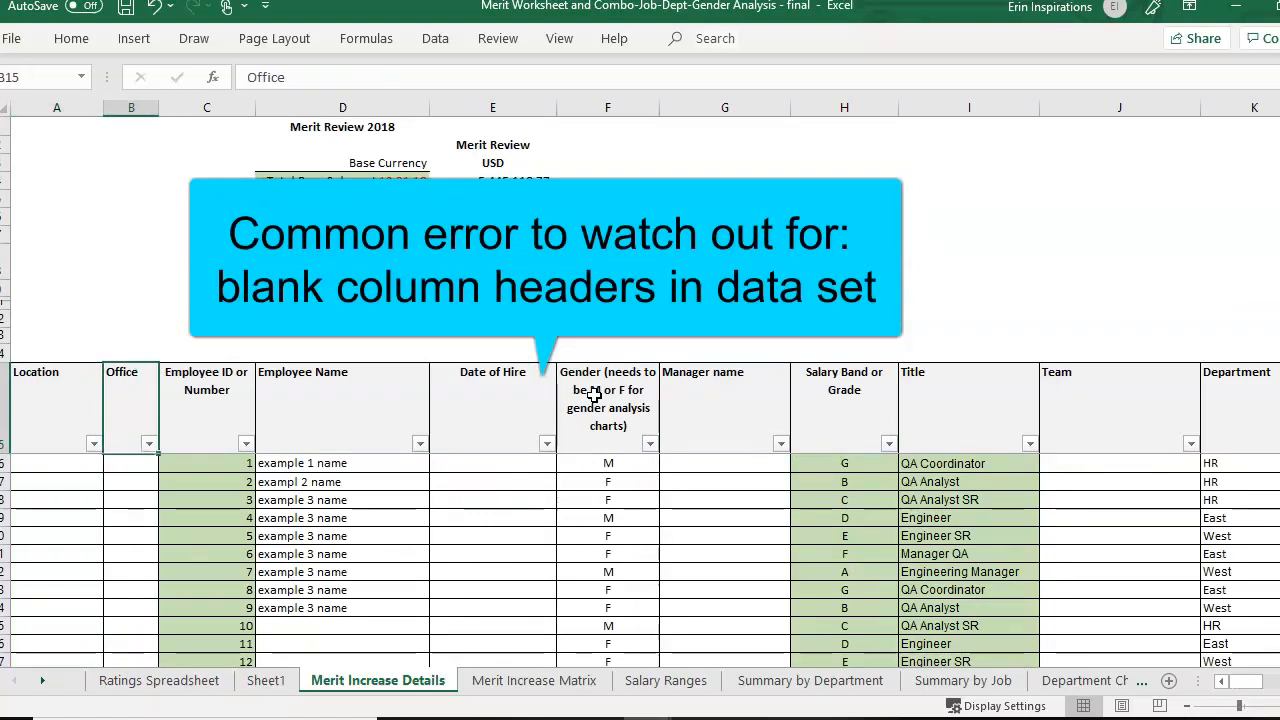
{"action": "key", "text": "Left"}
{"action": "key", "text": "Left"}
{"action": "key", "text": "Left"}
{"action": "key", "text": "Left"}
{"action": "key", "text": "Left"}
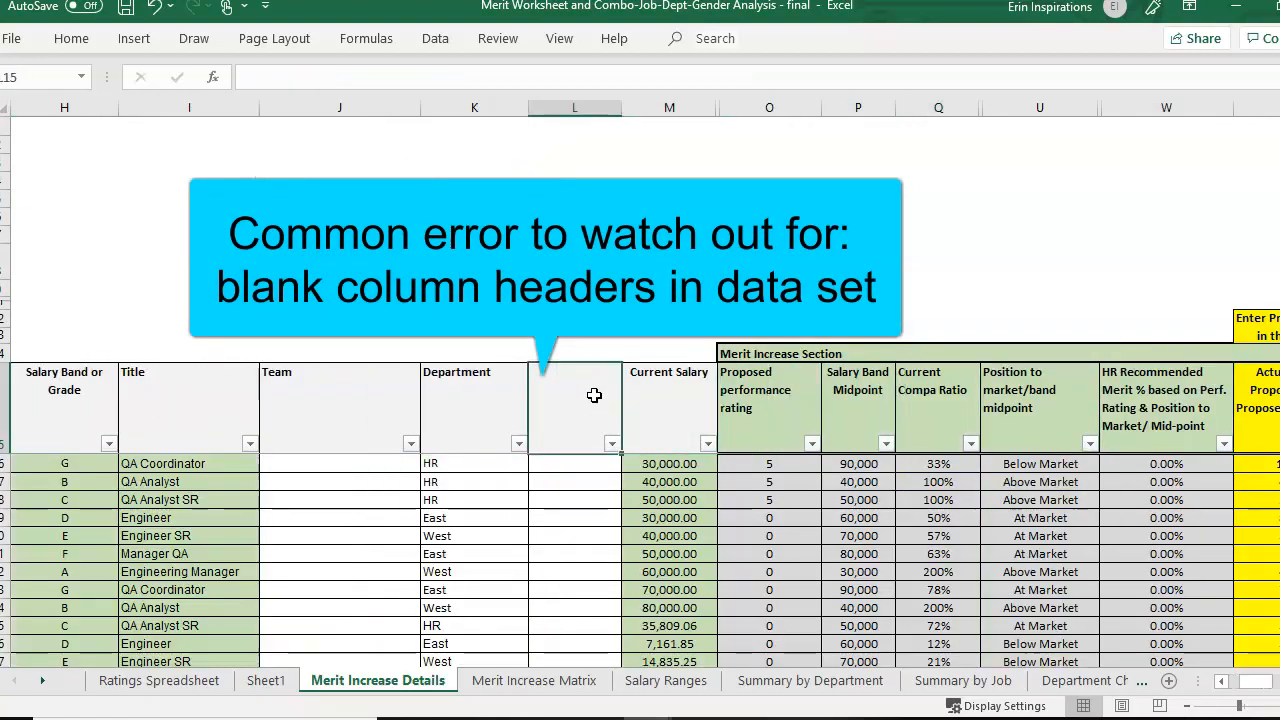
- Select the merit data on the Merit Increase Details sheet, including header row 15, as range A15:AJ49
{"action": "key", "text": "Left"}
{"action": "key", "text": "Left"}
{"action": "key", "text": "Left"}
{"action": "key", "text": "Left"}
{"action": "key", "text": "Home"}
{"action": "key", "text": "shift+Right"}
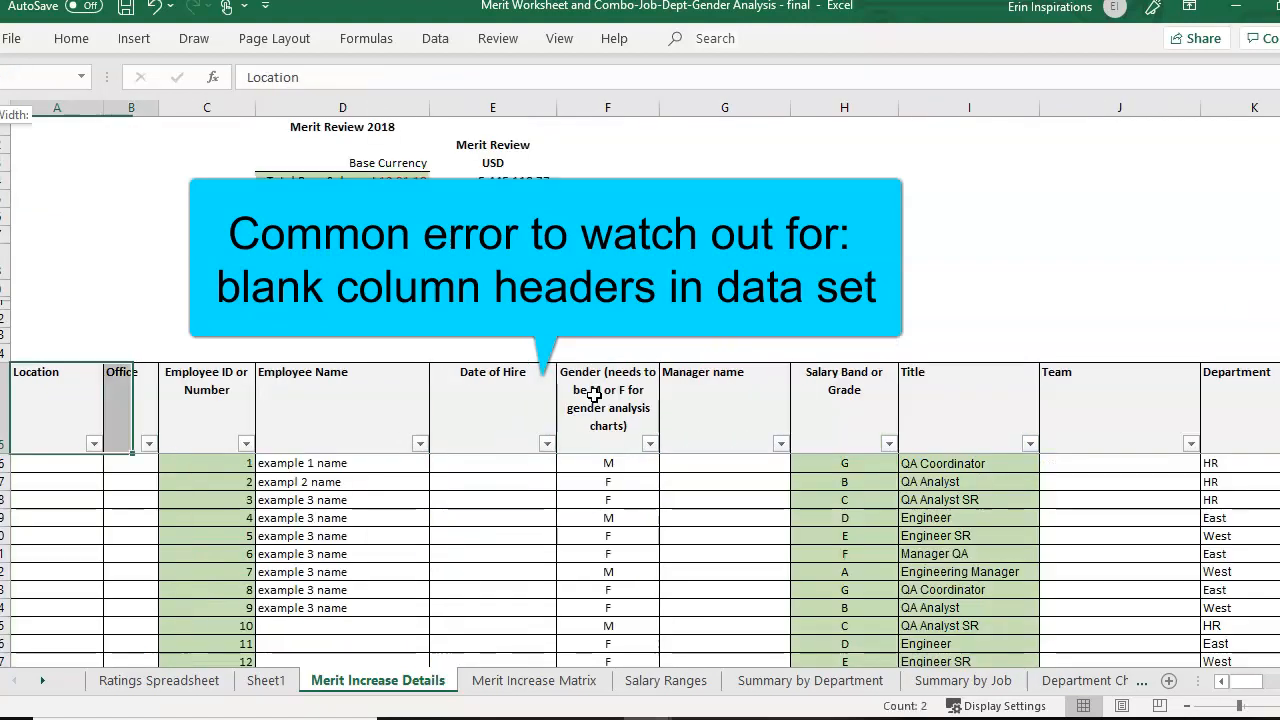
{"action": "key", "text": "shift+Right"}
{"action": "key", "text": "shift+Right"}
{"action": "key", "text": "shift+Right"}
{"action": "key", "text": "shift+Right"}
{"action": "key", "text": "shift+Right"}
{"action": "key", "text": "shift+Right"}
{"action": "key", "text": "shift+Right"}
{"action": "key", "text": "shift+Right"}
{"action": "key", "text": "shift+Right"}
{"action": "key", "text": "shift+Right"}
{"action": "key", "text": "shift+Right"}
{"action": "key", "text": "shift+Right"}
{"action": "key", "text": "shift+Right"}
{"action": "key", "text": "shift+Right"}
{"action": "key", "text": "shift+Right"}
{"action": "key", "text": "shift+Right"}
{"action": "key", "text": "shift+Right"}
{"action": "key", "text": "shift+Right"}
{"action": "key", "text": "shift+Right"}
{"action": "key", "text": "shift+Right"}
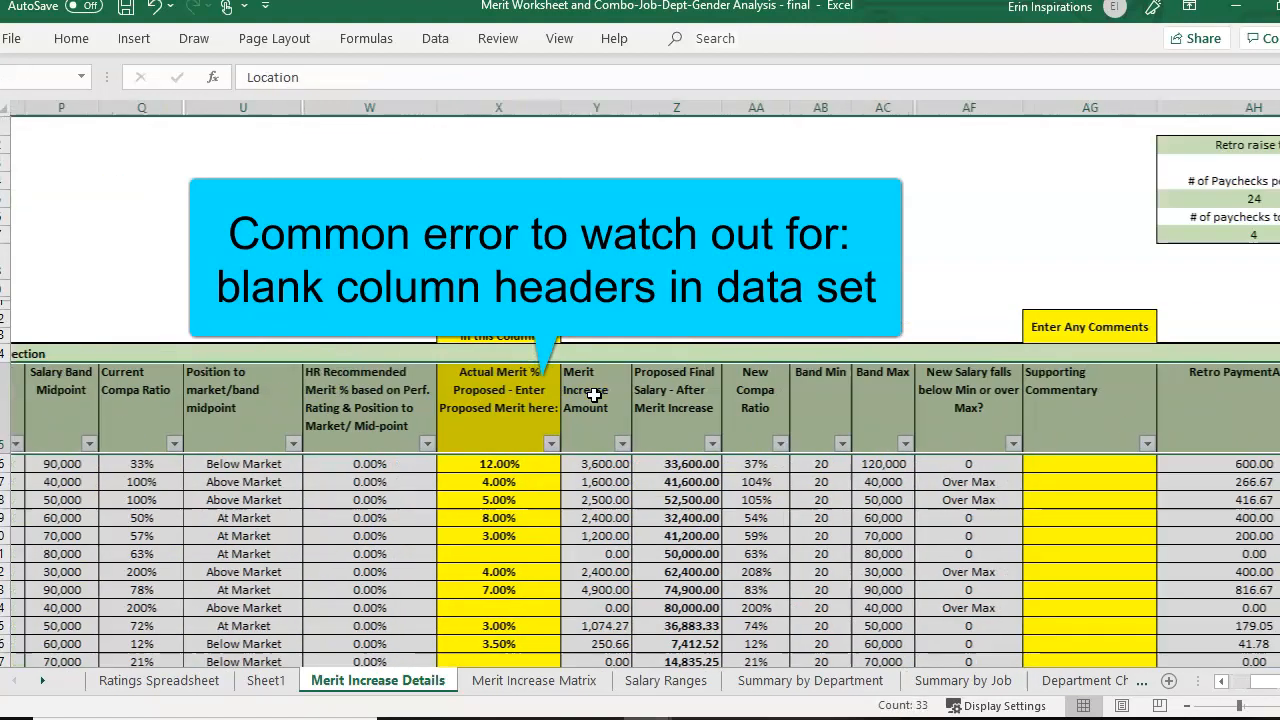
{"action": "key", "text": "shift+Right"}
{"action": "key", "text": "shift+Right"}
{"action": "key", "text": "shift+Right"}
{"action": "key", "text": "shift+Right"}
{"action": "key", "text": "shift+Right"}
{"action": "key", "text": "shift+Right"}
{"action": "key", "text": "shift+Left"}
{"action": "key", "text": "shift+Left"}
{"action": "key", "text": "shift+Down"}
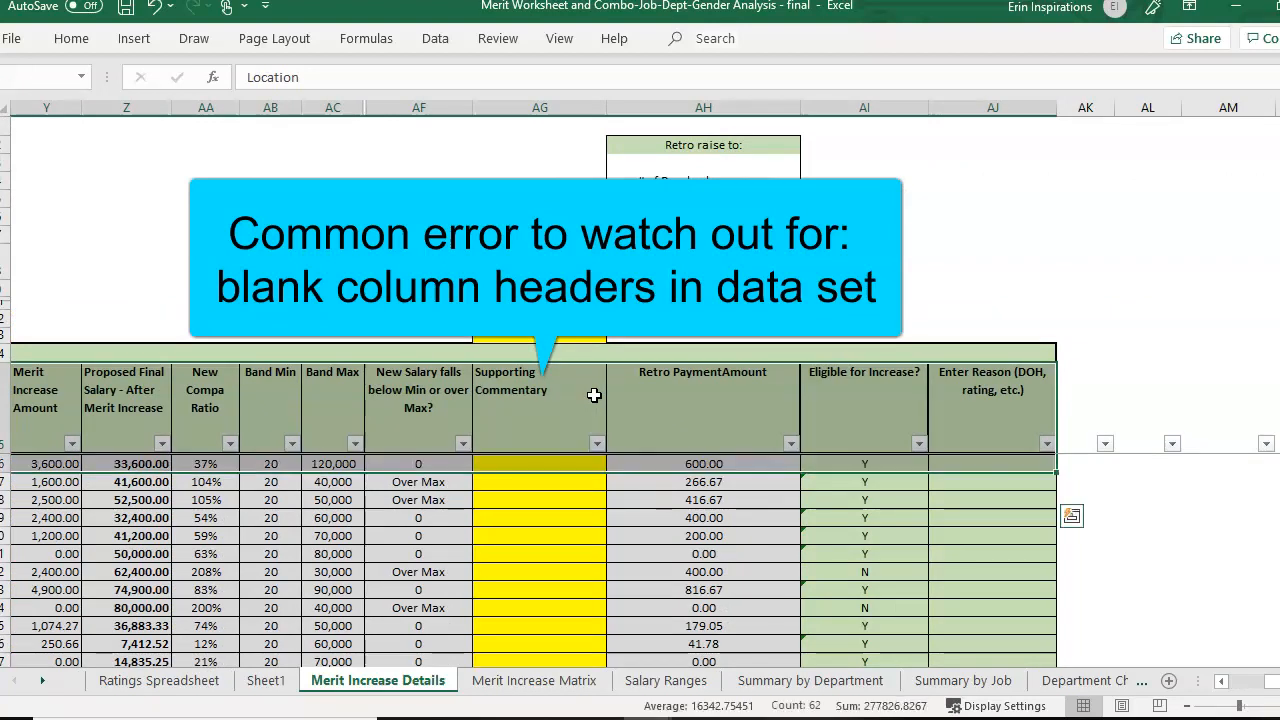
{"action": "key", "text": "ctrl+shift+Down"}
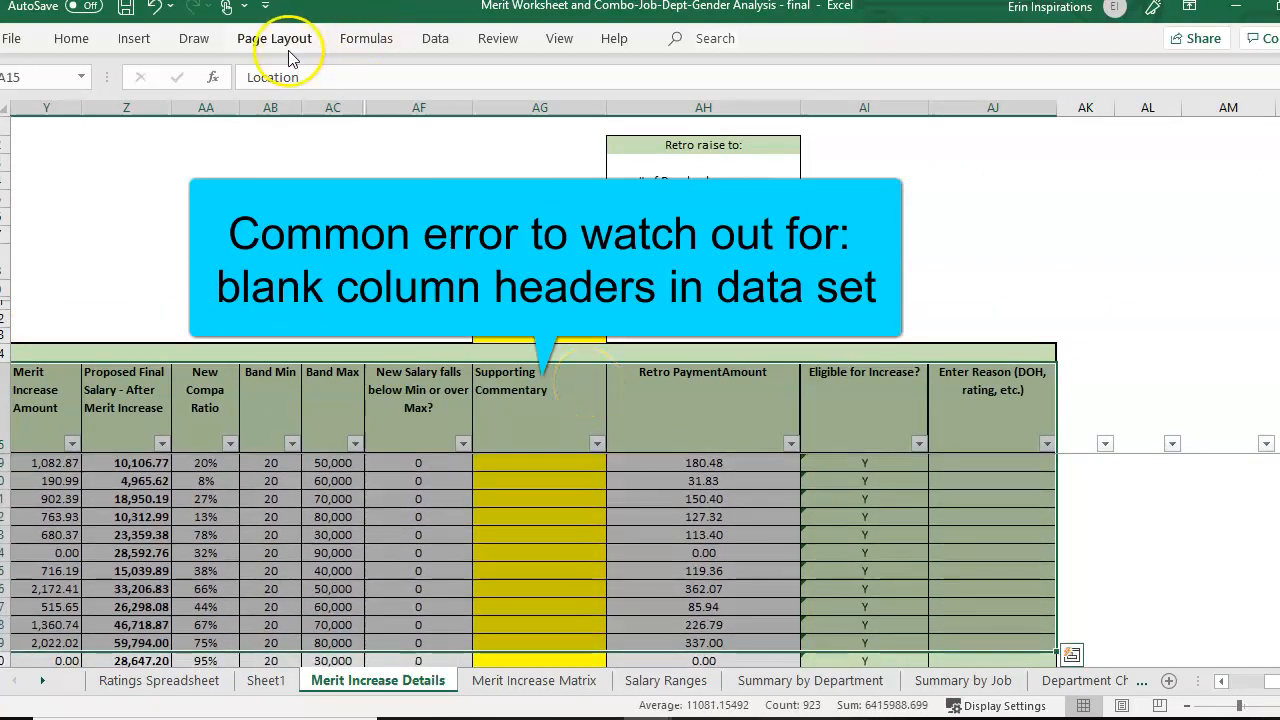
- Try to create a PivotTable on a new worksheet from 'Merit Increase Details'!$A$15:$AJ$49 while the L15 header is blank
{"action": "left_click", "coordinate": [134, 38]}
{"action": "left_click", "coordinate": [24, 88]}
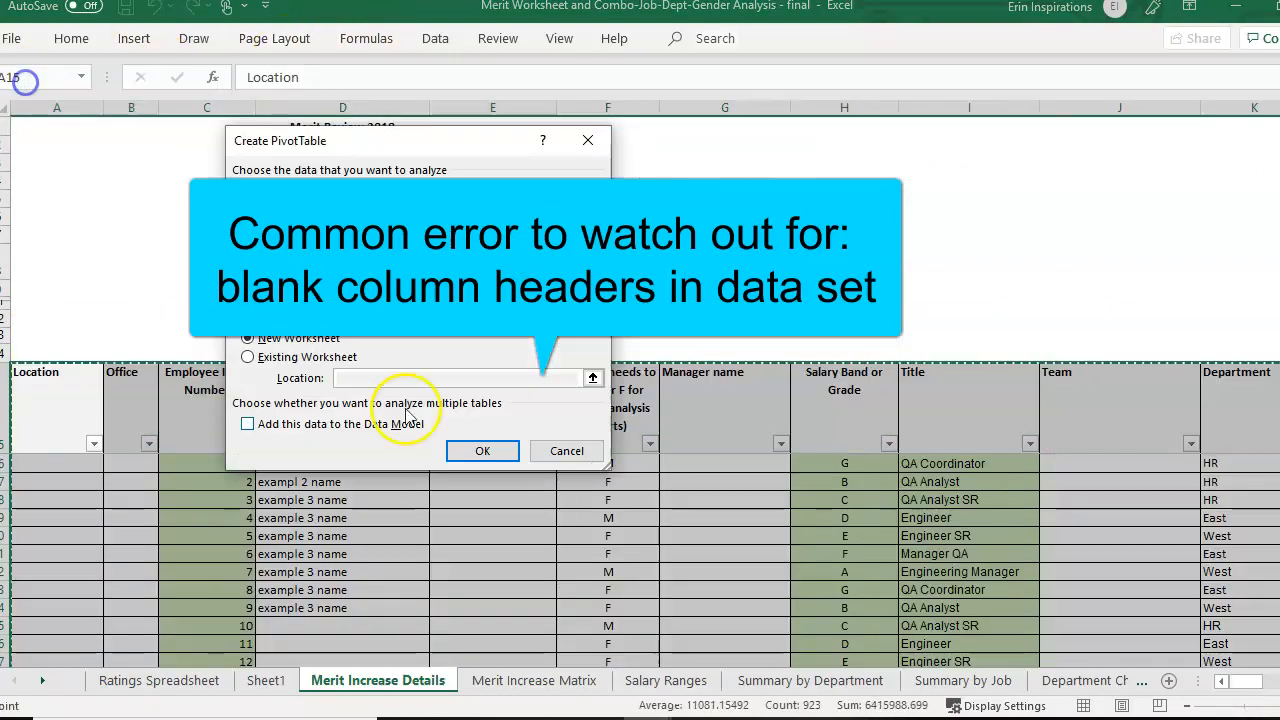
{"action": "left_click", "coordinate": [480, 452]}
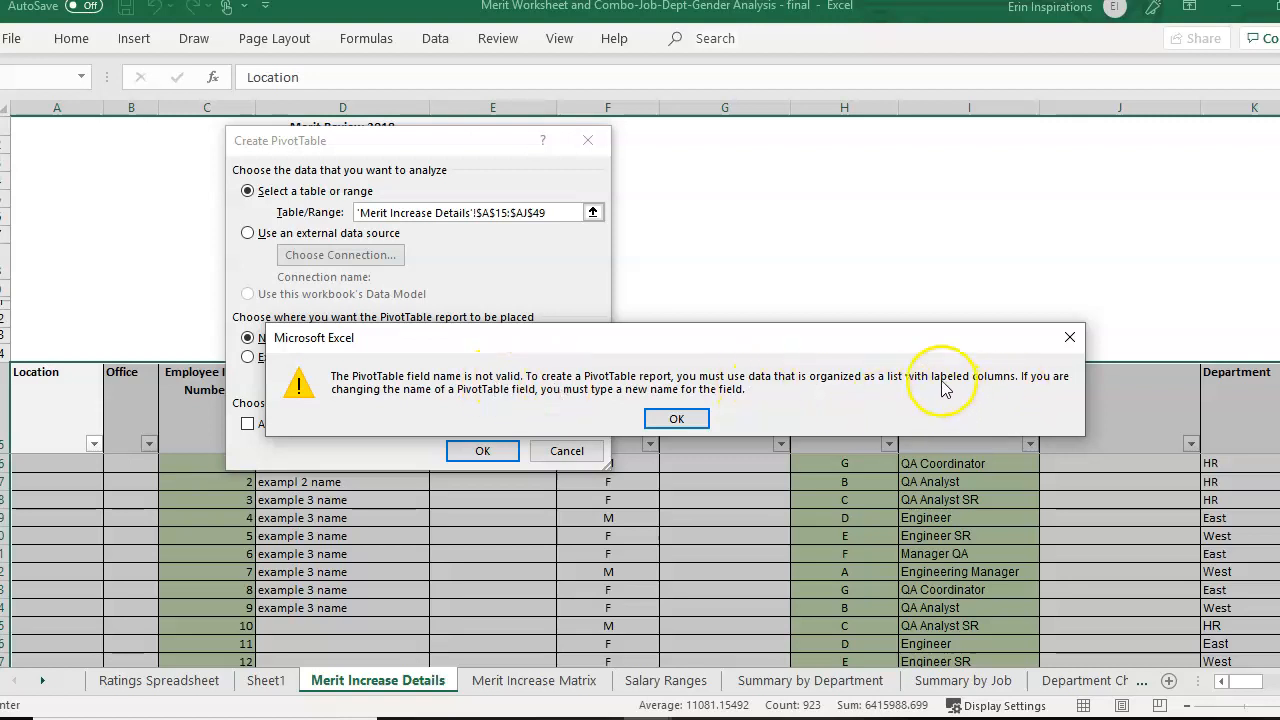
{"action": "key", "text": "Escape"}
{"action": "key", "text": "Escape"}
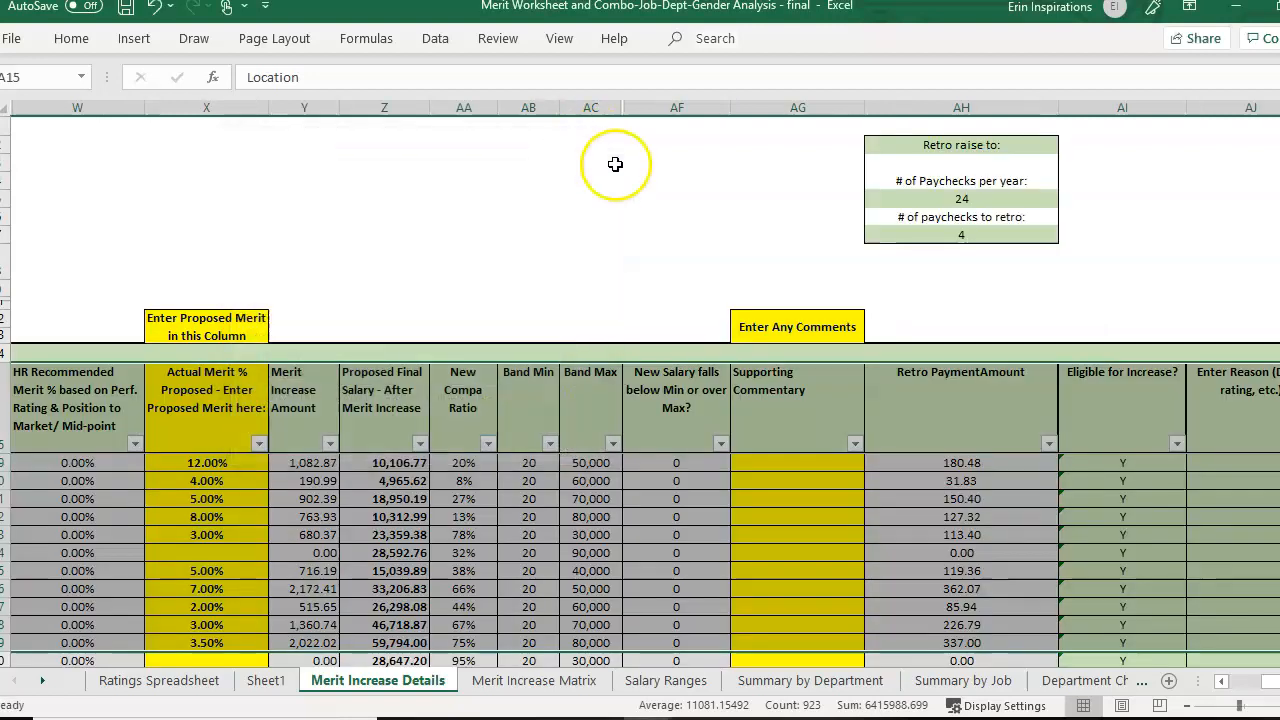
- Find the blank column header between Department and Current Salary in row 15 and enter "xx" in cell L15
{"action": "left_click", "coordinate": [459, 384]}
{"action": "key", "text": "Left"}
{"action": "key", "text": "Left"}
{"action": "key", "text": "Left"}
{"action": "key", "text": "Left"}
{"action": "key", "text": "Left"}
{"action": "key", "text": "Left"}
{"action": "key", "text": "Left"}
{"action": "key", "text": "Left"}
{"action": "key", "text": "Left"}
{"action": "key", "text": "Left"}
{"action": "key", "text": "Left"}
{"action": "key", "text": "Left"}
{"action": "key", "text": "Left"}
{"action": "key", "text": "Left"}
{"action": "key", "text": "Left"}
{"action": "key", "text": "Left"}
{"action": "key", "text": "Left"}
{"action": "key", "text": "Left"}
{"action": "key", "text": "Left"}
{"action": "key", "text": "Left"}
{"action": "key", "text": "Left"}
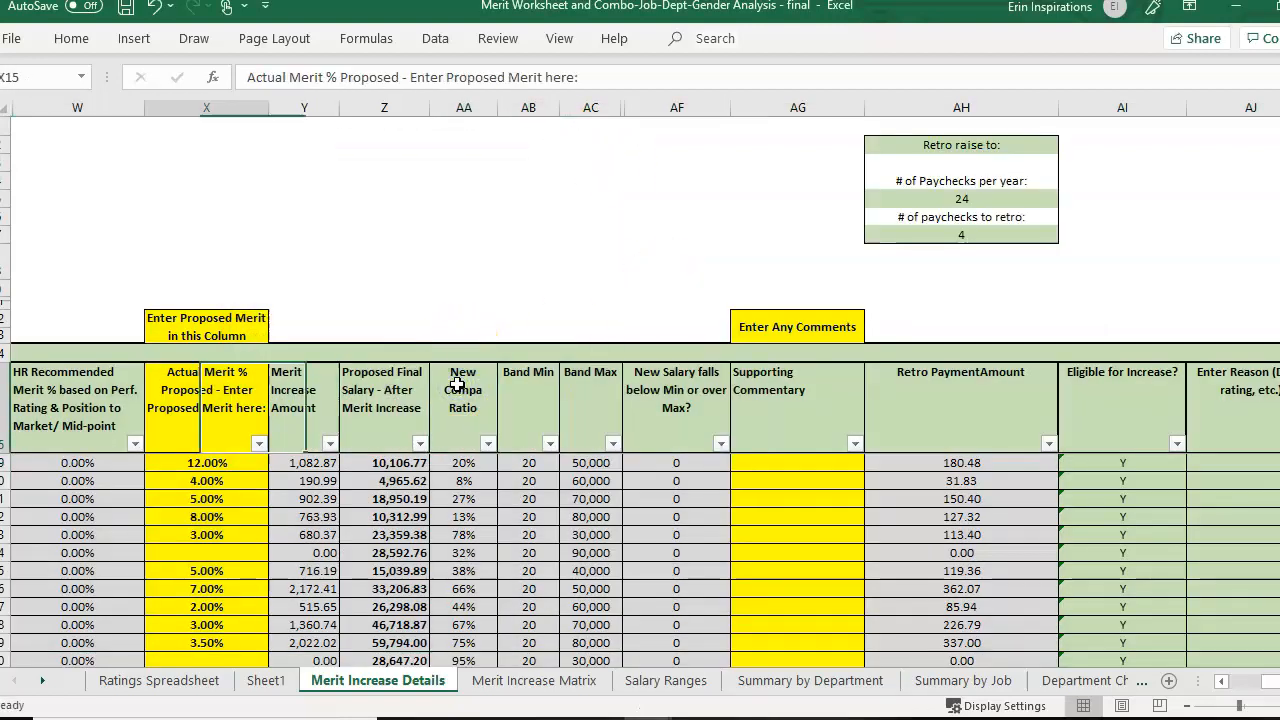
{"action": "key", "text": "Right"}
{"action": "key", "text": "Right"}
{"action": "key", "text": "Right"}
{"action": "key", "text": "Right"}
{"action": "key", "text": "Right"}
{"action": "key", "text": "Right"}
{"action": "key", "text": "Right"}
{"action": "key", "text": "Right"}
{"action": "key", "text": "Right"}
{"action": "key", "text": "Right"}
{"action": "key", "text": "Right"}
{"action": "key", "text": "Right"}
{"action": "key", "text": "Right"}
{"action": "key", "text": "Right"}
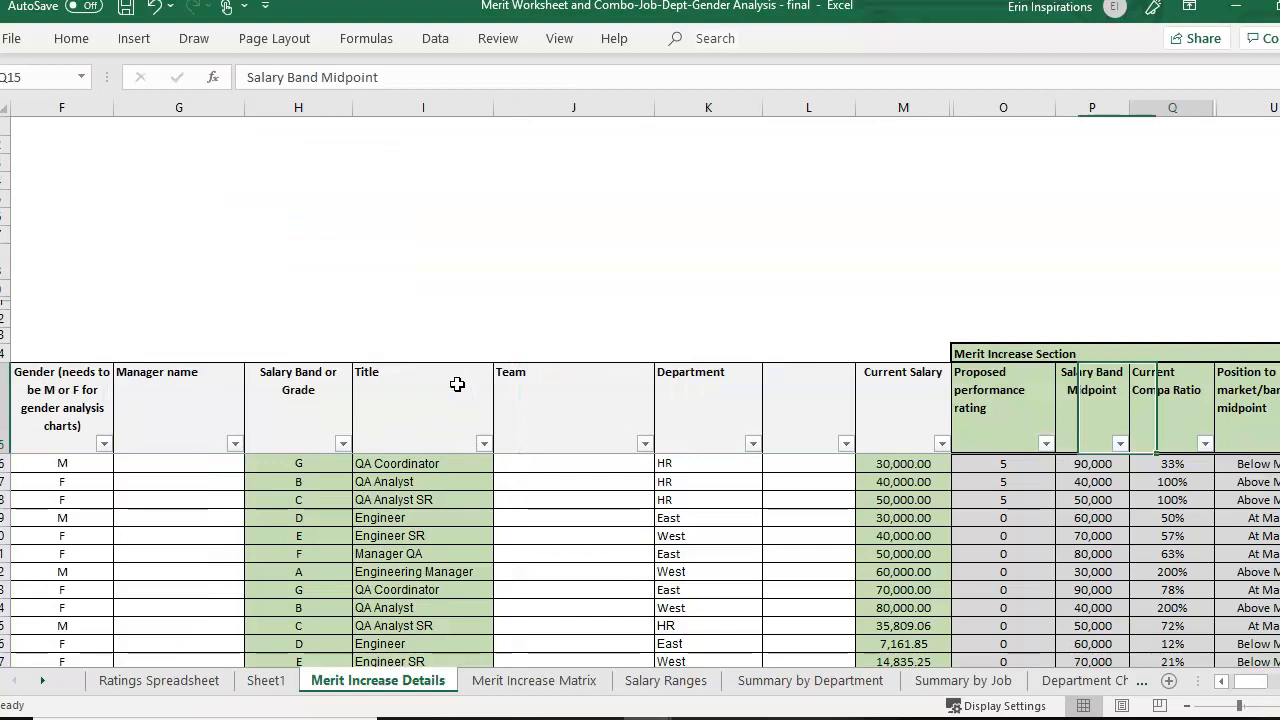
{"action": "key", "text": "Left"}
{"action": "key", "text": "Left"}
{"action": "key", "text": "Left"}
{"action": "key", "text": "Left"}
{"action": "key", "text": "Left"}
{"action": "key", "text": "Left"}
{"action": "key", "text": "Left"}
{"action": "key", "text": "Right"}
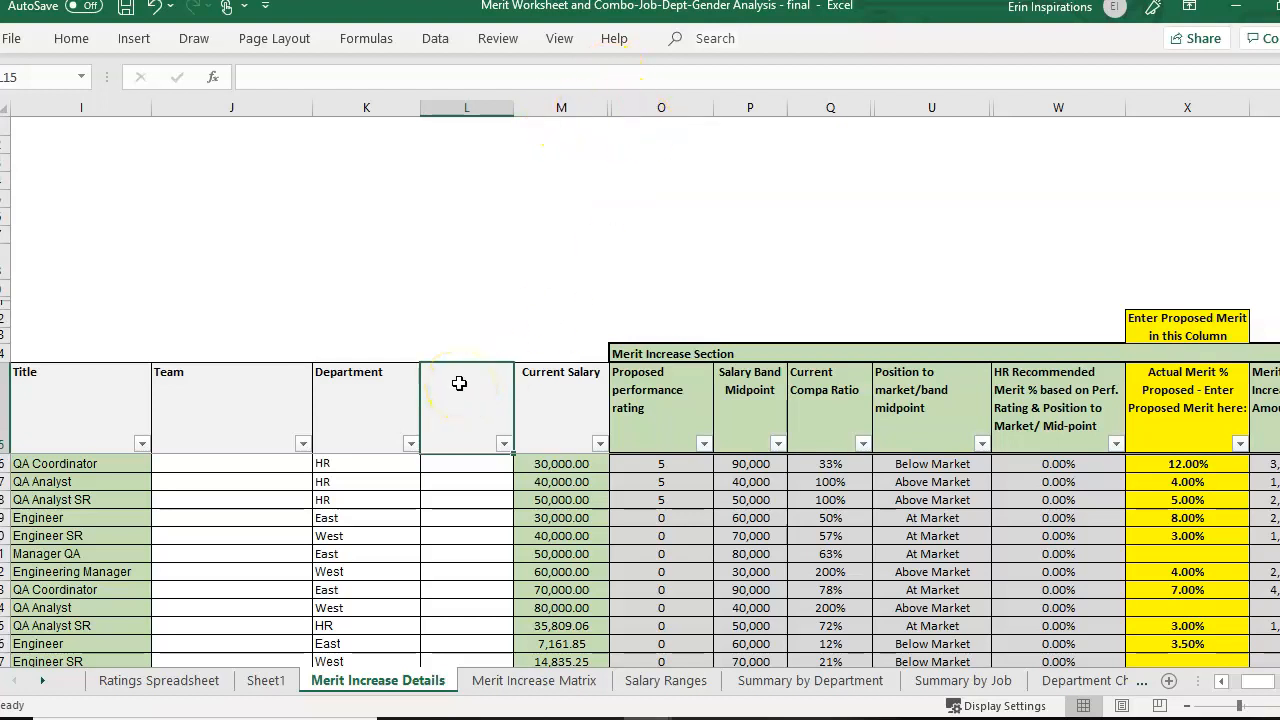
{"action": "type", "text": "xx"}
{"action": "key", "text": "Return"}
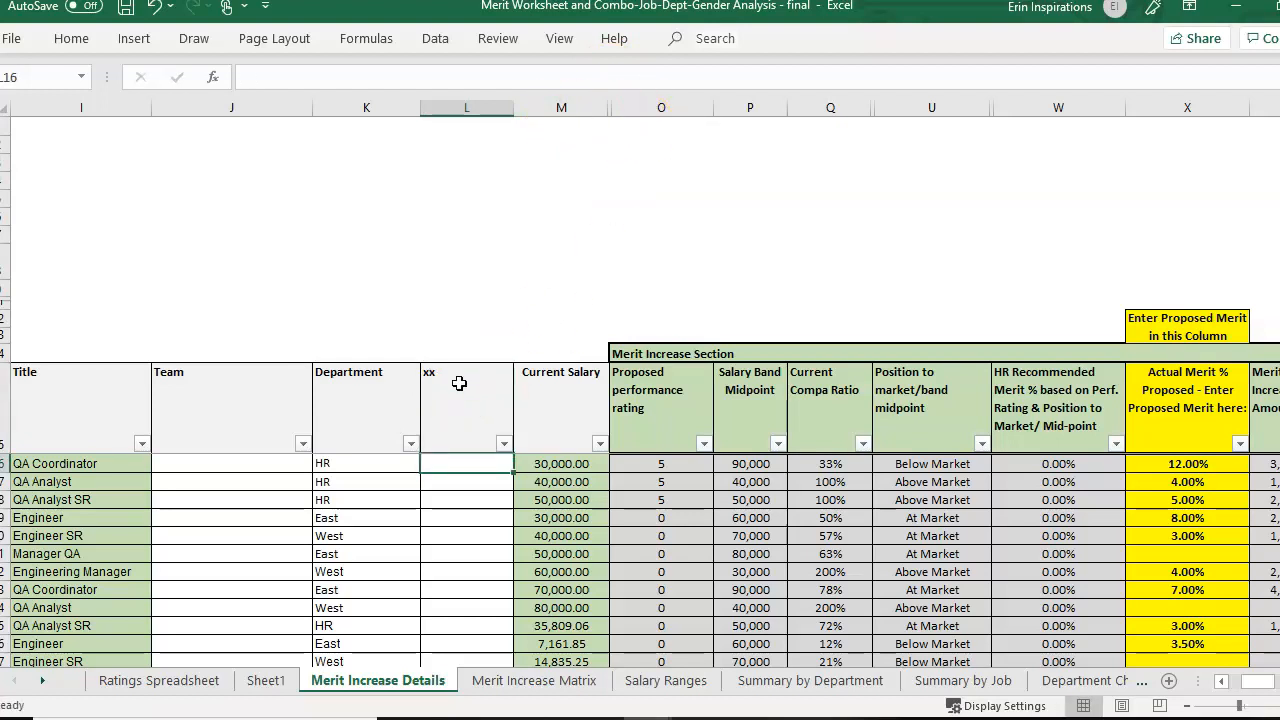
- Highlight the whole of column L, and return to the Location header in cell A15 at the start of the merit data
{"action": "left_click", "coordinate": [472, 105]}
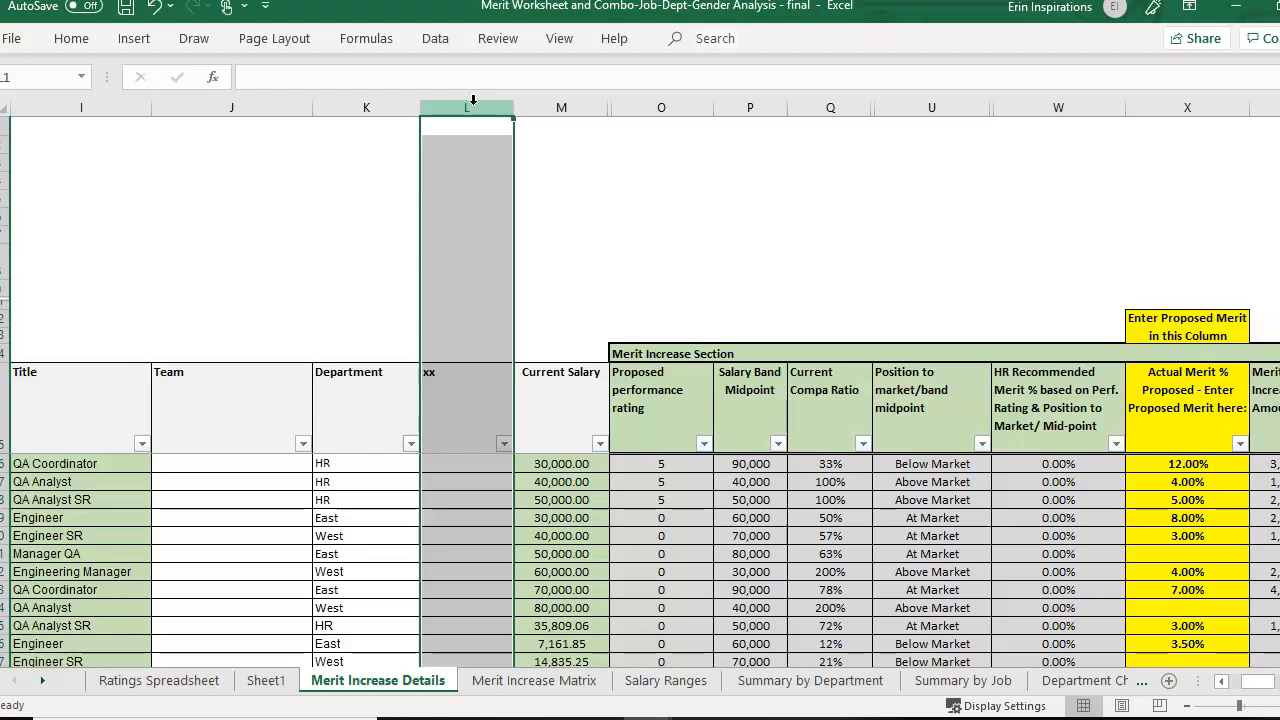
{"action": "key", "text": "Down"}
{"action": "key", "text": "Down"}
{"action": "key", "text": "Down"}
{"action": "key", "text": "Down"}
{"action": "key", "text": "Down"}
{"action": "key", "text": "Down"}
{"action": "key", "text": "Down"}
{"action": "key", "text": "Down"}
{"action": "key", "text": "Down"}
{"action": "key", "text": "Down"}
{"action": "key", "text": "Down"}
{"action": "key", "text": "Down"}
{"action": "key", "text": "Down"}
{"action": "key", "text": "Down"}
{"action": "key", "text": "Down"}
{"action": "key", "text": "Left"}
{"action": "key", "text": "Left"}
{"action": "key", "text": "Left"}
{"action": "key", "text": "Left"}
{"action": "key", "text": "Left"}
{"action": "key", "text": "Left"}
{"action": "key", "text": "Left"}
{"action": "key", "text": "Left"}
{"action": "key", "text": "Left"}
{"action": "key", "text": "Left"}
{"action": "key", "text": "Left"}
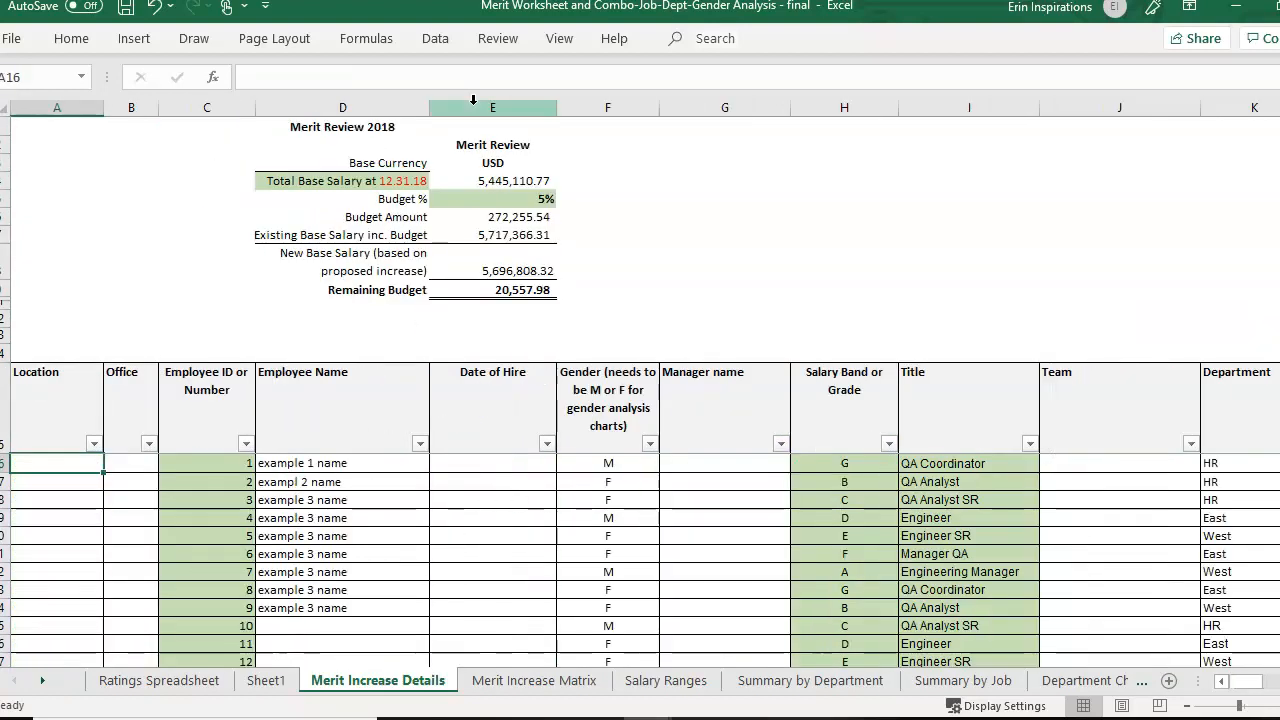
{"action": "key", "text": "Up"}
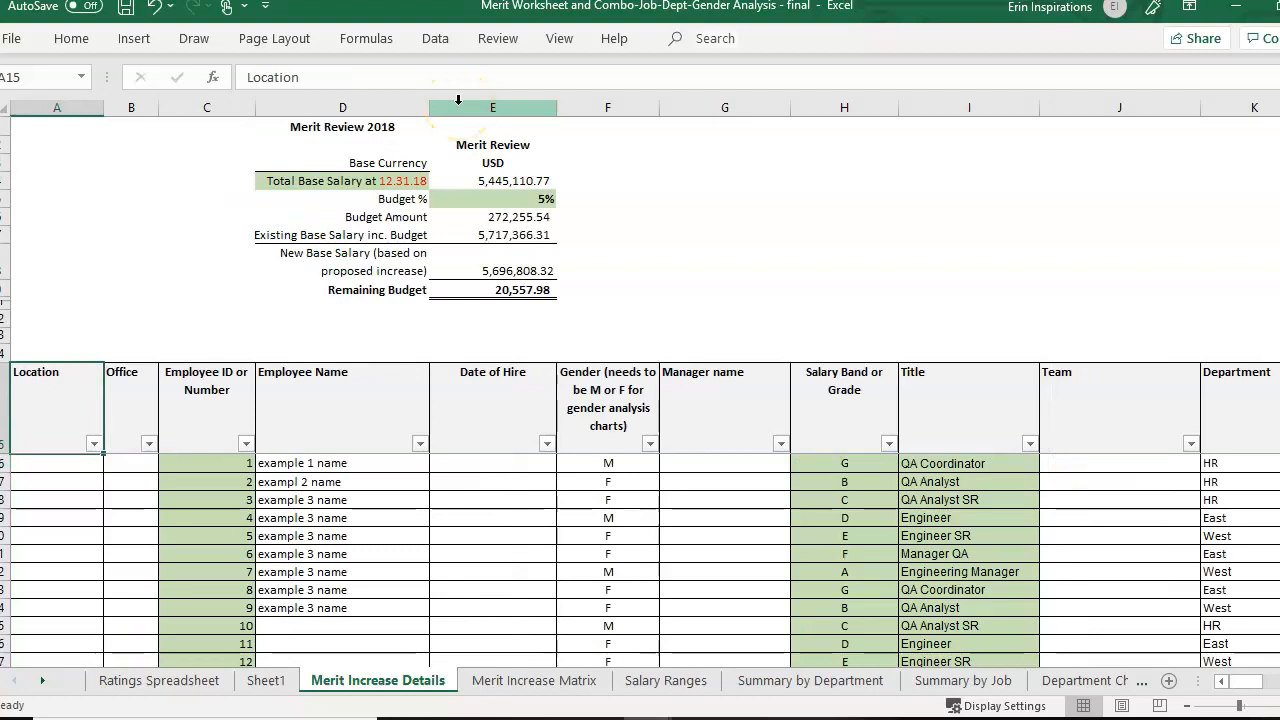